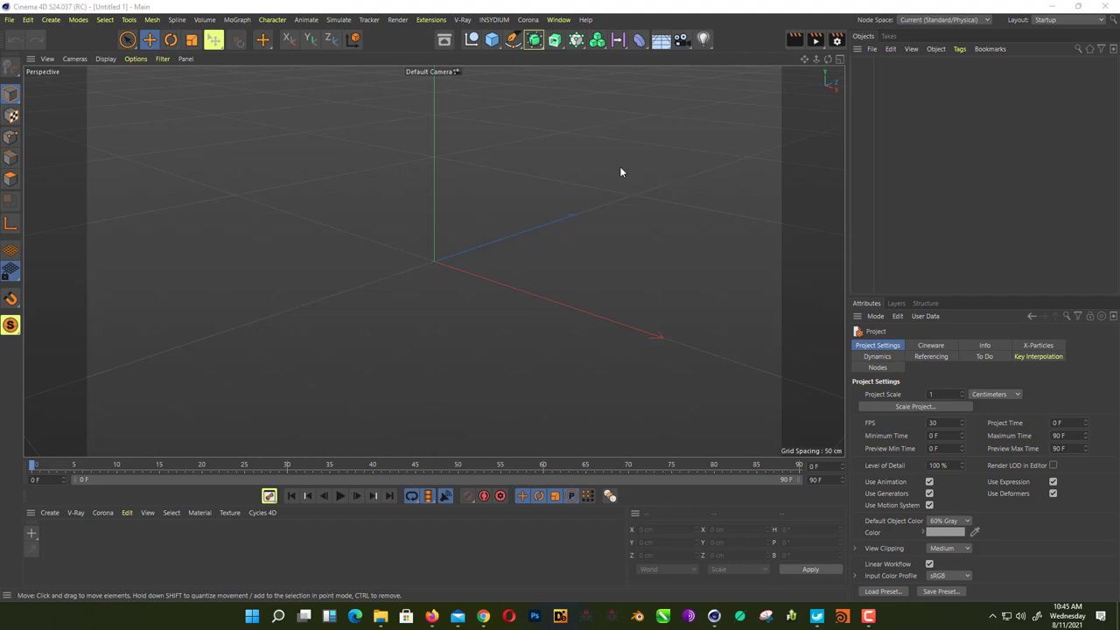
Browse the INSYDIUM menu and its X-Particles submenu, then minimize Cinema 4D
left_click(494, 19)
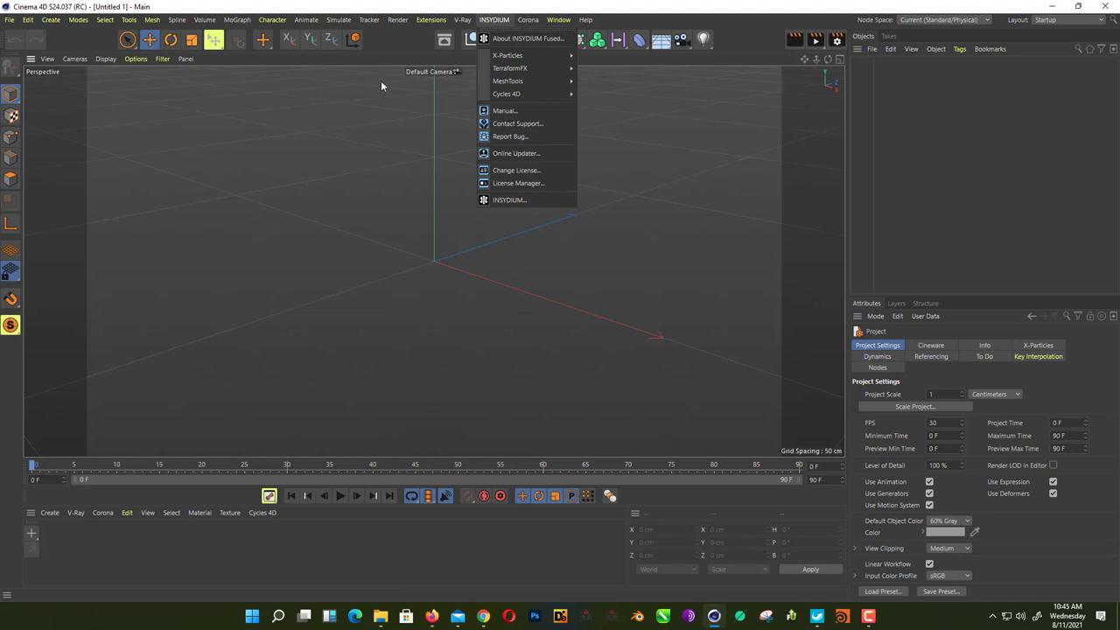
left_click(486, 21)
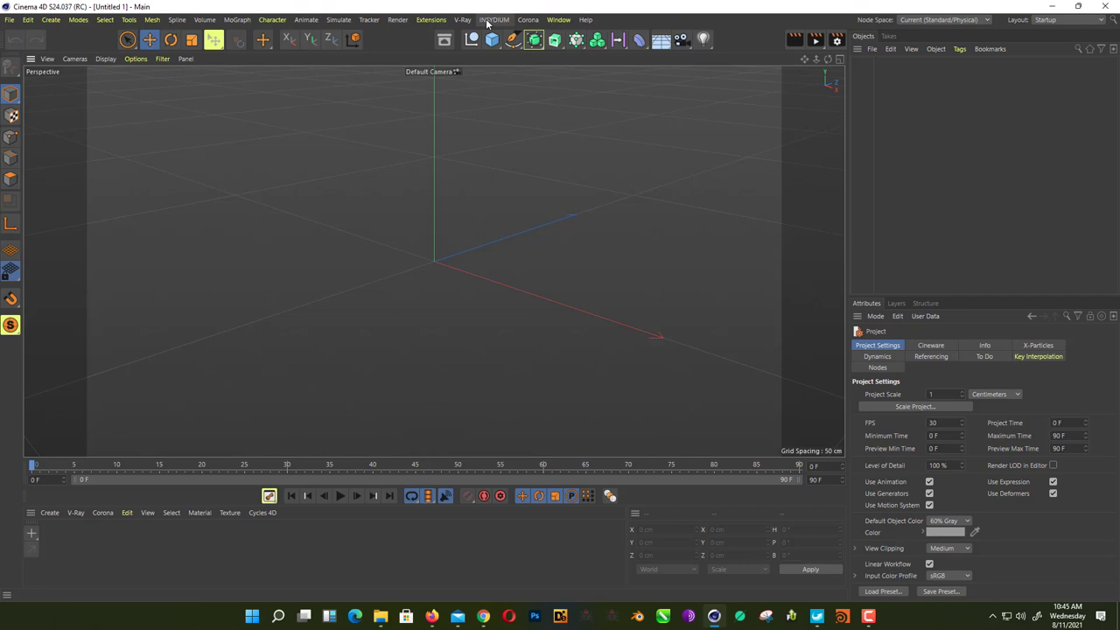
left_click(488, 20)
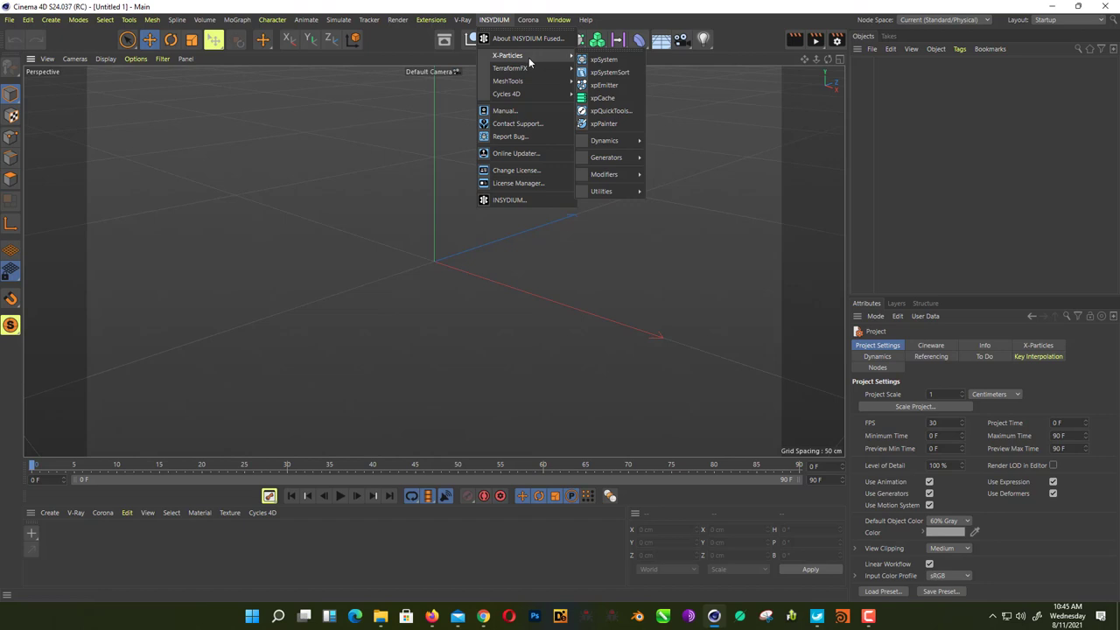
mouse_move(526, 57)
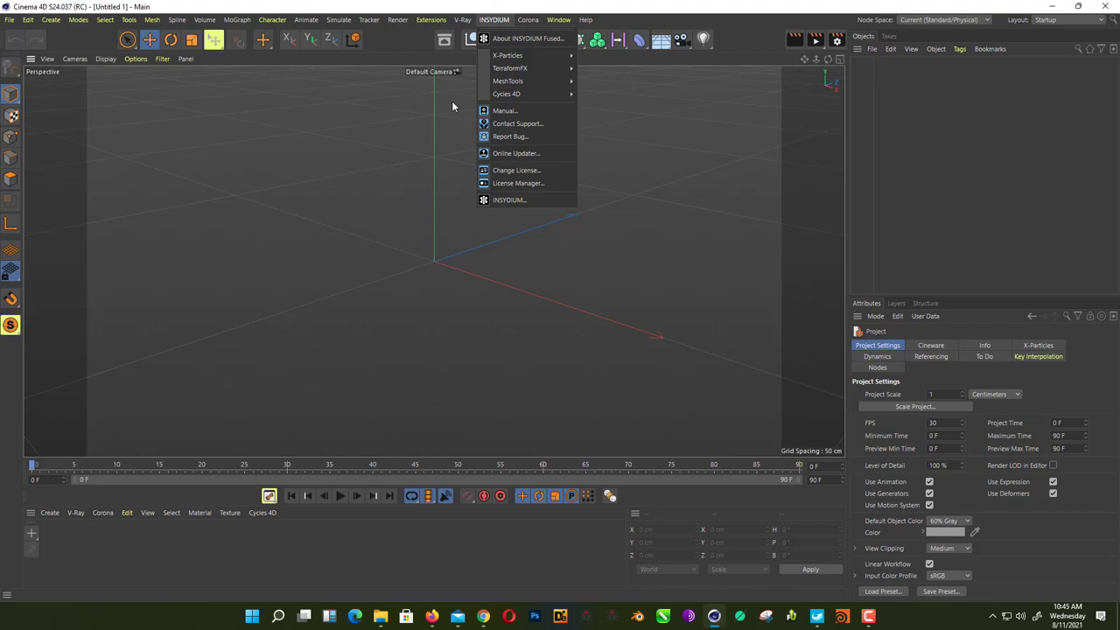
left_click(1060, 11)
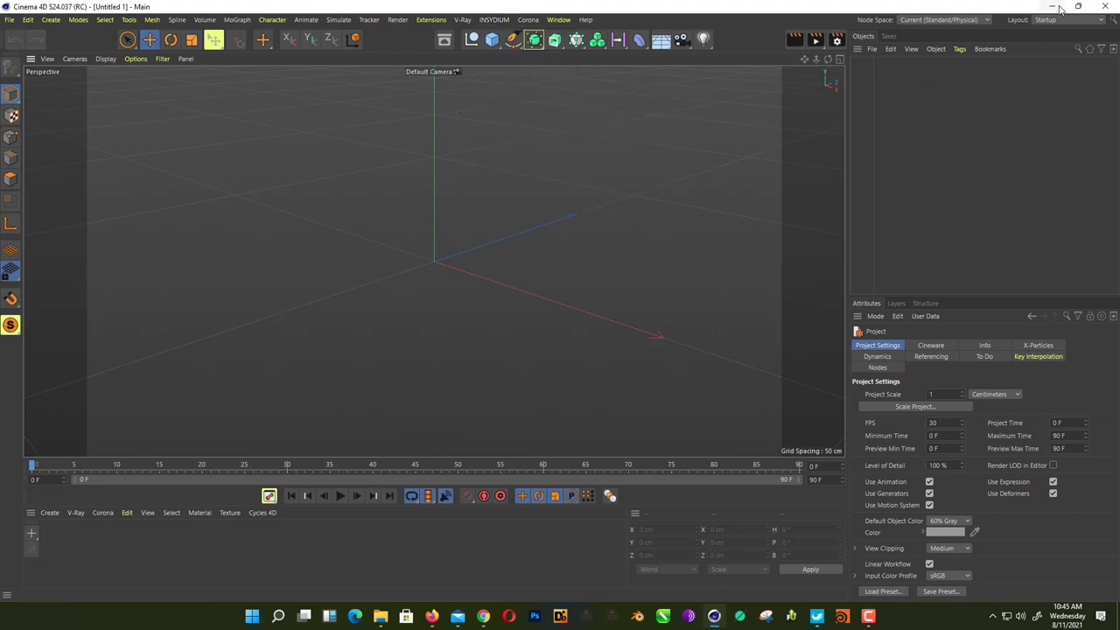
Bring the INSYDIUM homepage forward in Chrome and accept its cookie notice
left_click(1055, 9)
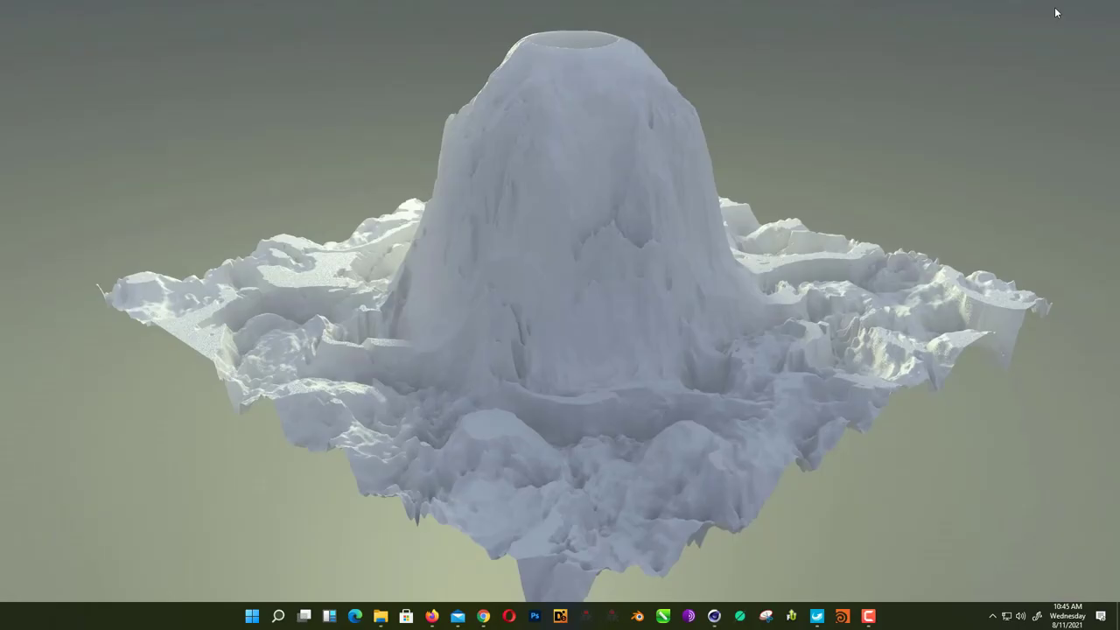
left_click(484, 621)
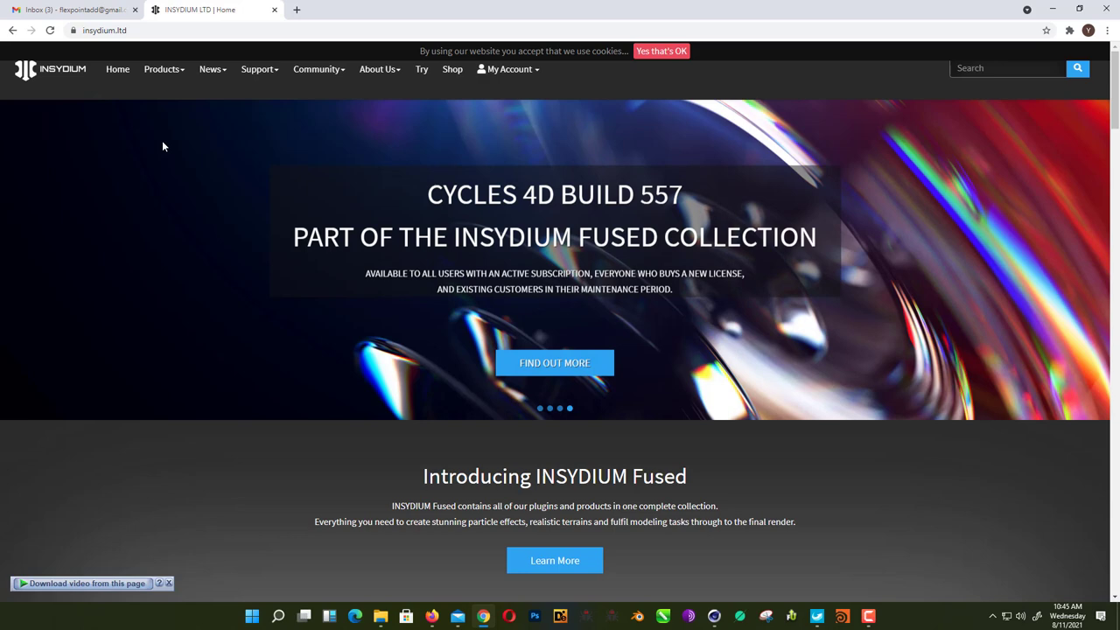
left_click(662, 53)
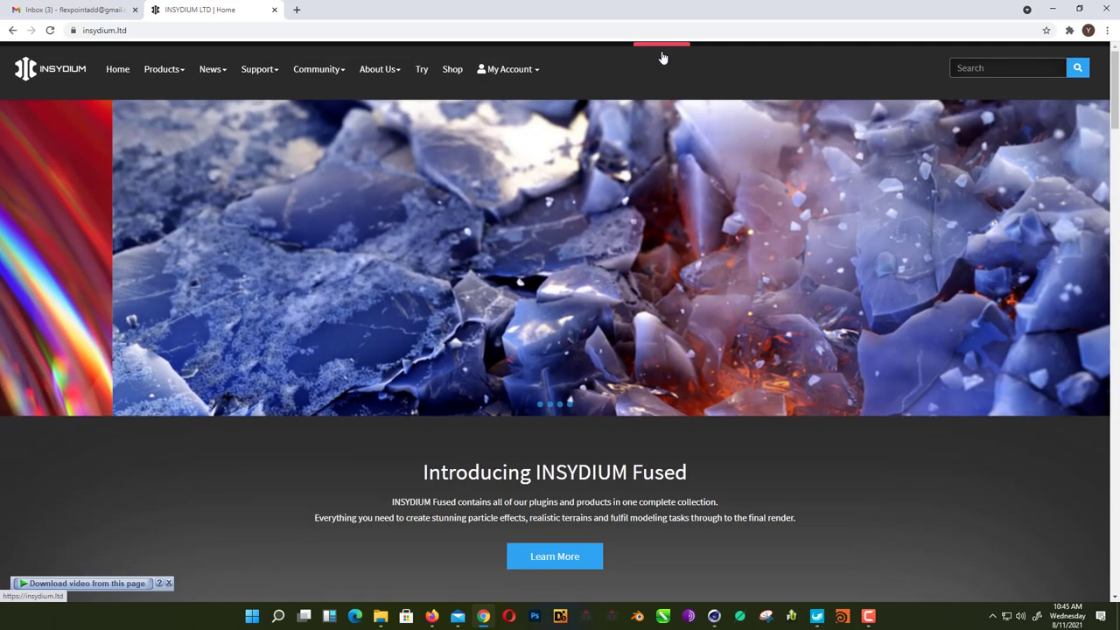
mouse_move(177, 74)
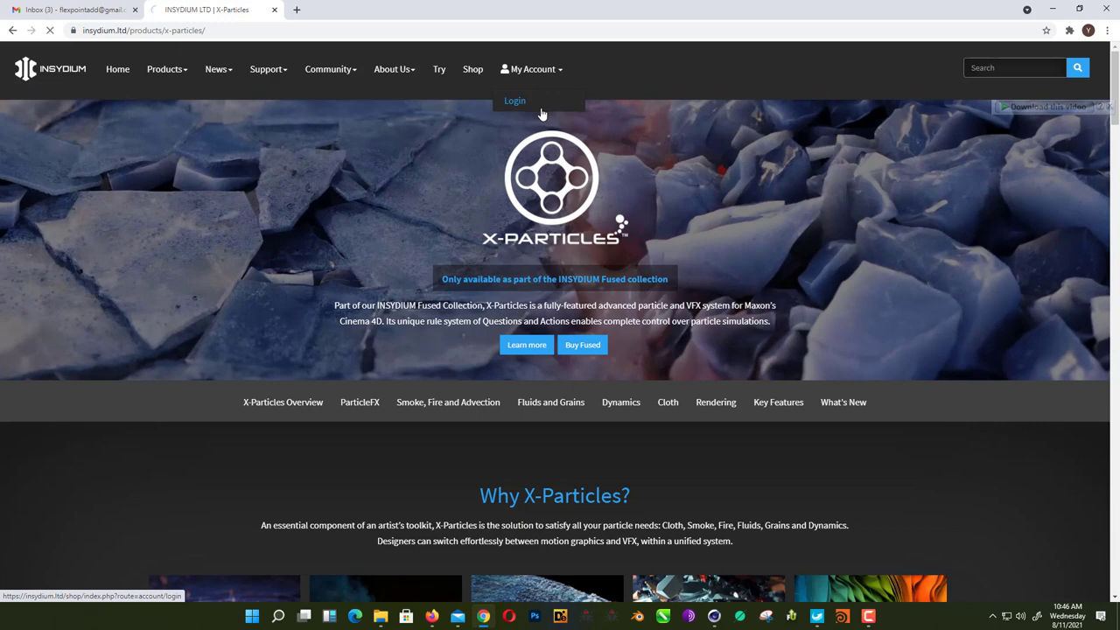
Go to the INSYDIUM login page and sign in with the saved account credentials
left_click(517, 101)
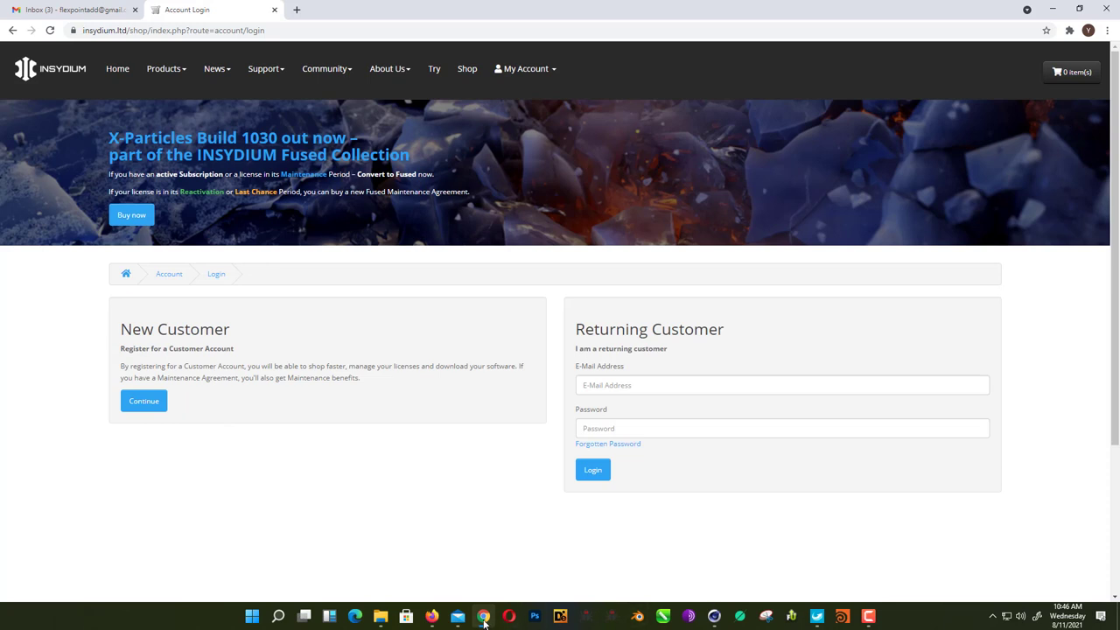
left_click(431, 616)
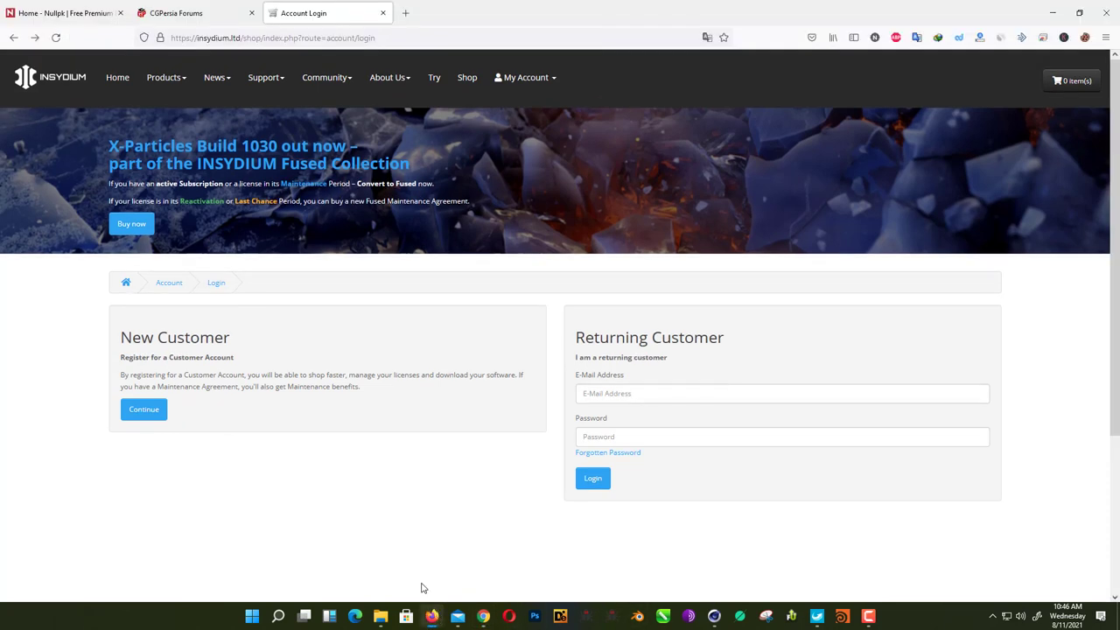
left_click(686, 393)
left_click(630, 409)
left_click(591, 479)
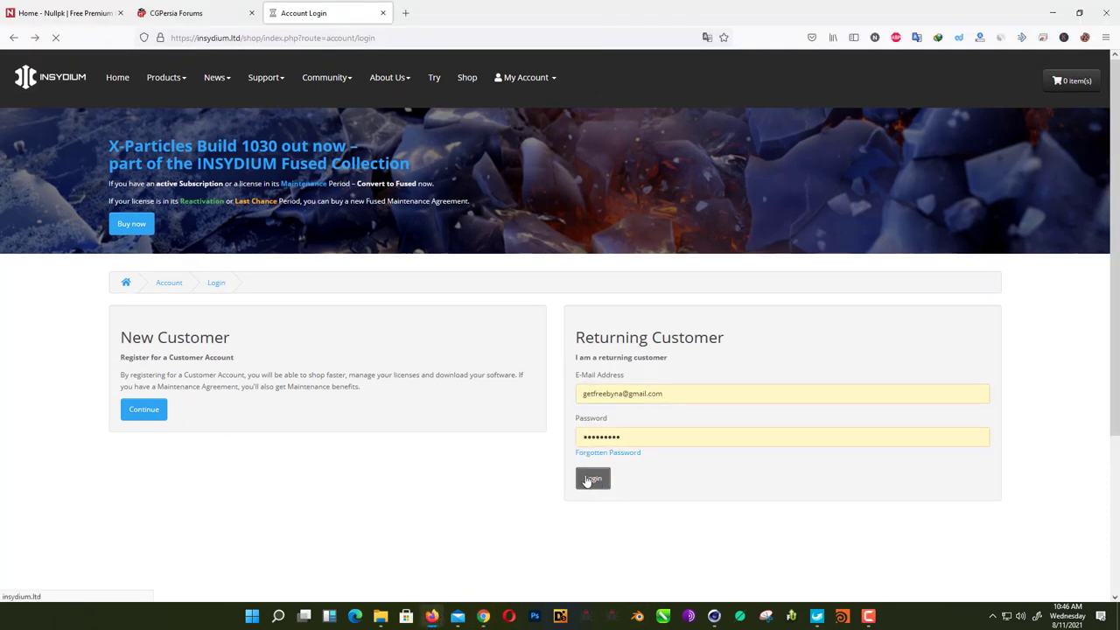
Switch between the browser windows and look over the logged-in account page
key("alt+Tab")
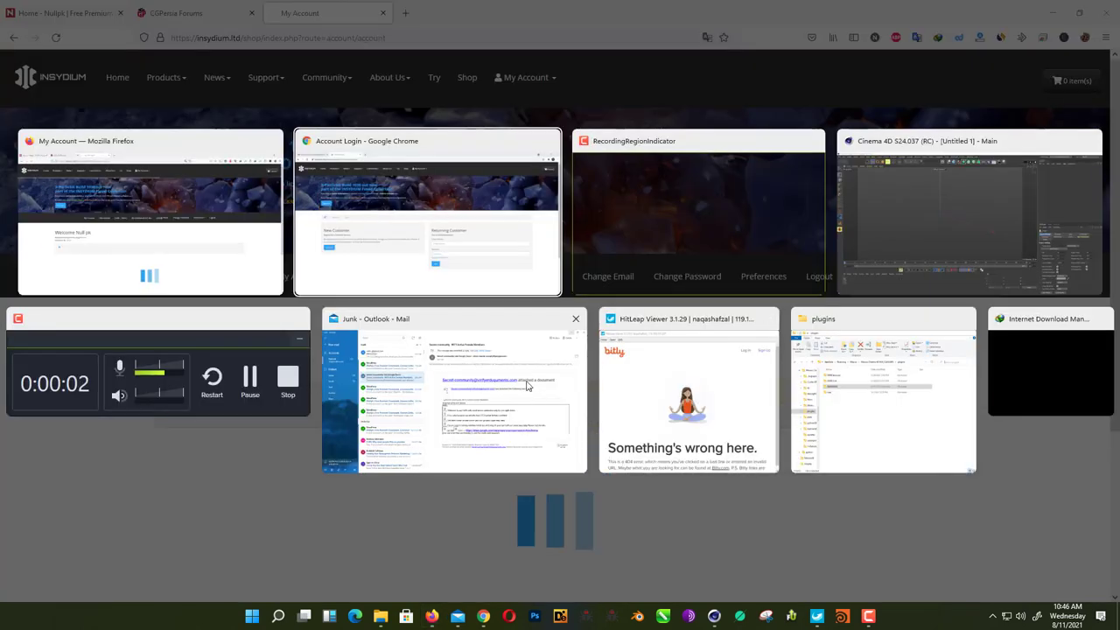
left_click(475, 245)
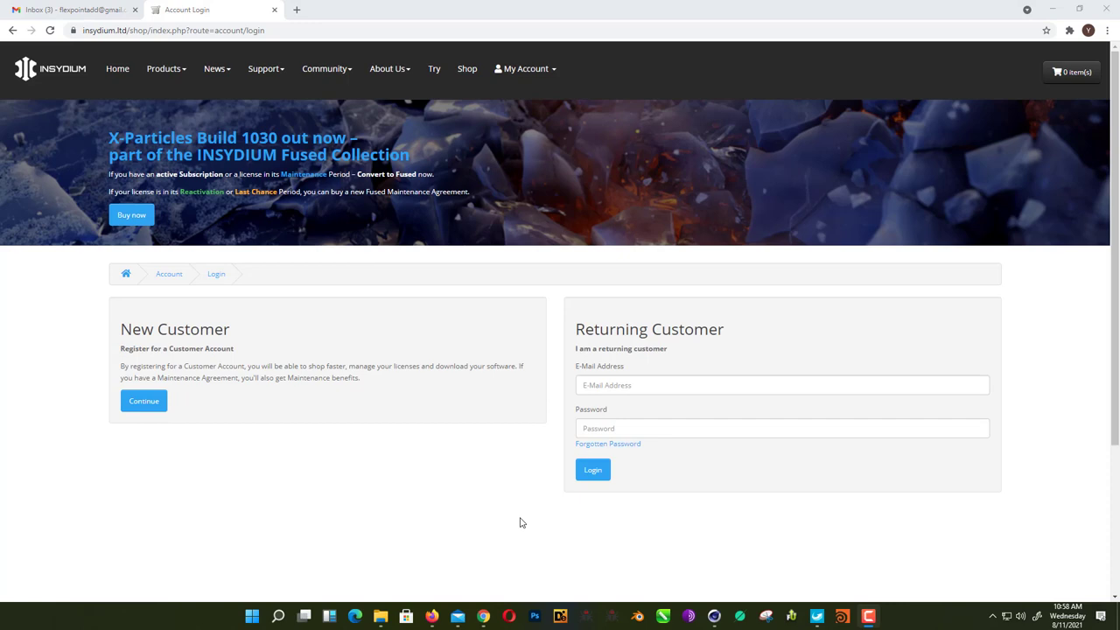
left_click(628, 387)
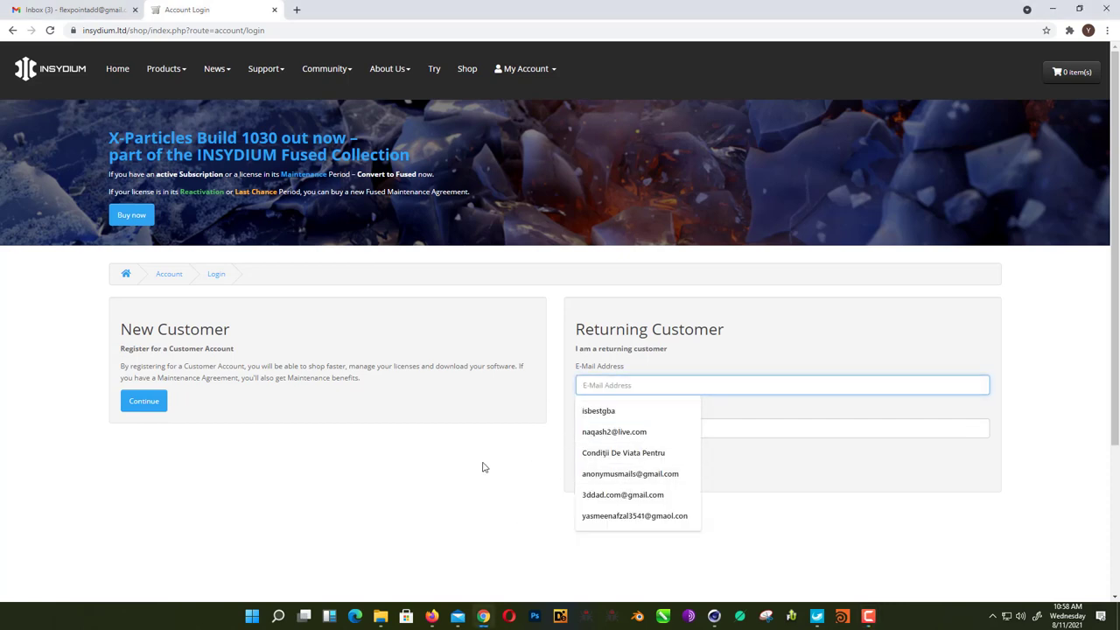
key("alt+Tab")
key("alt+Tab")
key("alt+Tab")
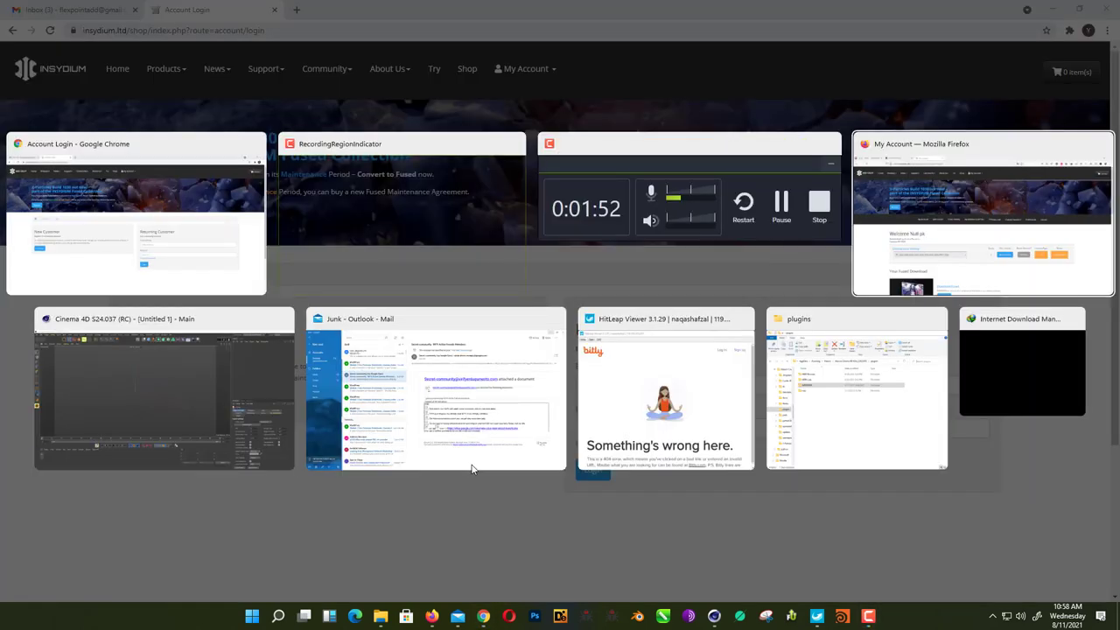
scroll(572, 411, "down", 1)
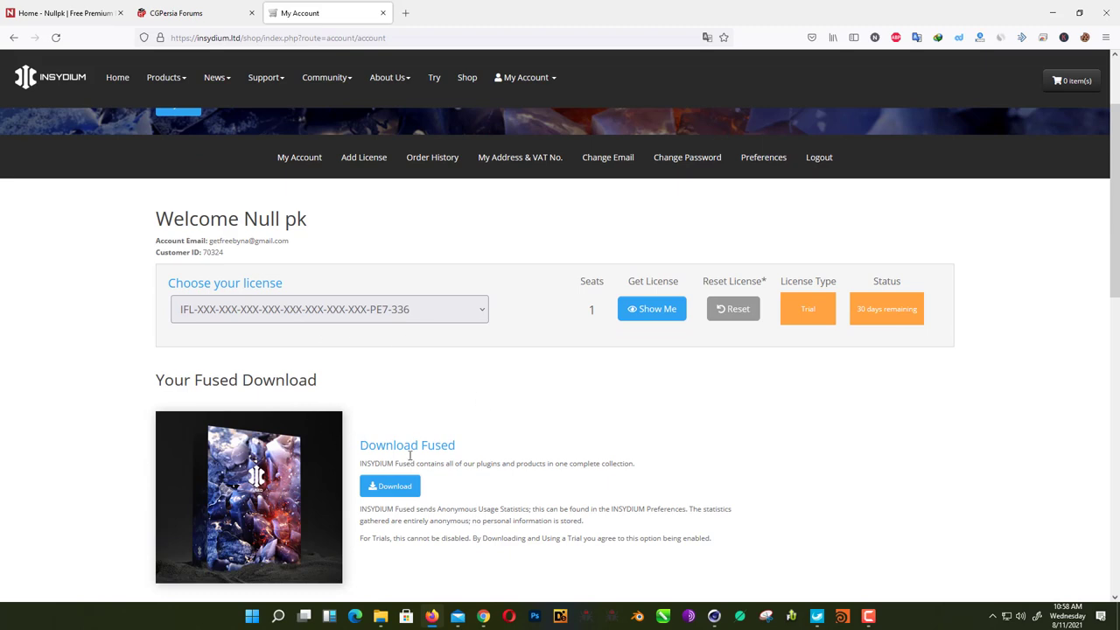
scroll(407, 435, "down", 1)
scroll(565, 422, "up", 2)
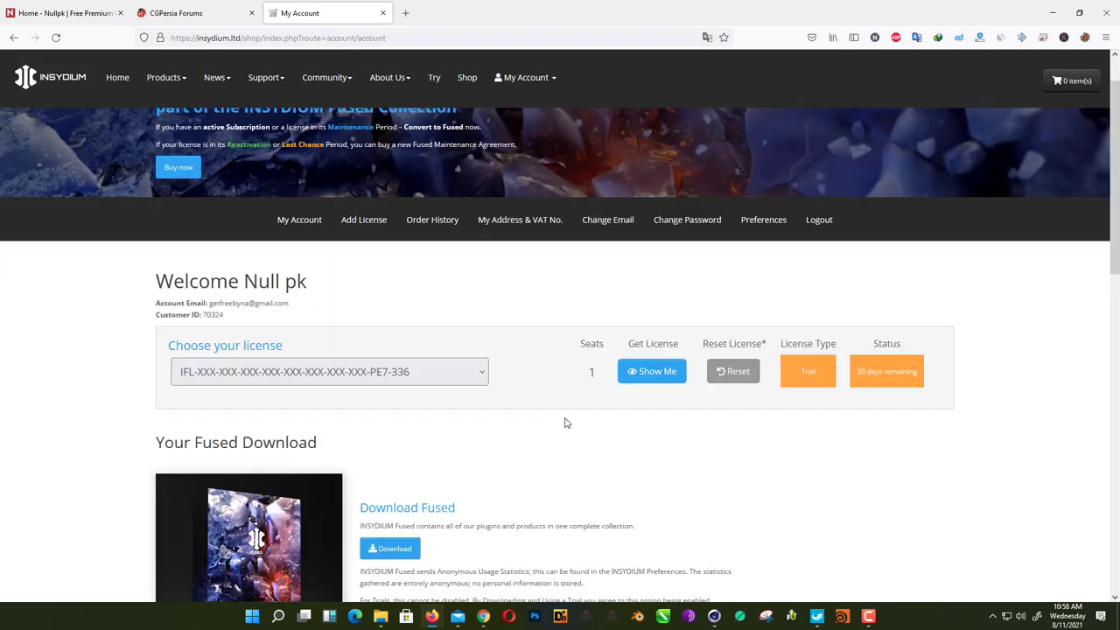
scroll(565, 423, "up", 1)
key("alt+Tab")
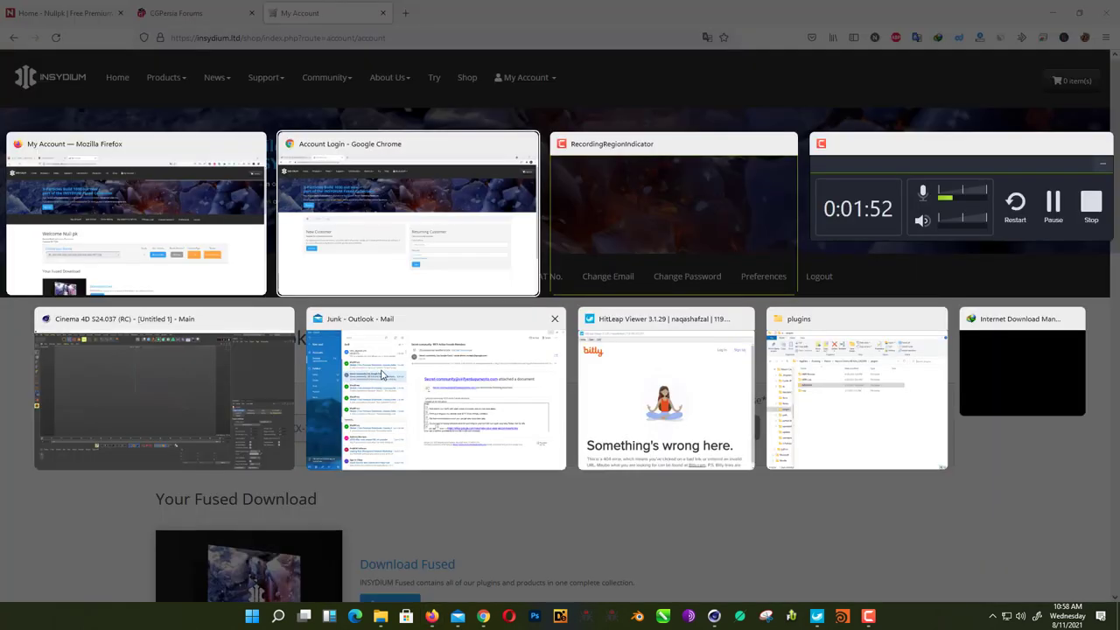
Open the new-customer Register Account form from the Chrome login page
left_click(487, 263)
left_click(151, 402)
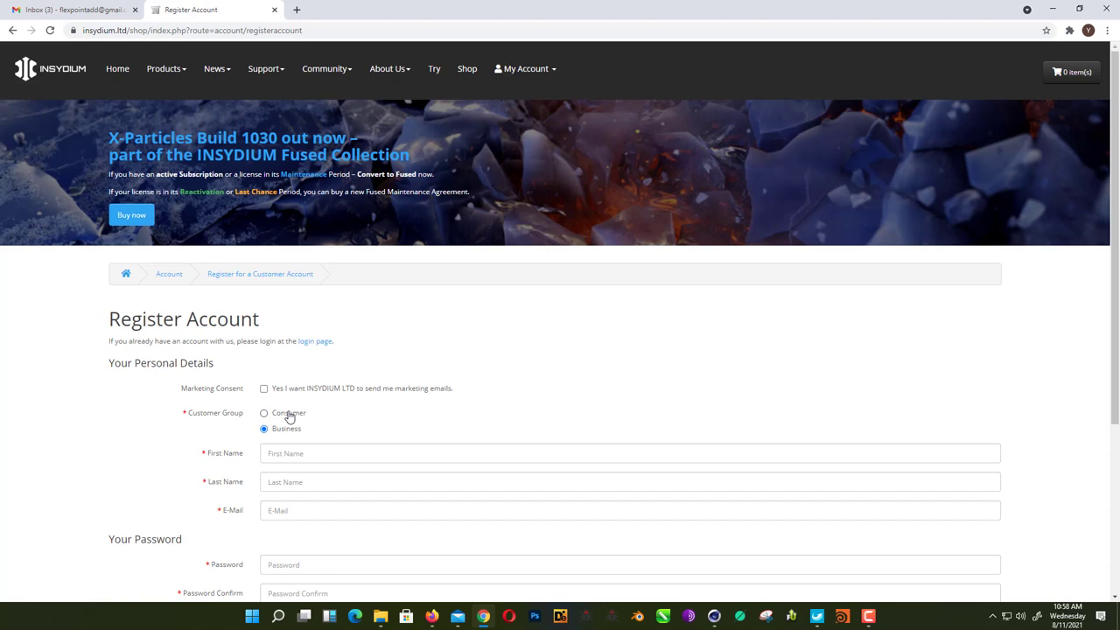
mouse_move(859, 624)
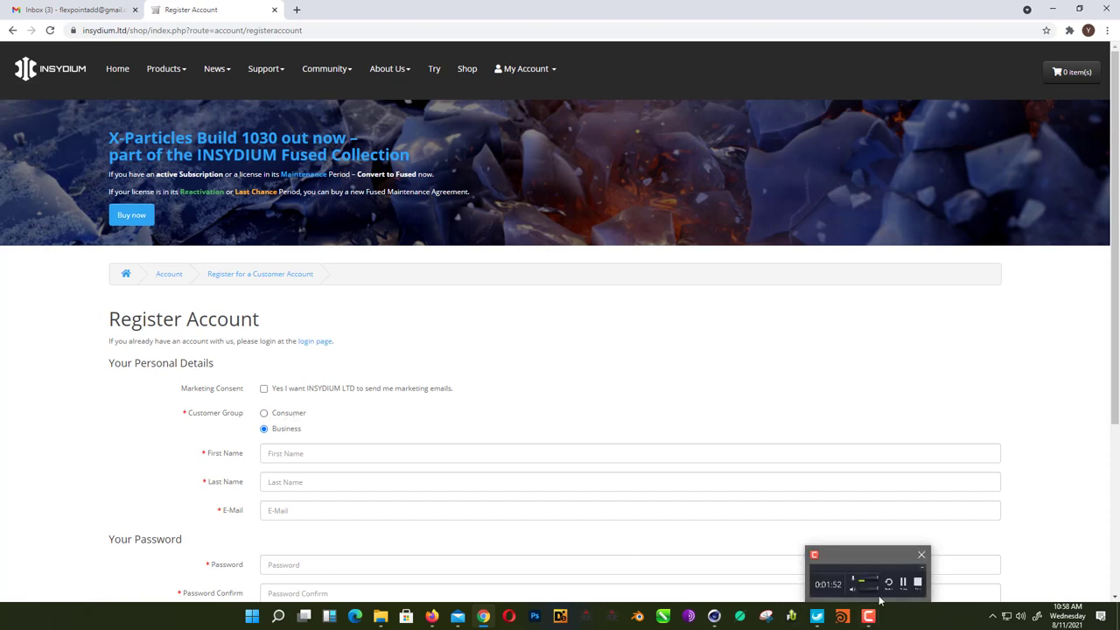
left_click(880, 599)
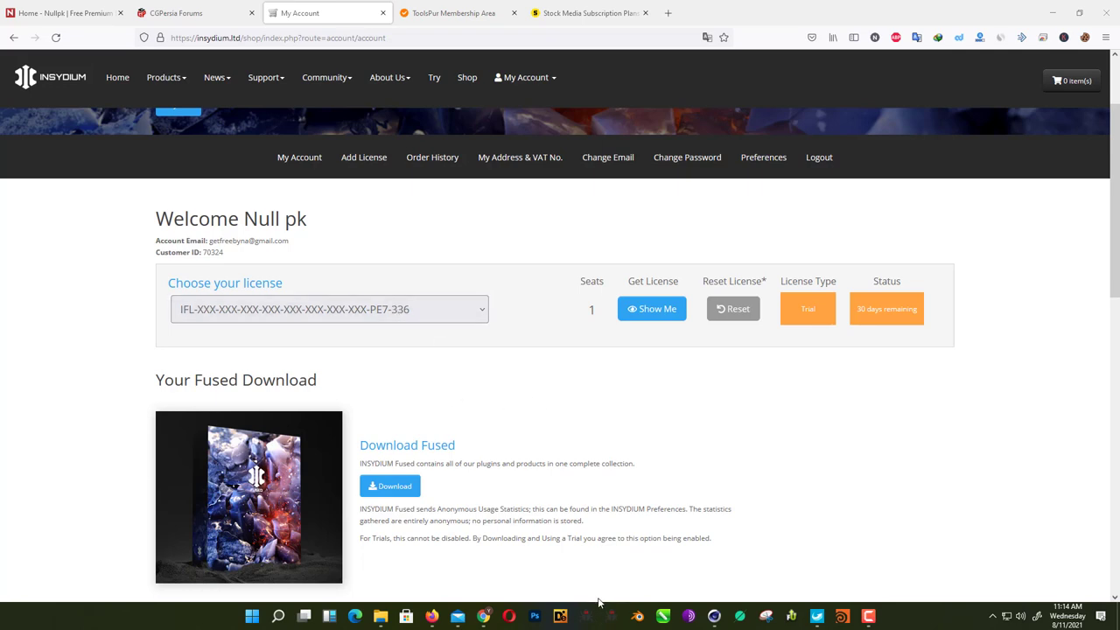
Close the YouTube Studio tab and review the Register Account form with Consumer selected
left_click(483, 616)
left_click(150, 10)
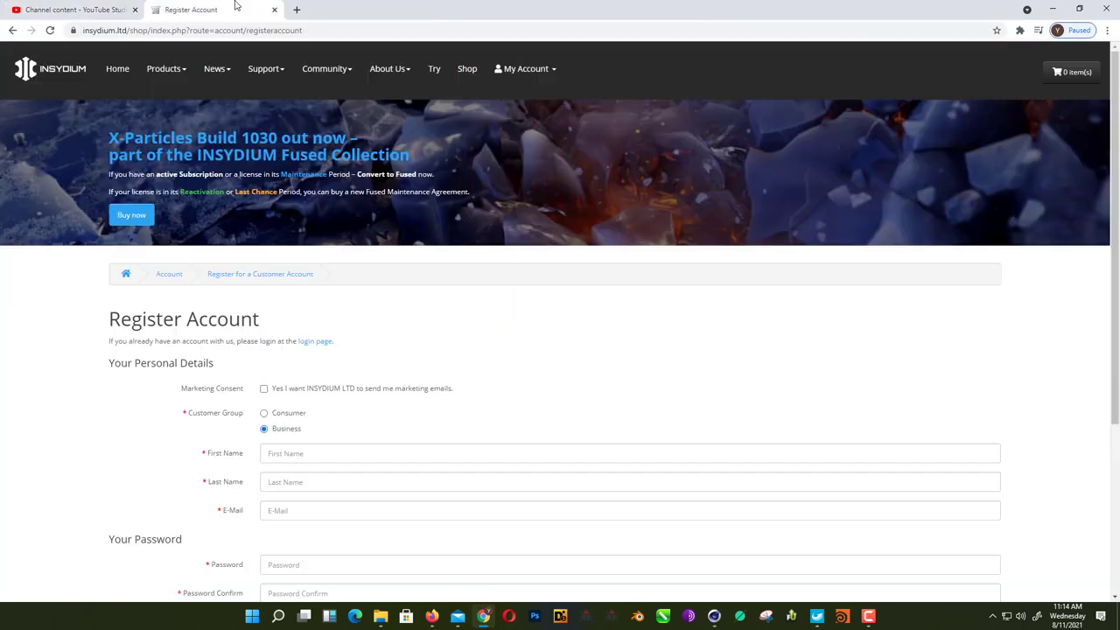
left_click(134, 9)
scroll(312, 401, "down", 2)
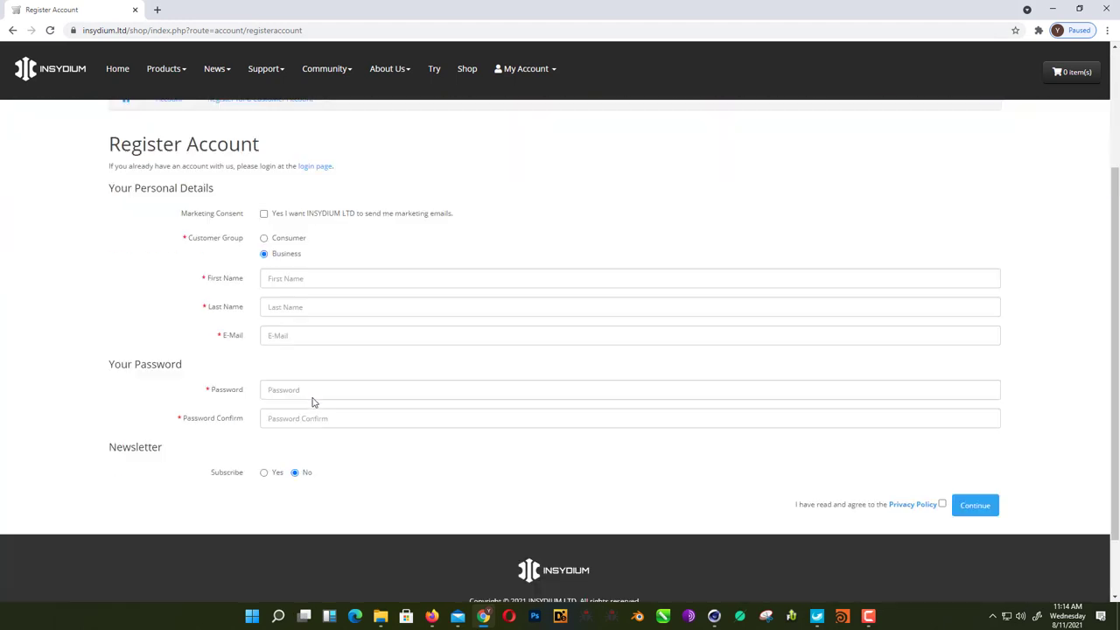
scroll(322, 411, "up", 1)
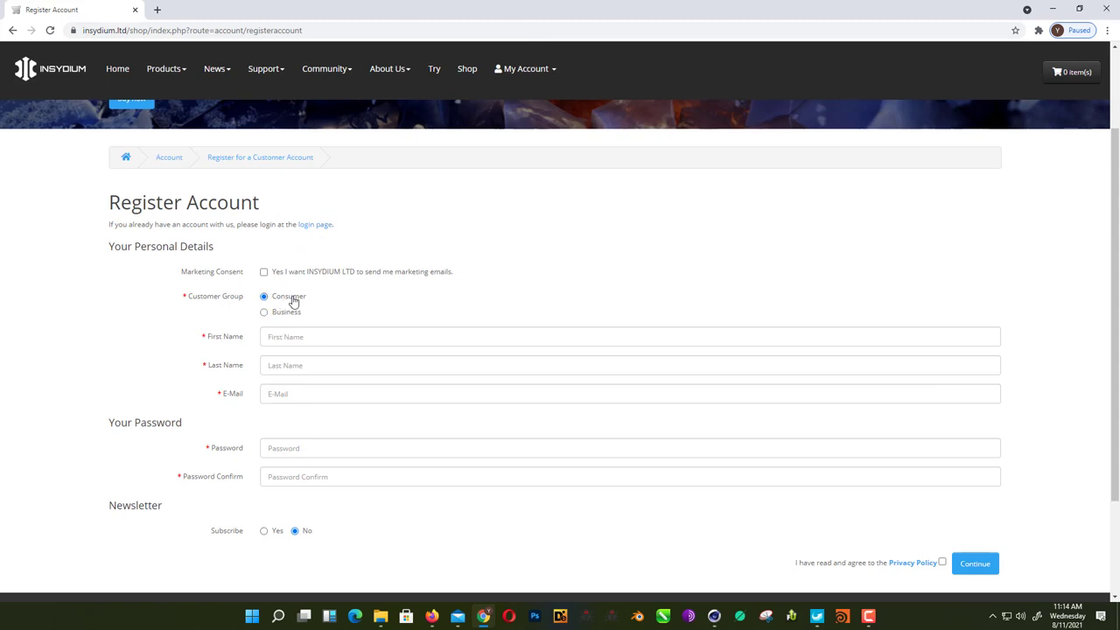
Enter the customer's first name, last name and e-mail address
left_click(295, 338)
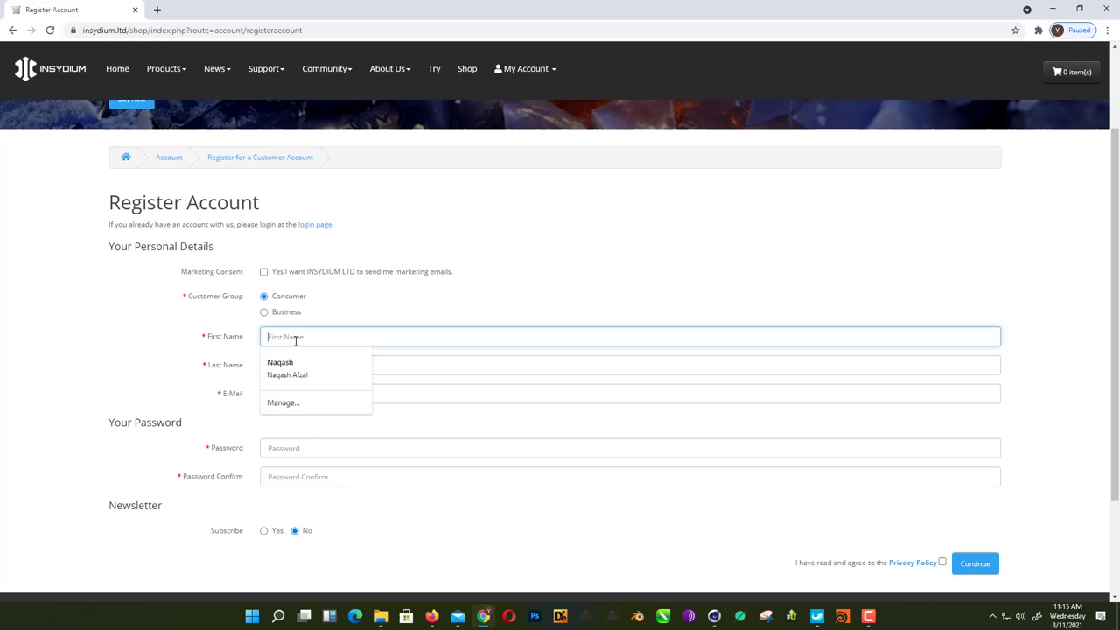
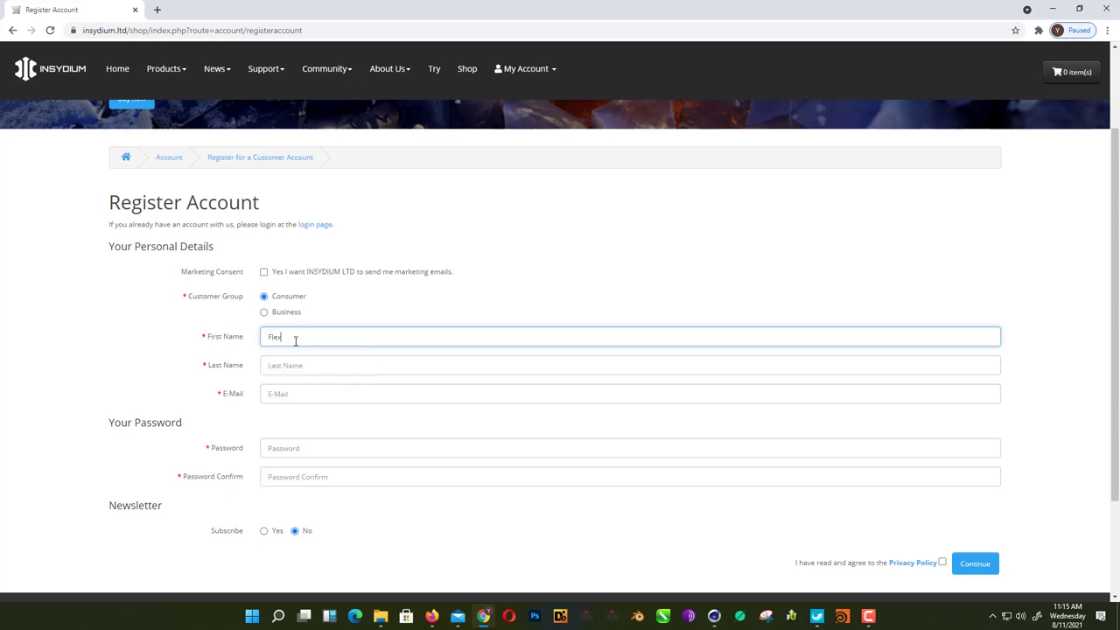
key("Tab")
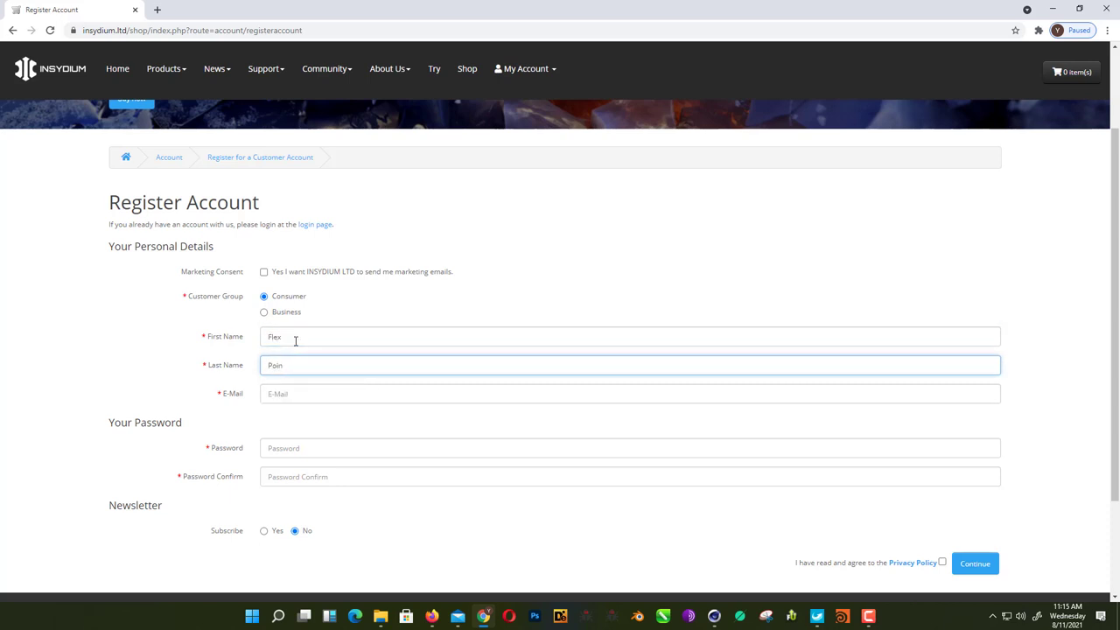
key("Tab")
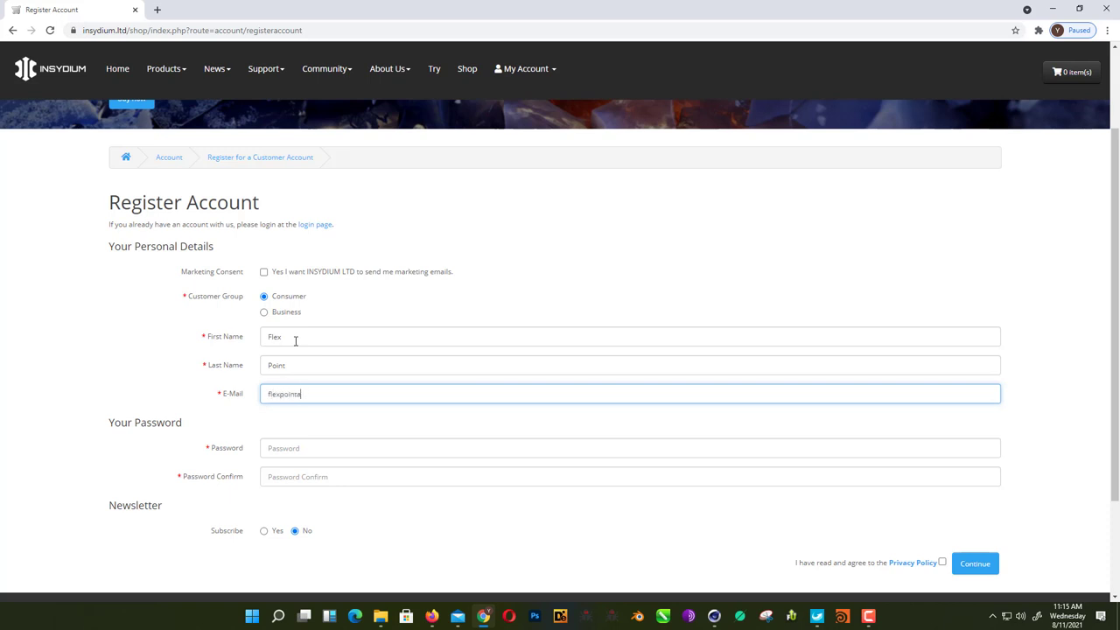
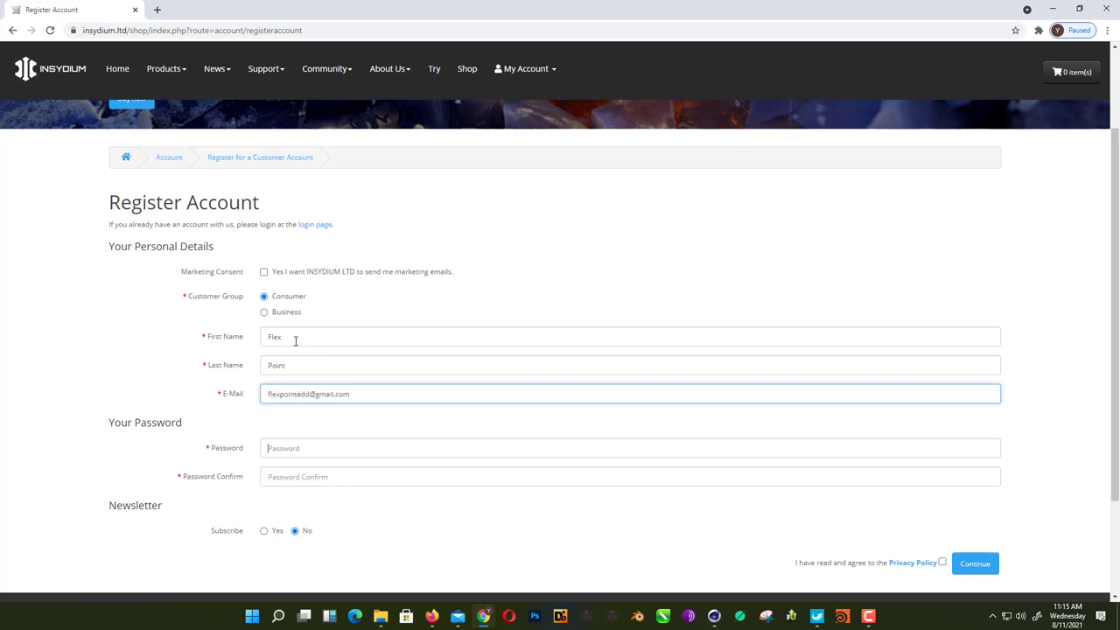
Enter and confirm the account password, accept the Privacy Policy and submit
key("Tab")
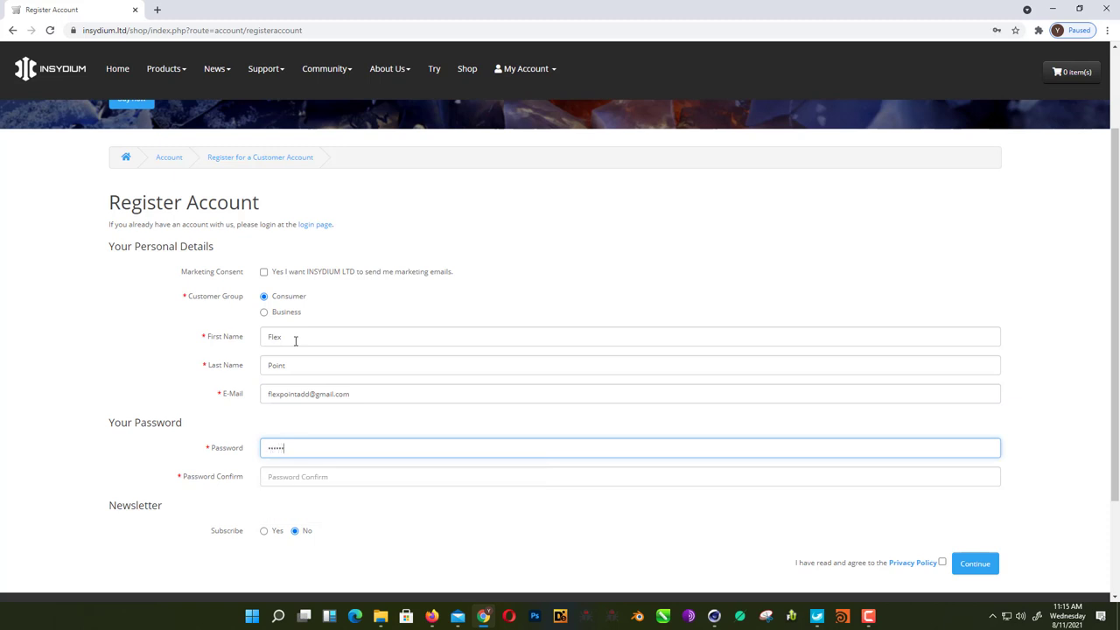
key("Tab")
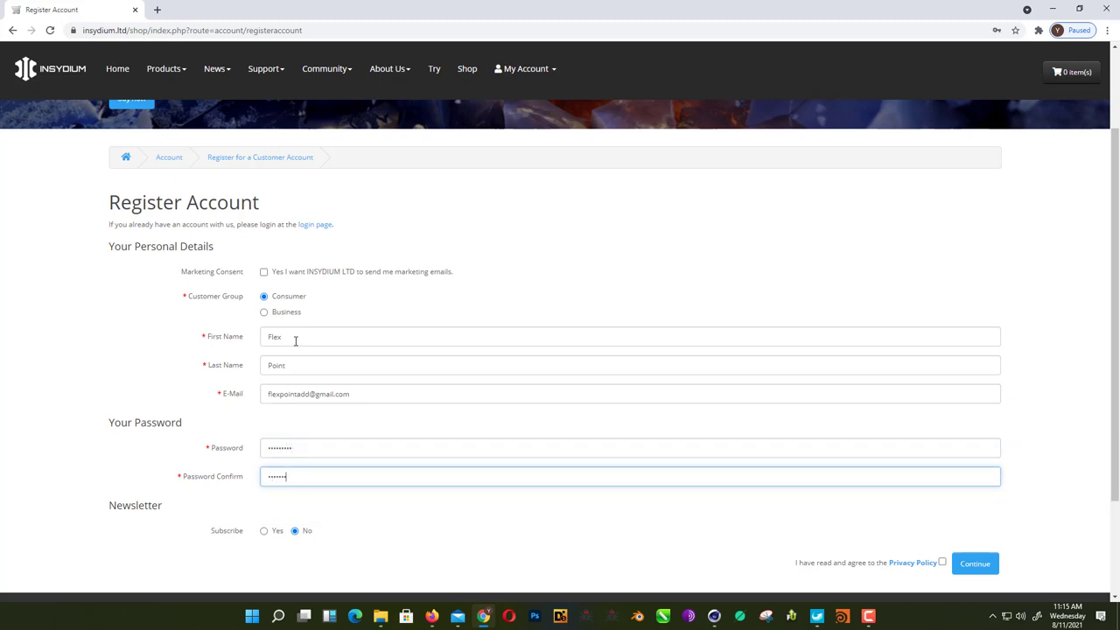
left_click(942, 562)
left_click(978, 565)
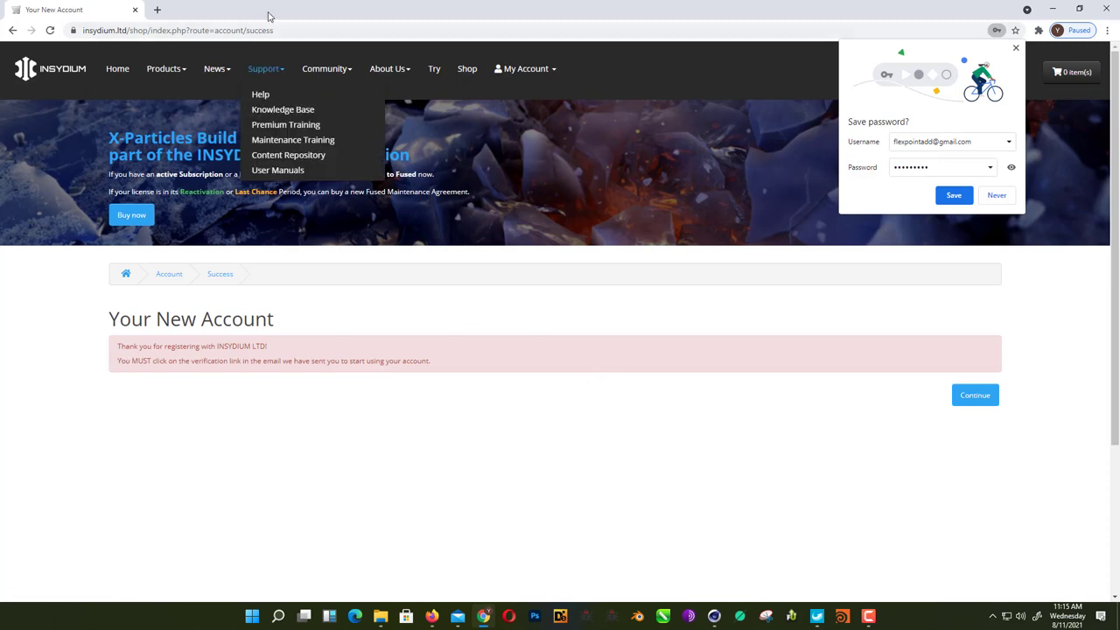
Save the password, then open the INSYDIUM verification email in Gmail and verify
left_click(953, 195)
left_click(157, 9)
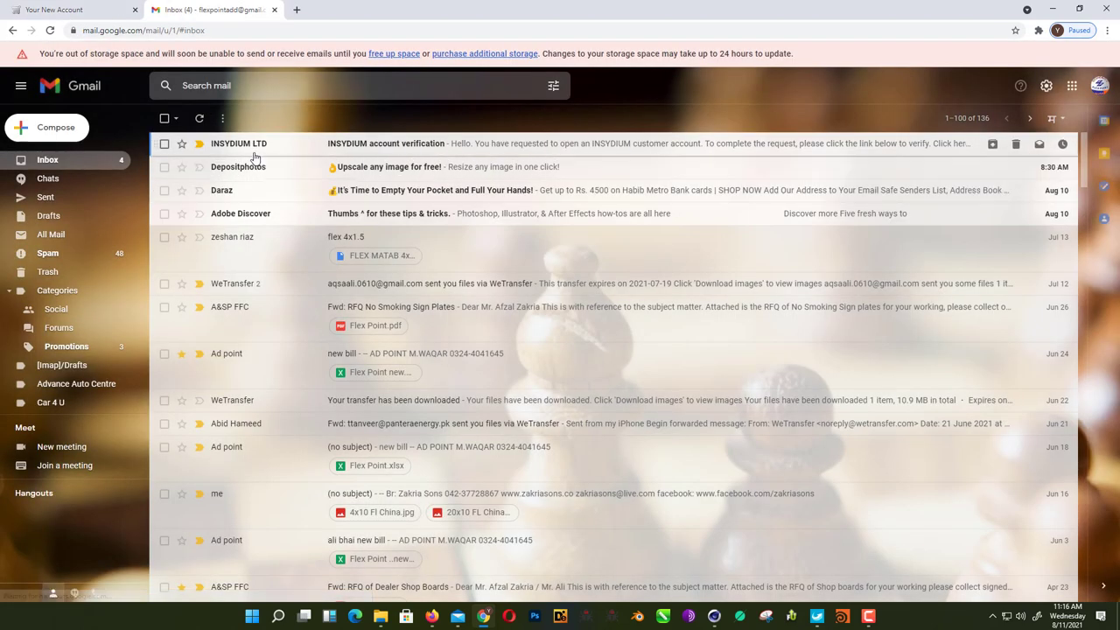
left_click(289, 144)
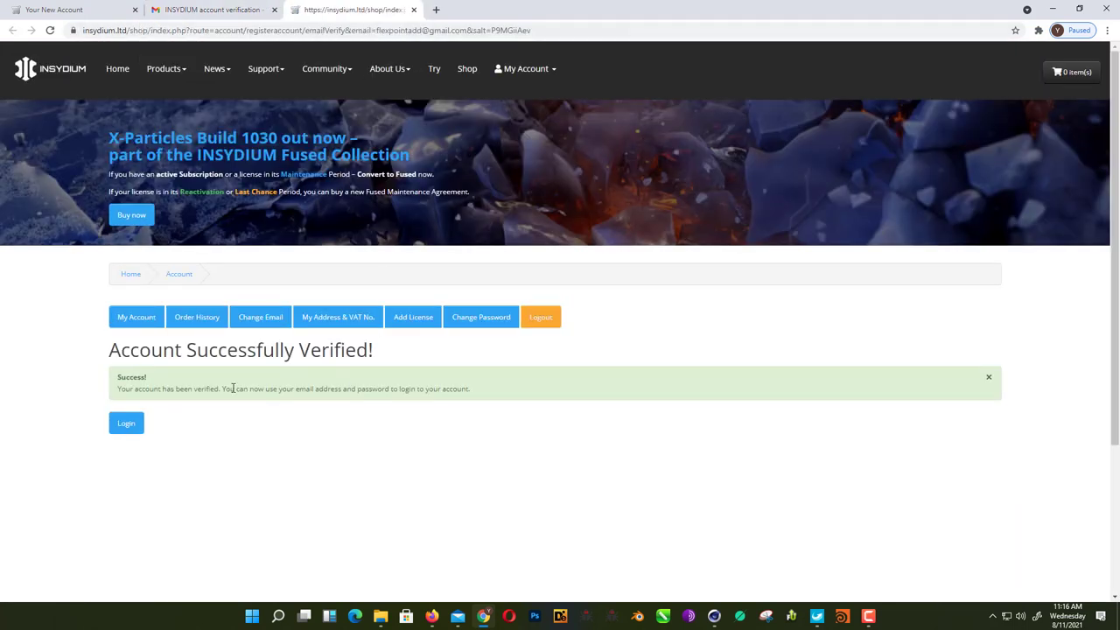
scroll(203, 373, "down", 1)
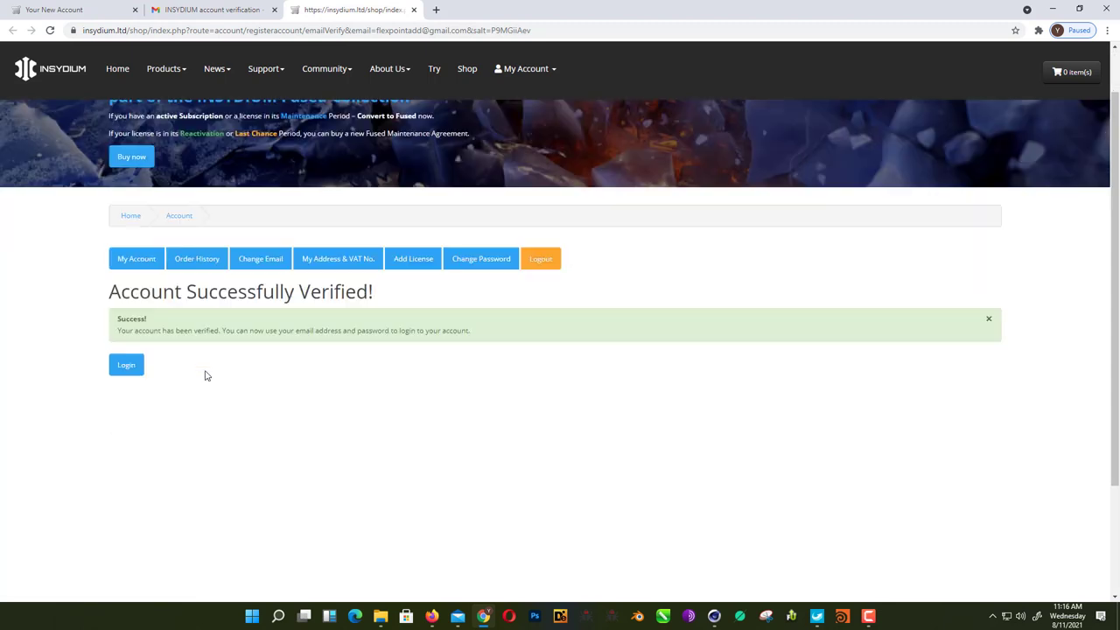
Log in to the verified account and confirm a Fused trial license request
left_click(133, 371)
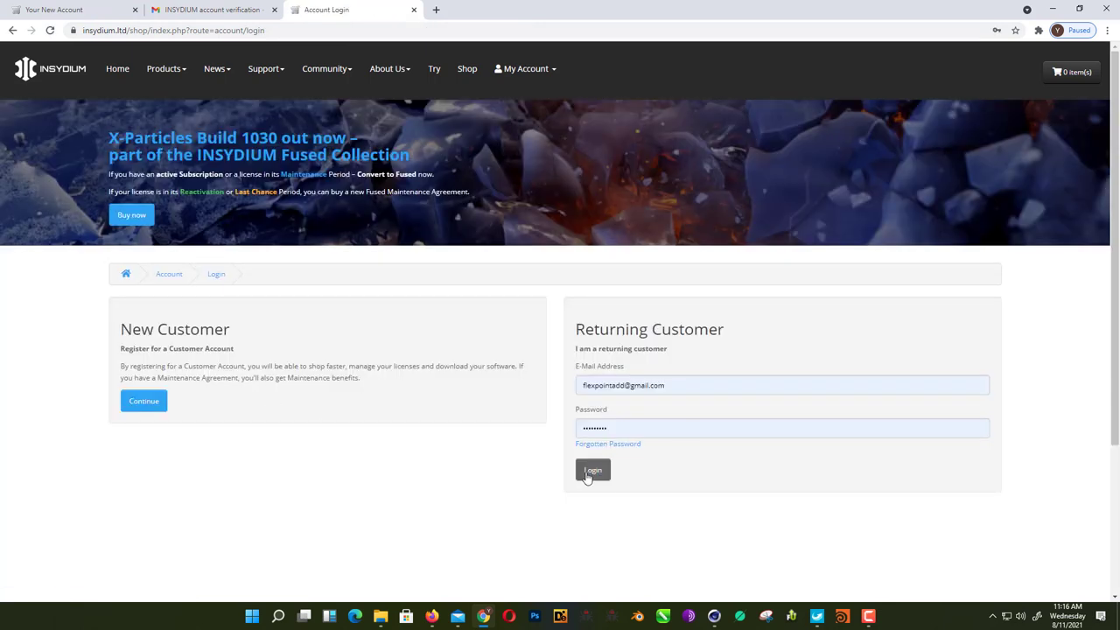
left_click(591, 470)
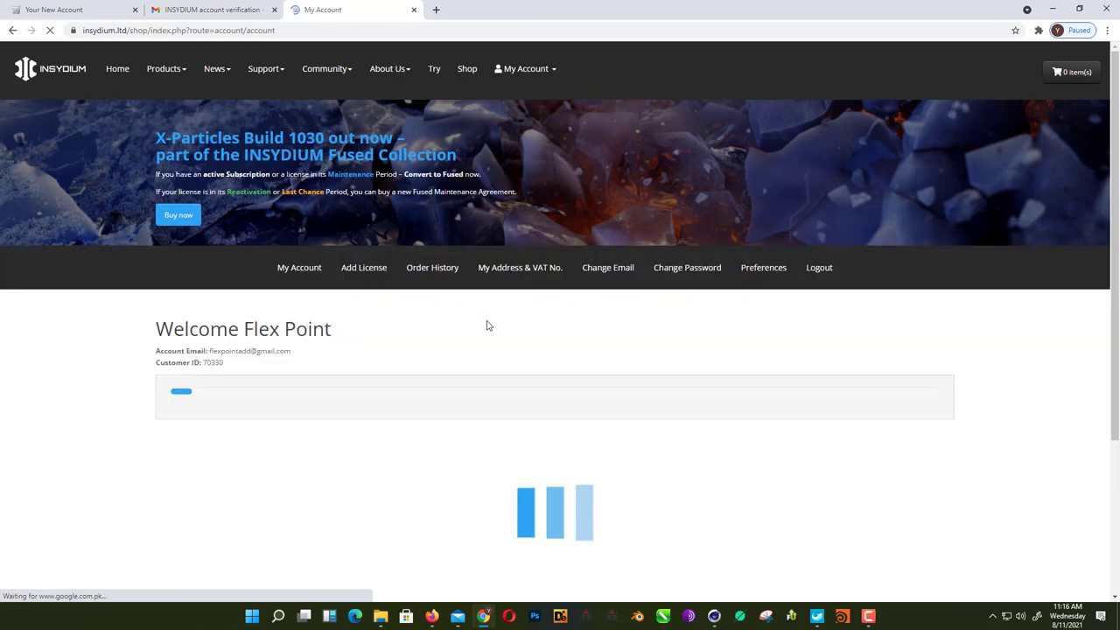
scroll(350, 402, "down", 1)
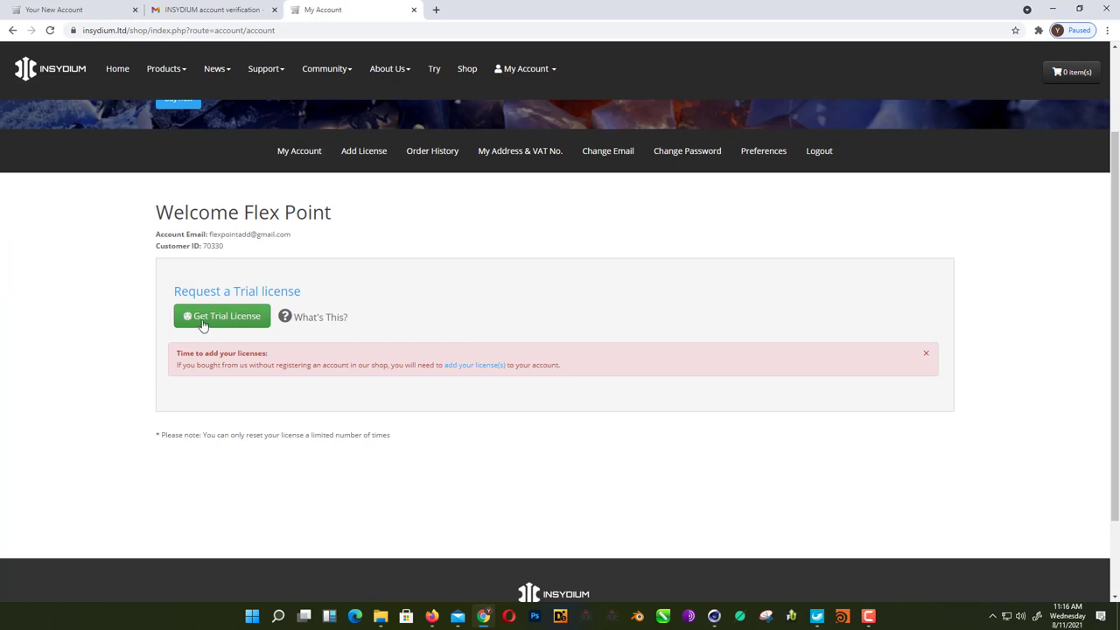
left_click(202, 319)
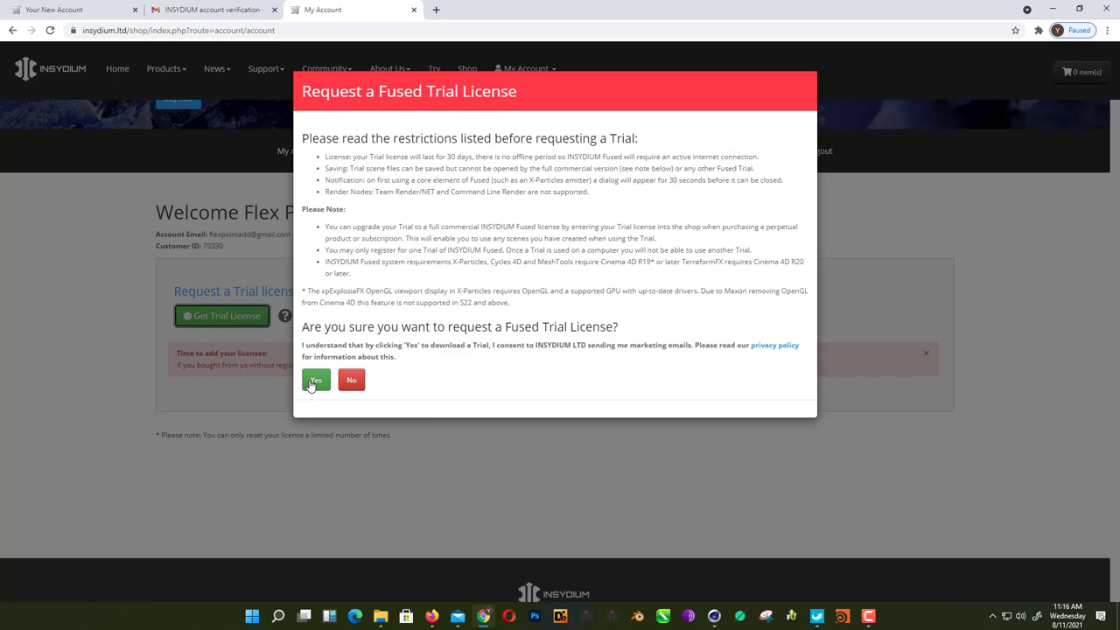
left_click(317, 381)
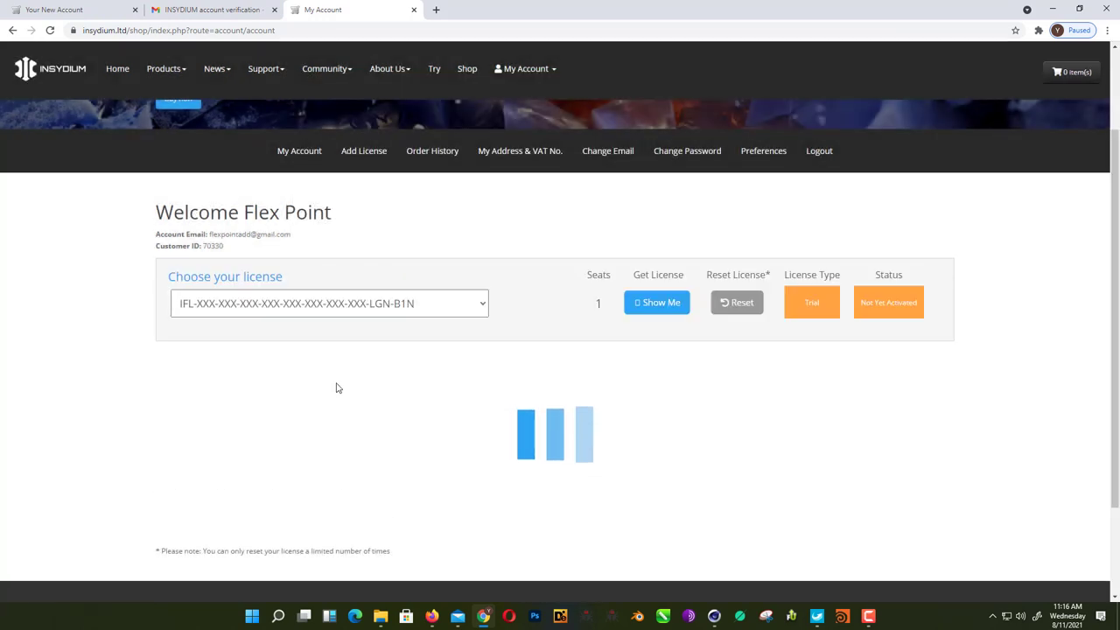
Review the trial license and Fused download, then return to Cinema 4D
left_click(673, 303)
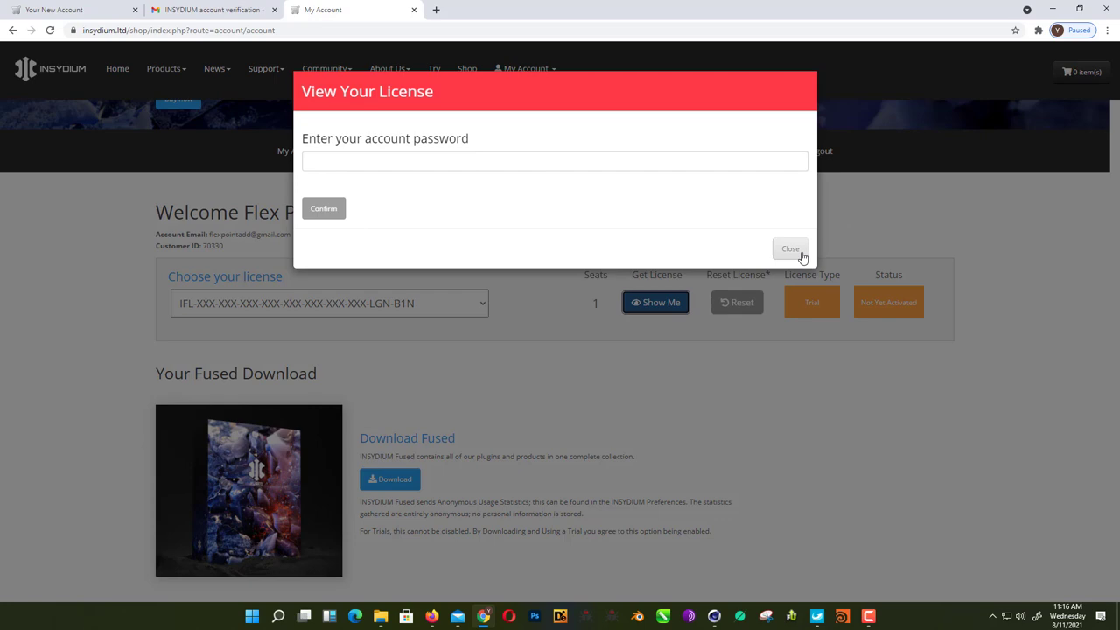
left_click(801, 254)
scroll(432, 418, "down", 2)
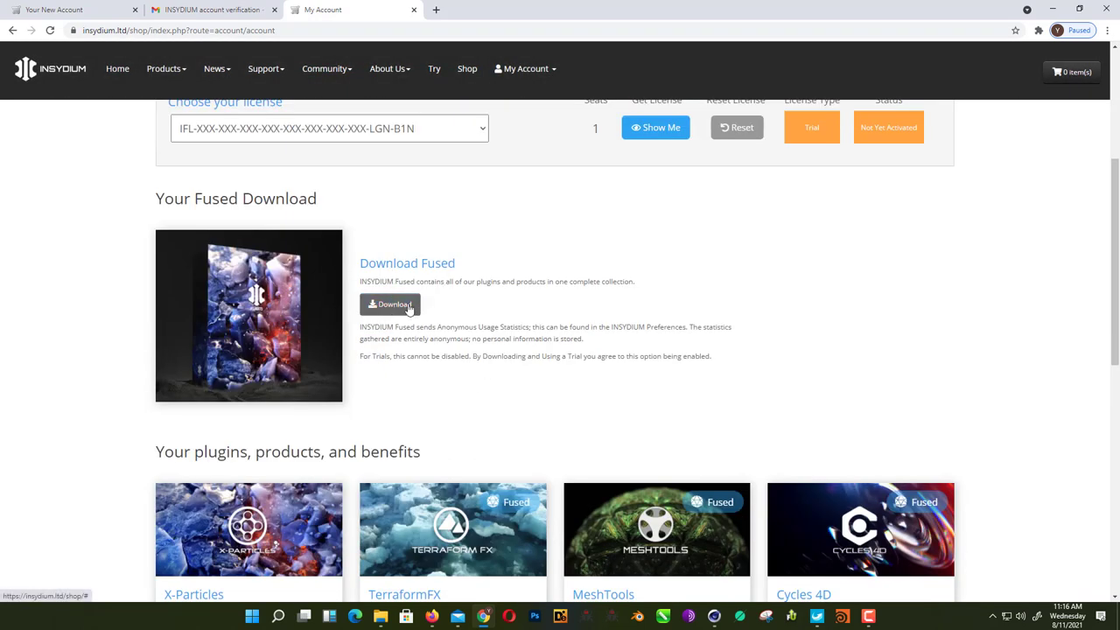
left_click(1053, 8)
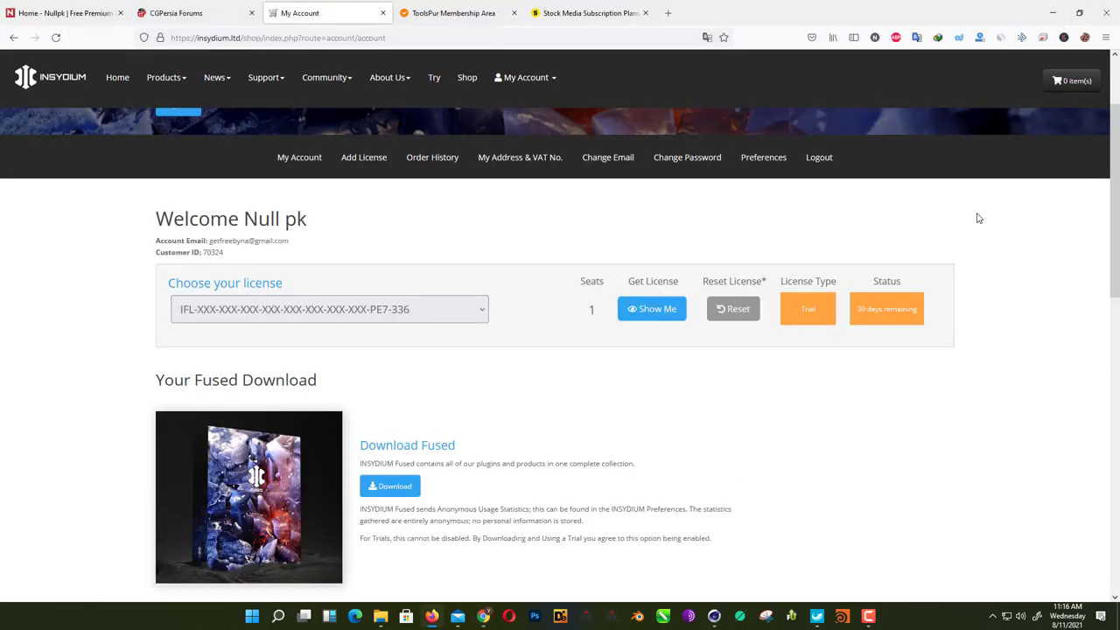
left_click(723, 617)
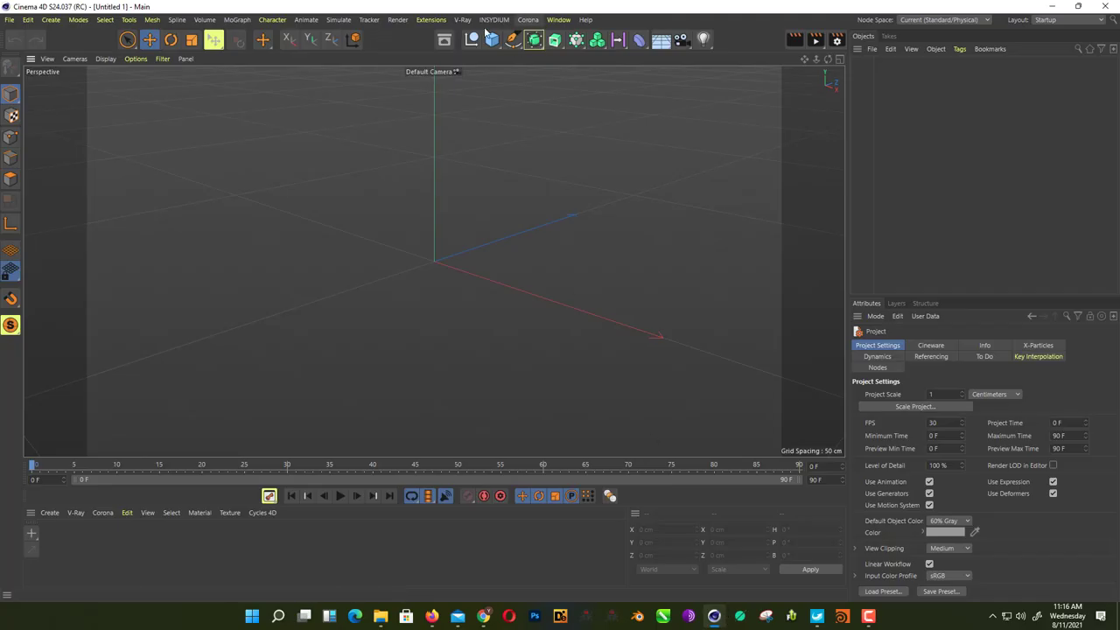
From Preferences, check the INSYDIUM folder inside the preferences plugins folder, then close Explorer
left_click(29, 19)
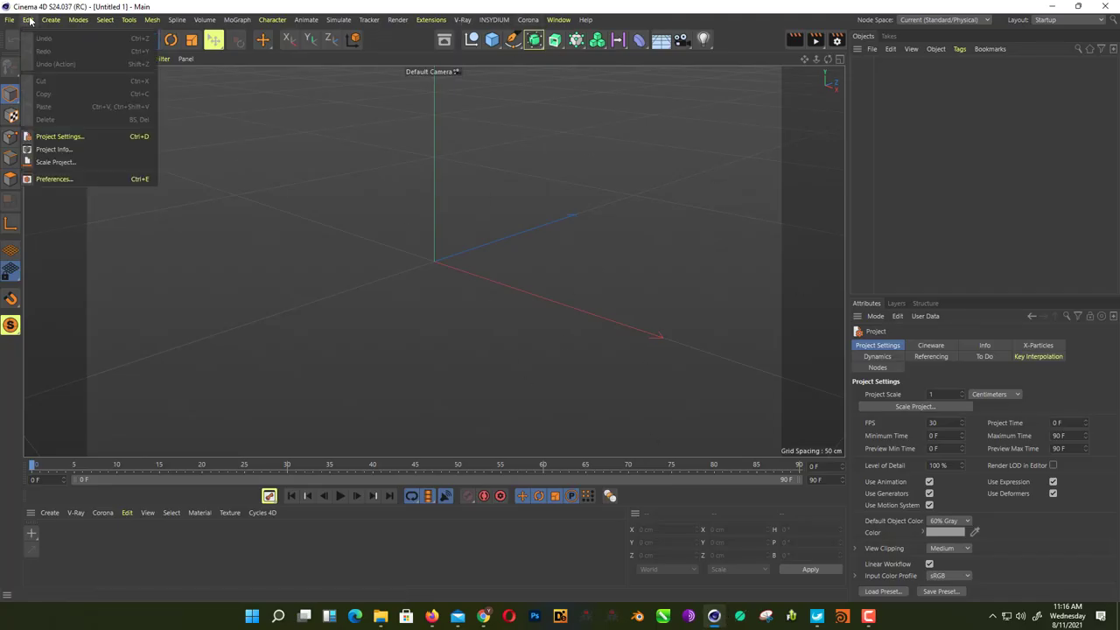
left_click(101, 179)
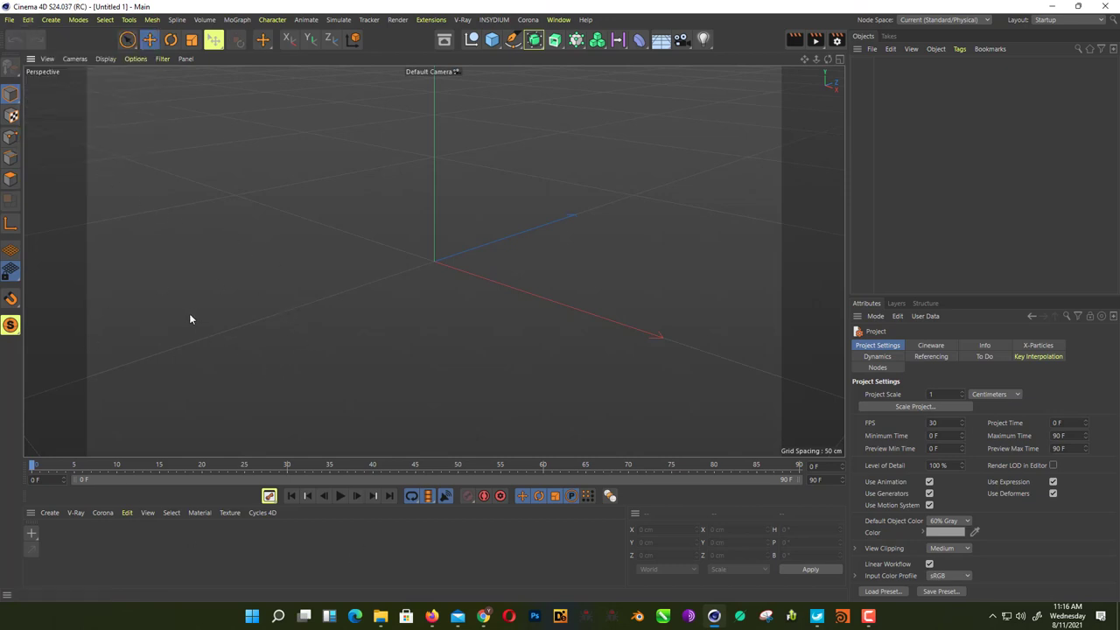
left_click(140, 544)
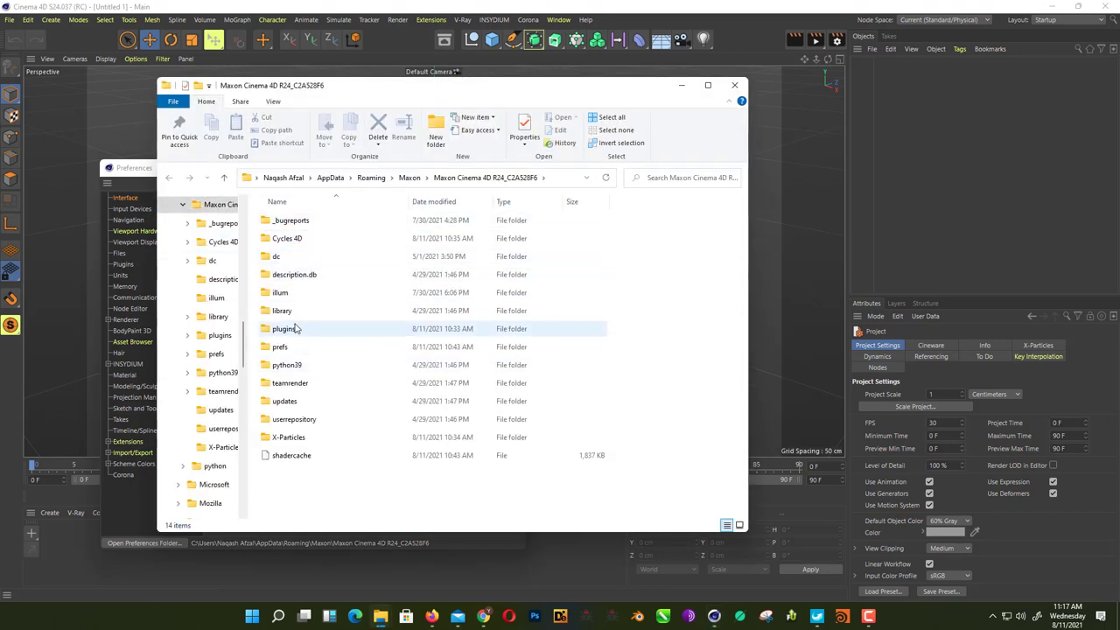
double_click(295, 328)
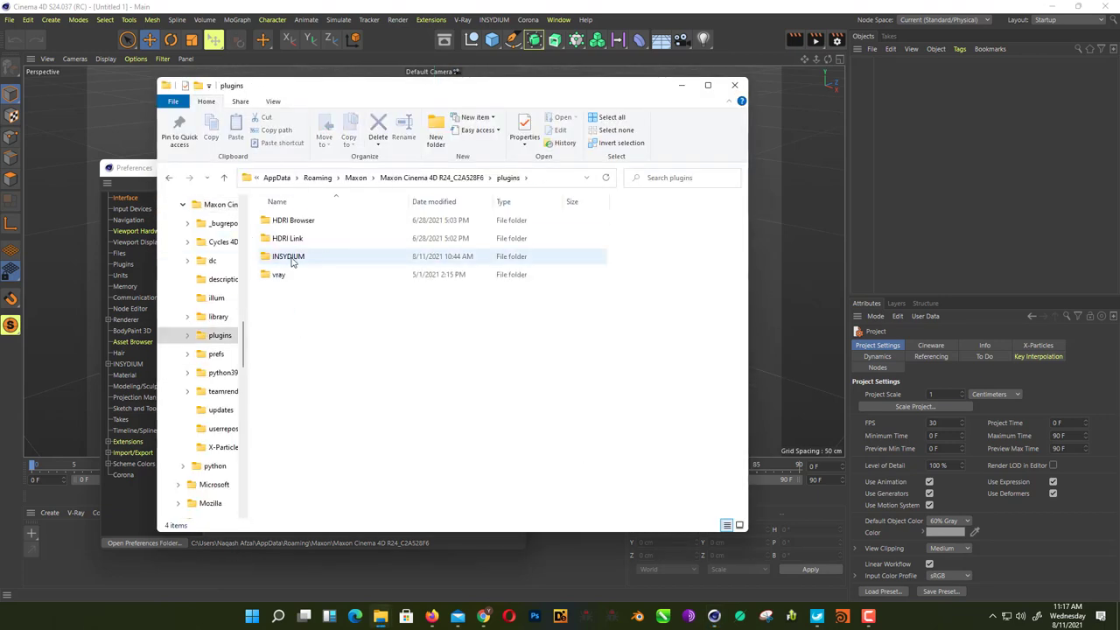
double_click(293, 257)
left_click(169, 177)
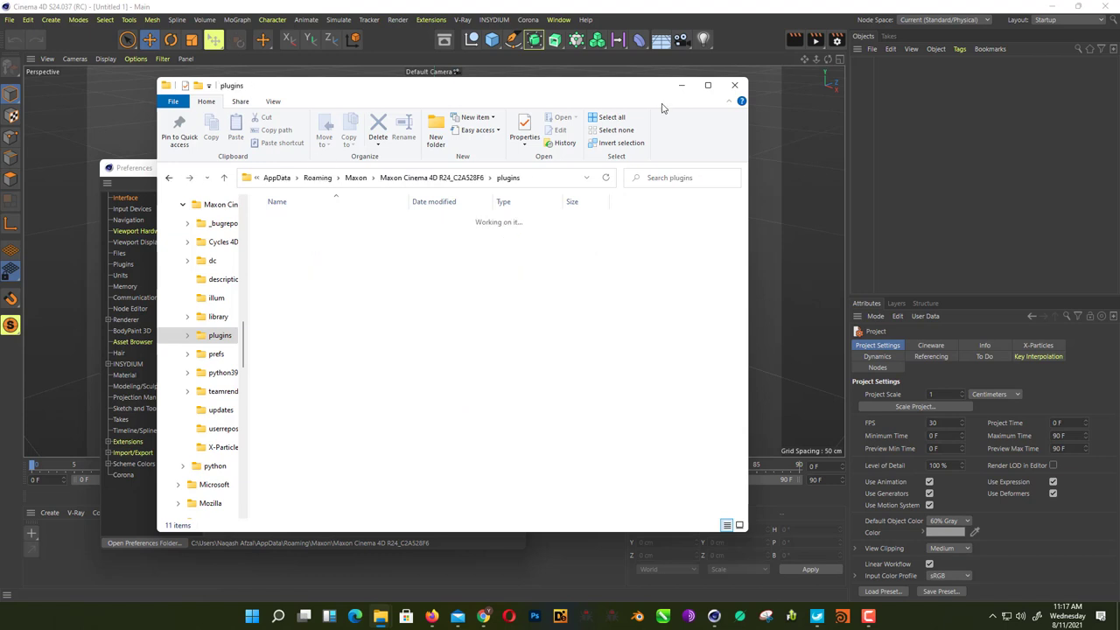
left_click(734, 85)
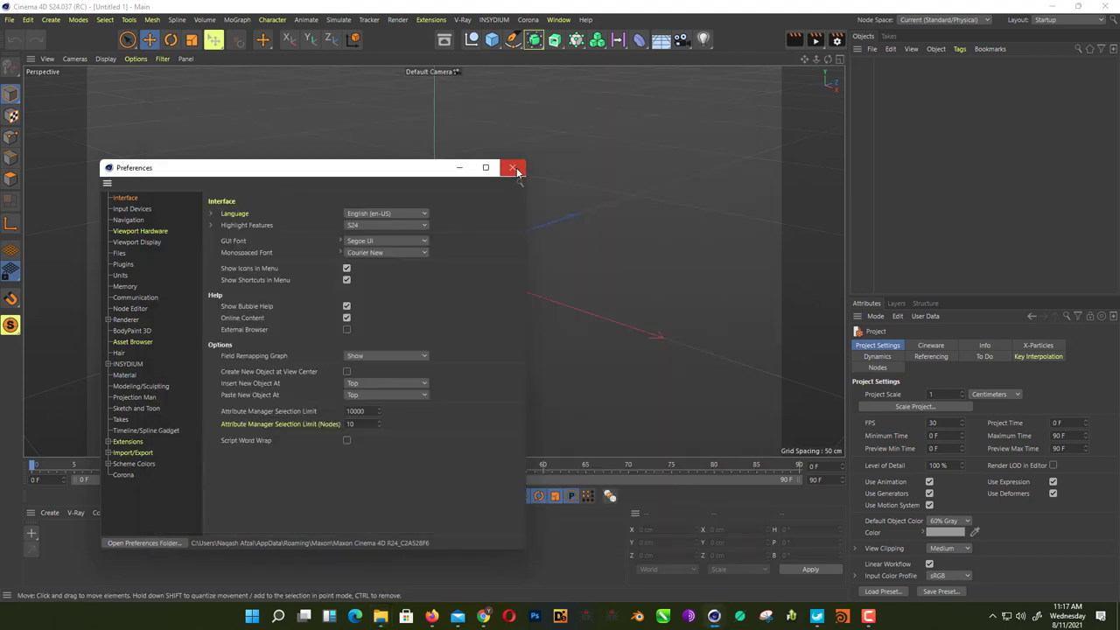
Close the Preferences window
left_click(514, 168)
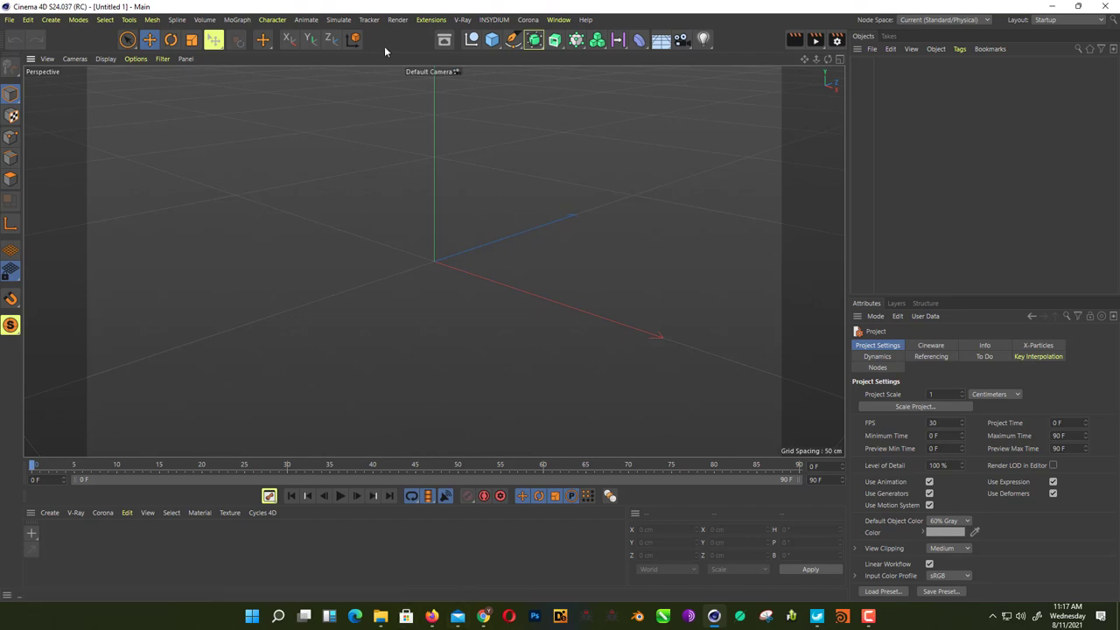
Tear off the INSYDIUM TerraformFX tools as a floating palette and move it aside
left_click(491, 20)
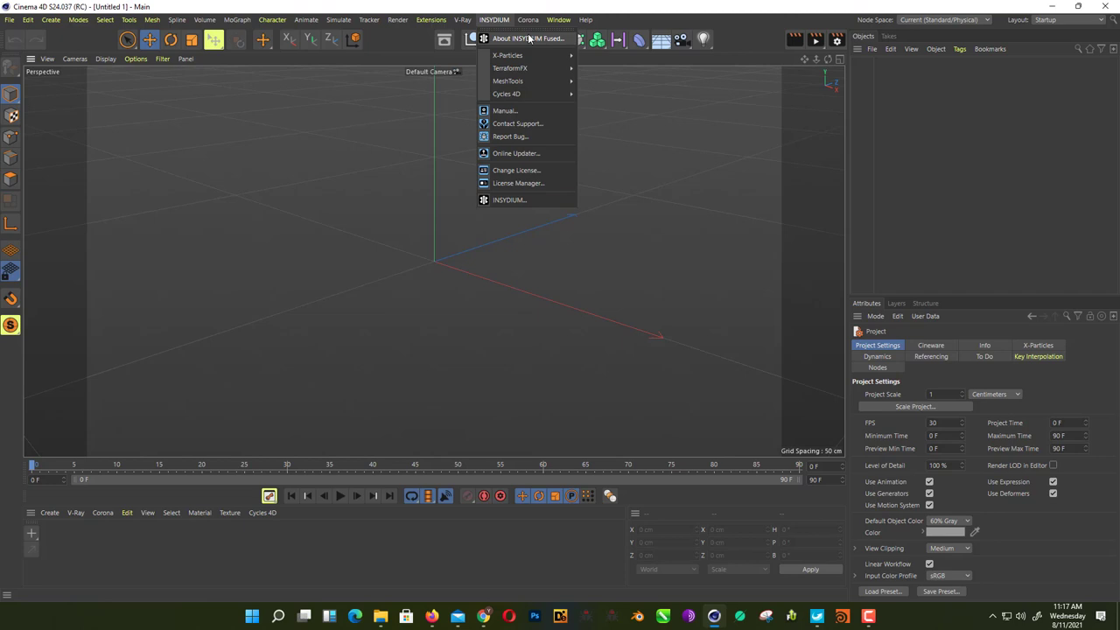
mouse_move(534, 56)
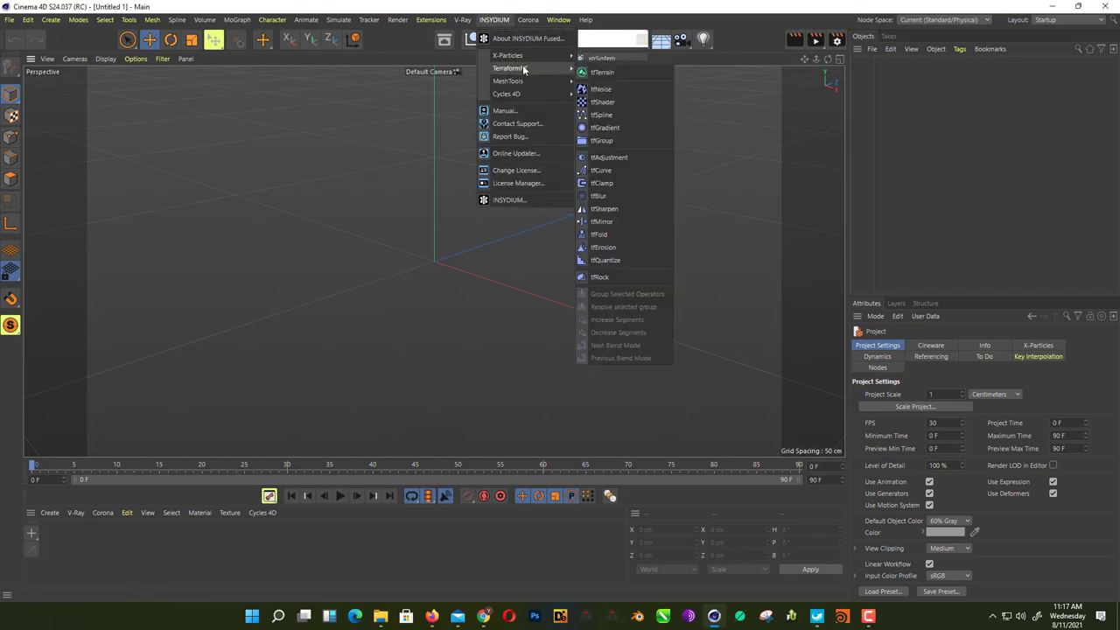
left_click(599, 63)
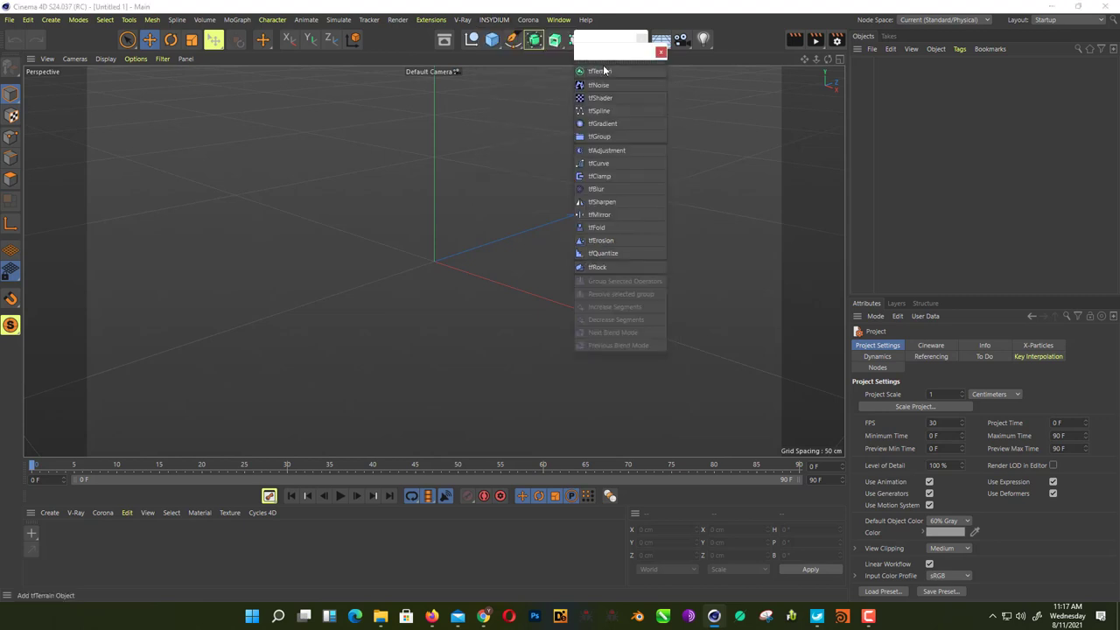
left_click_drag(613, 46, 481, 76)
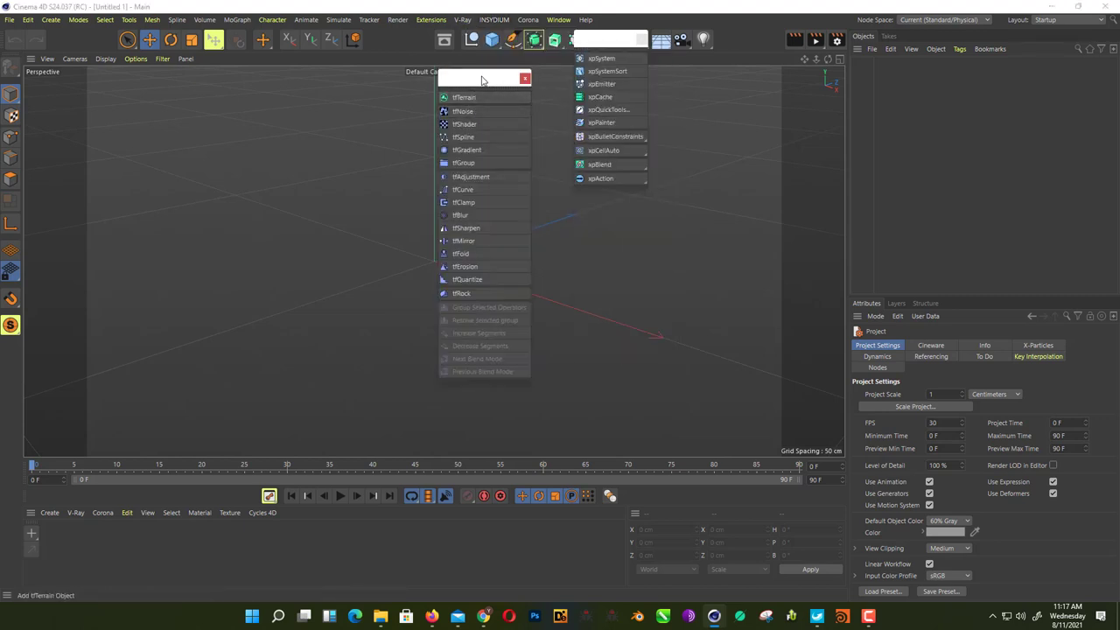
left_click_drag(483, 78, 477, 114)
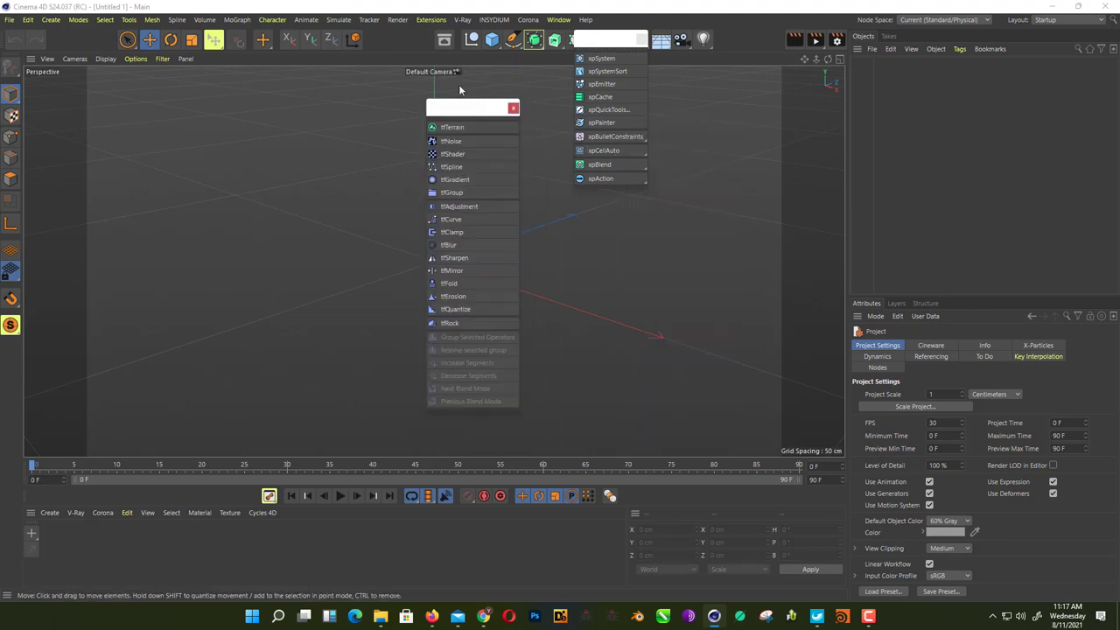
Tear off the MeshTools tools as a palette and line it up left of TerraformFX and X-Particles
left_click(464, 20)
mouse_move(488, 21)
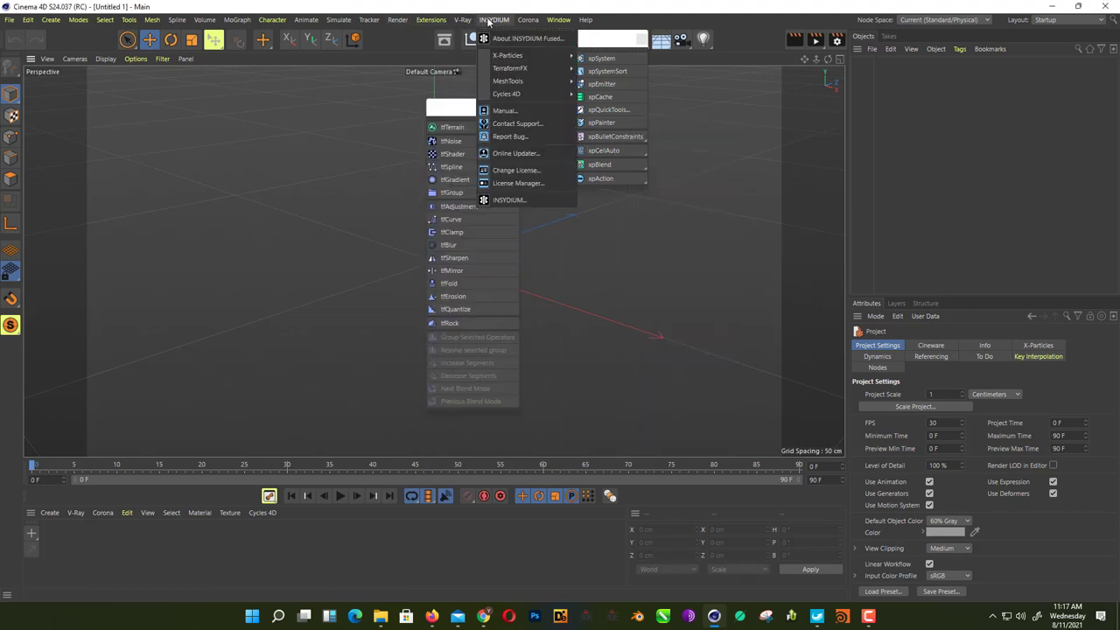
mouse_move(514, 81)
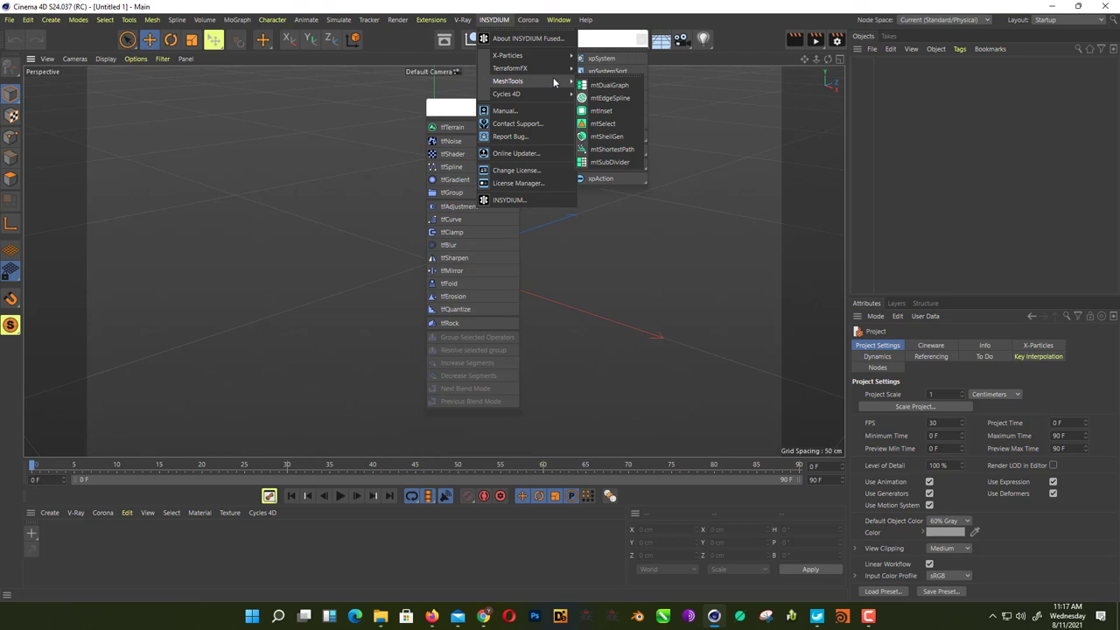
left_click(589, 78)
left_click_drag(609, 71, 435, 96)
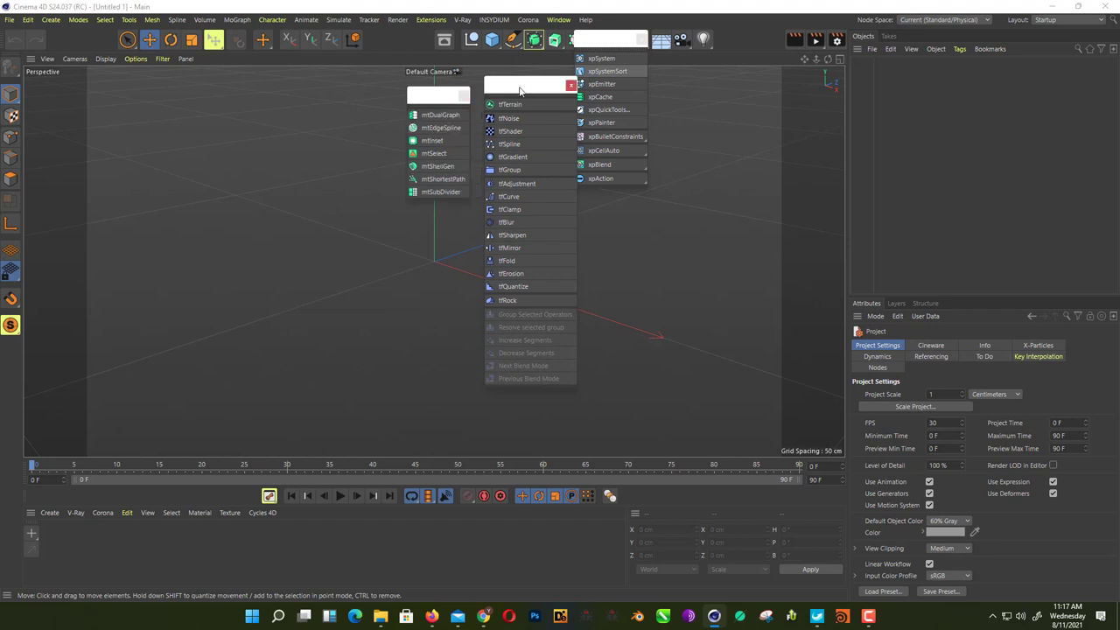
left_click_drag(534, 93, 525, 81)
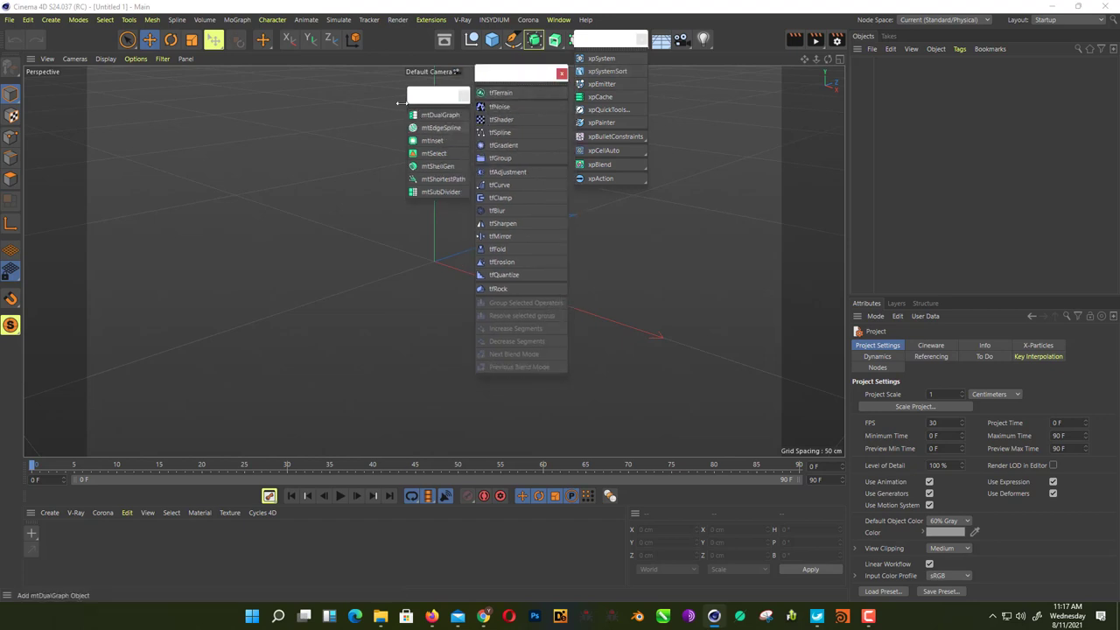
left_click_drag(613, 40, 634, 147)
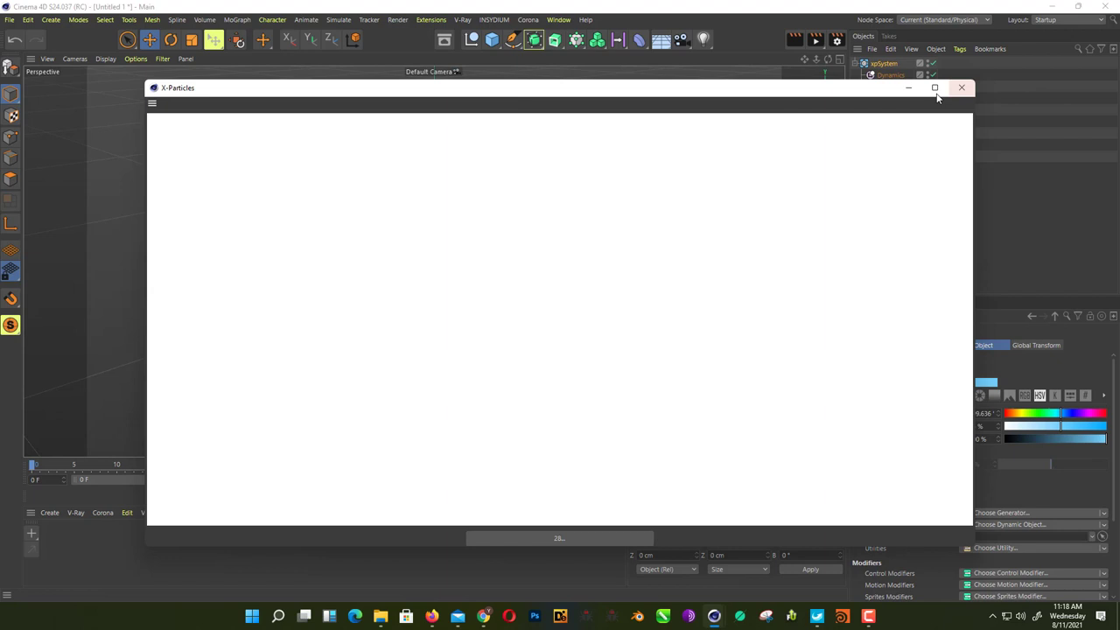
Close the X-Particles manager and move the MeshTools and X-Particles palettes lower right
left_click(961, 88)
left_click_drag(631, 313, 796, 311)
left_click_drag(625, 108, 775, 429)
left_click_drag(306, 210, 682, 290)
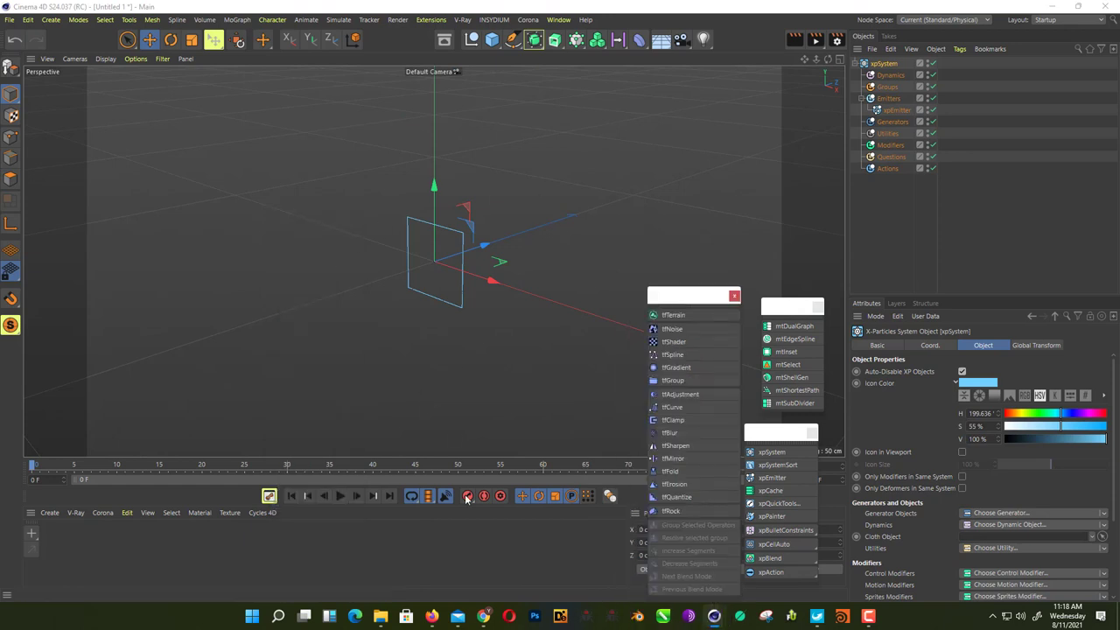
Play then stop the animation to emit particles, and orbit to view them side-on
left_click(341, 496)
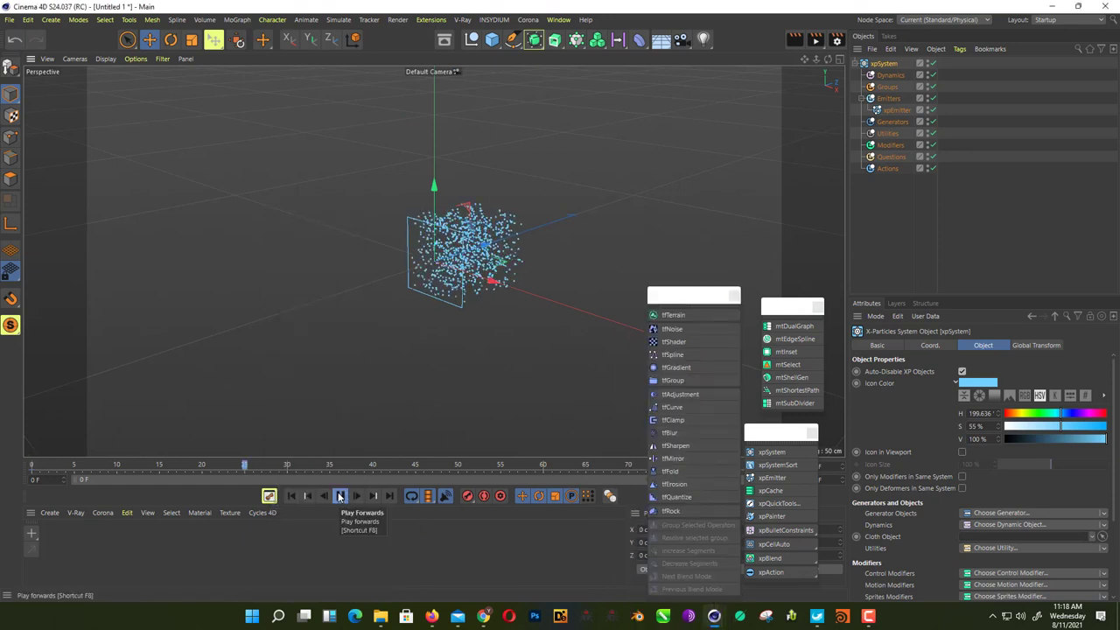
left_click(340, 496)
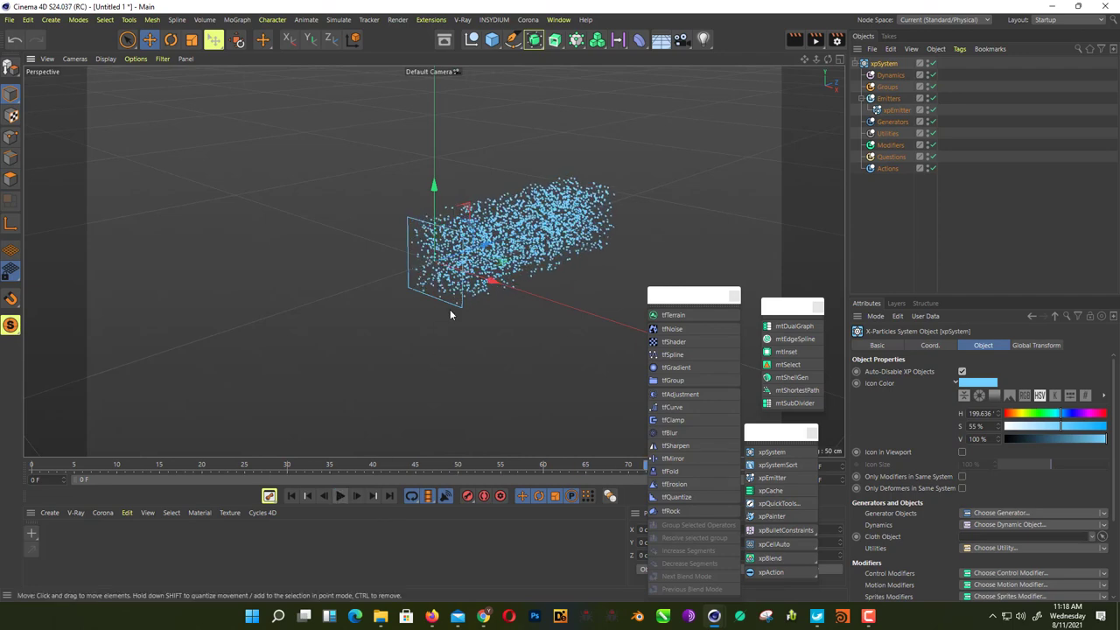
left_click_drag(450, 309, 353, 312, "alt")
left_click_drag(505, 313, 413, 330, "alt")
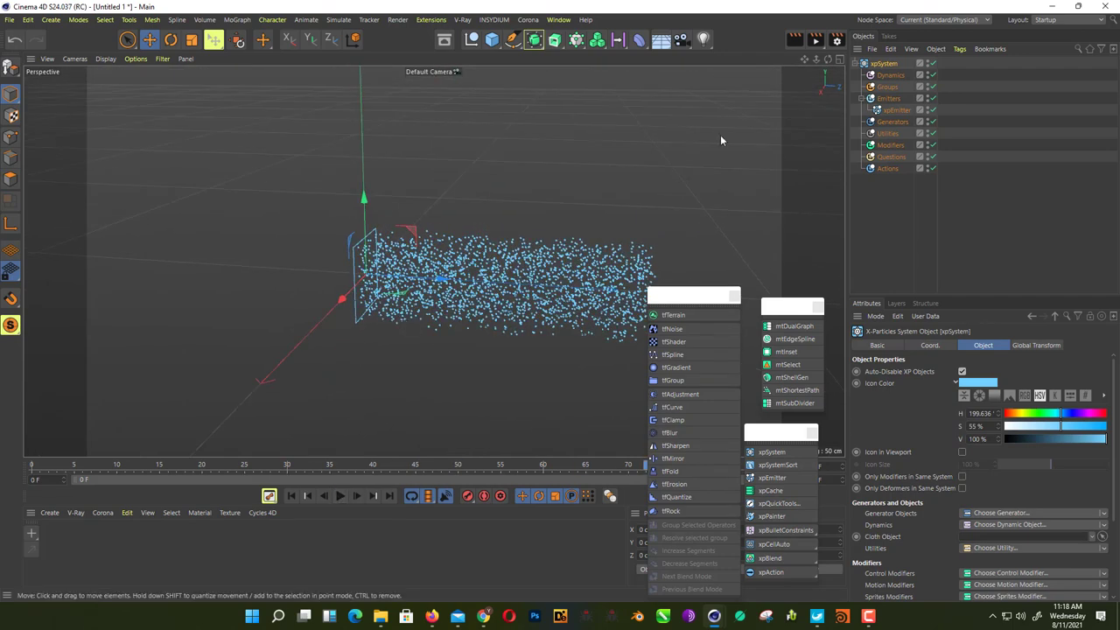
Render the view, create an X-Particles Material and tag it onto xpEmitter
left_click(793, 39)
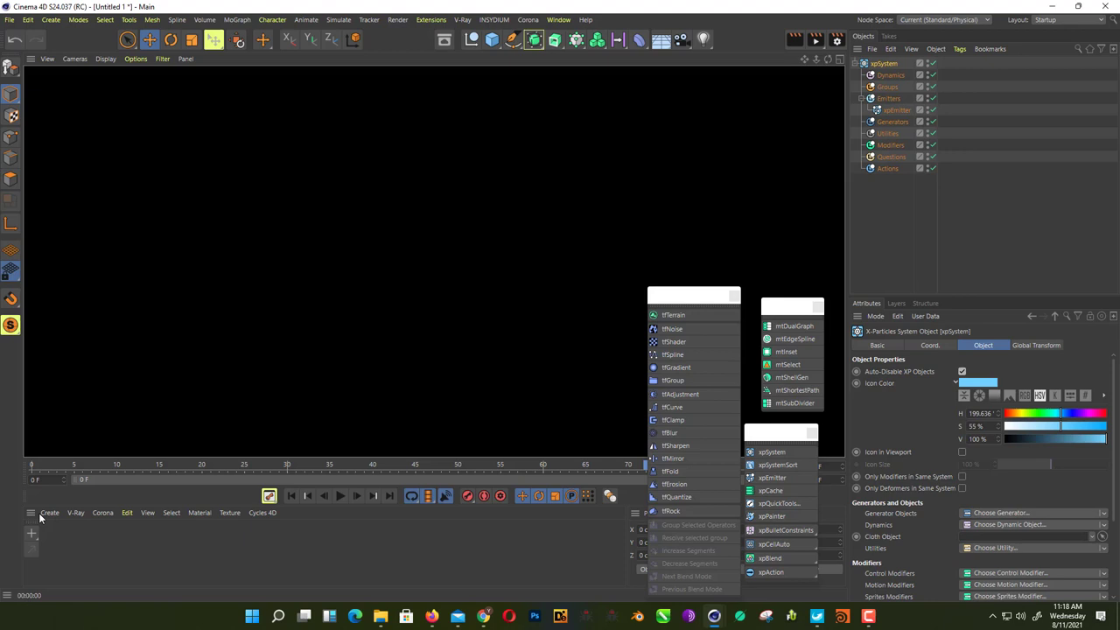
left_click(49, 513)
mouse_move(102, 513)
mouse_move(49, 513)
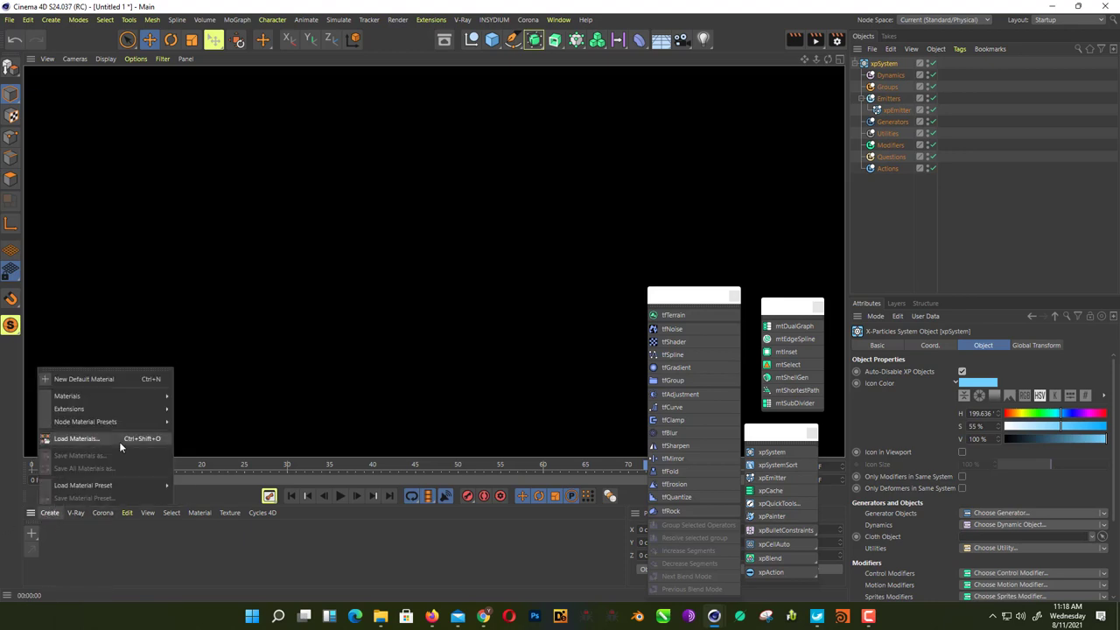
mouse_move(162, 398)
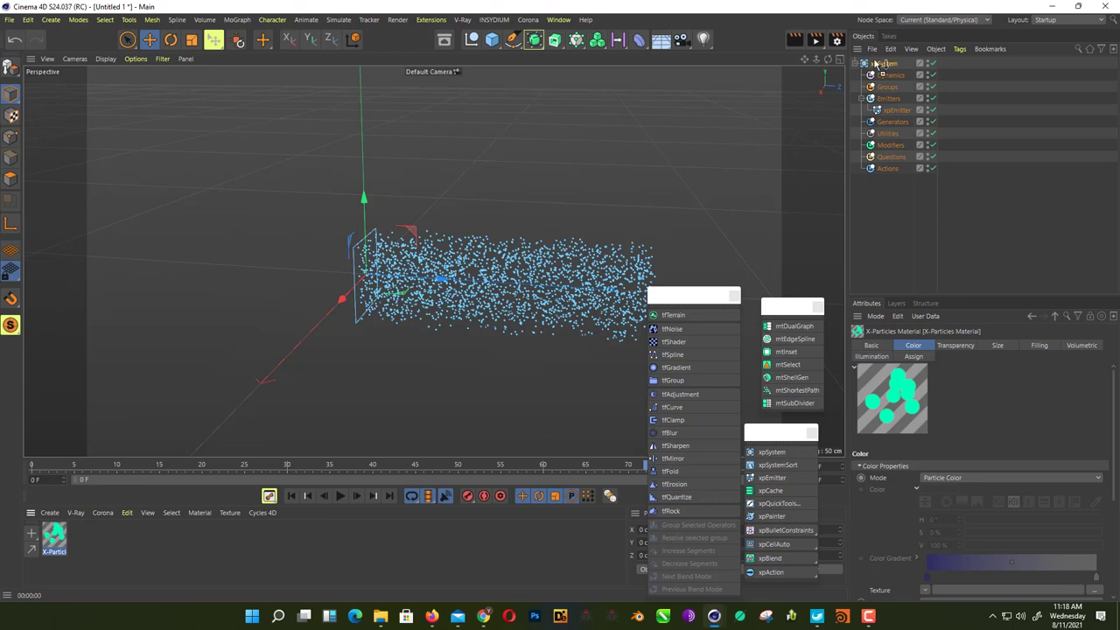
left_click_drag(877, 64, 880, 65)
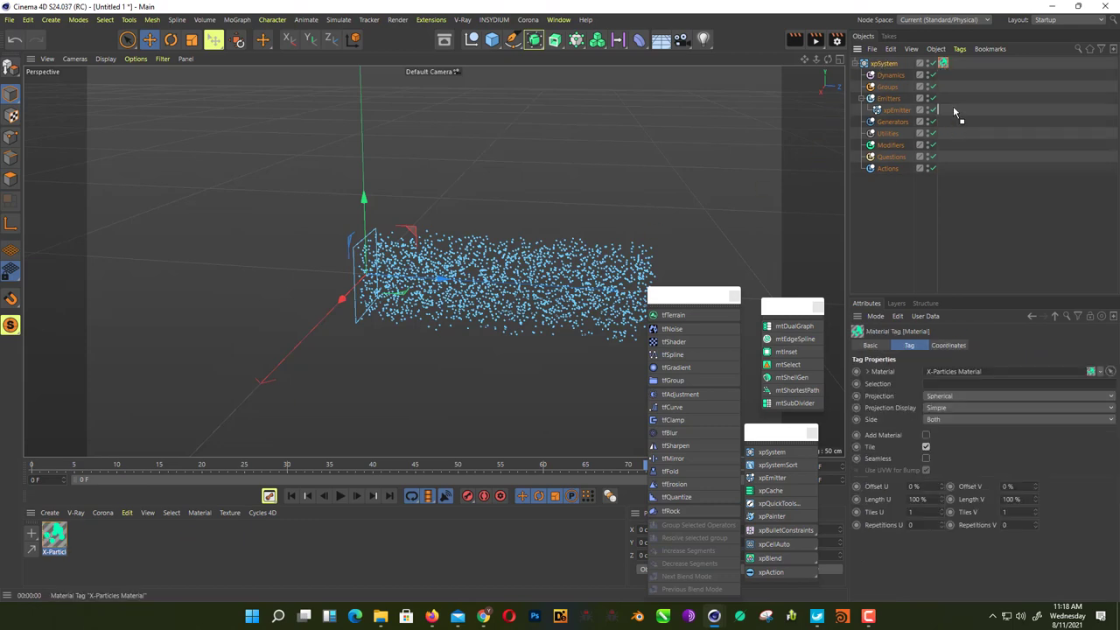
left_click_drag(953, 106, 950, 110)
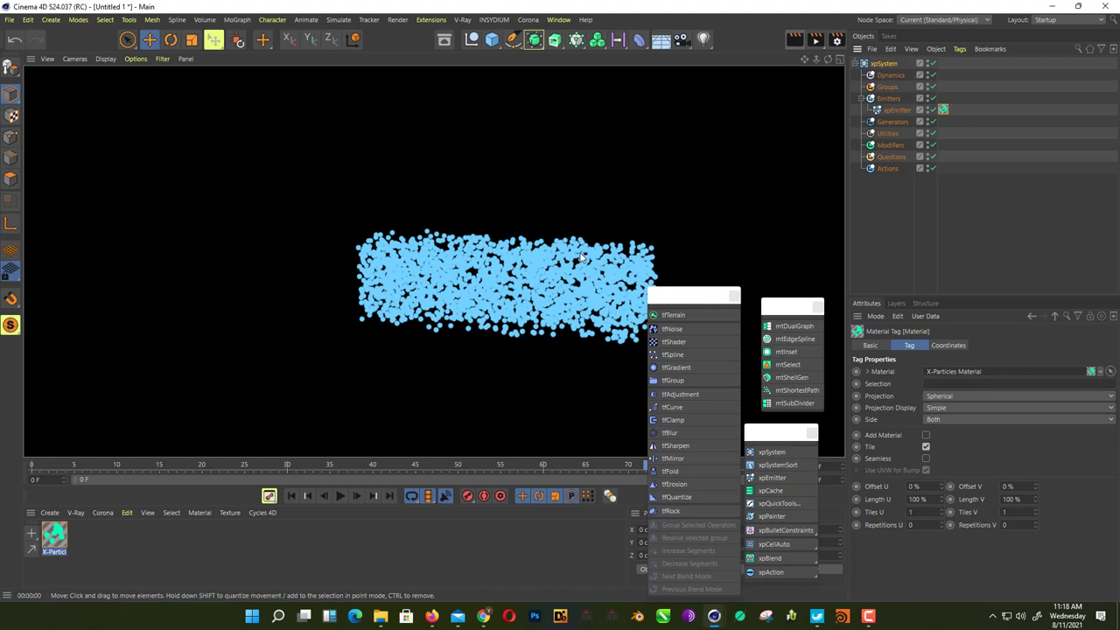
Orbit until the particle cloud stands vertical, glance at the INSYDIUM account page, and return
left_click_drag(550, 259, 612, 188, "alt")
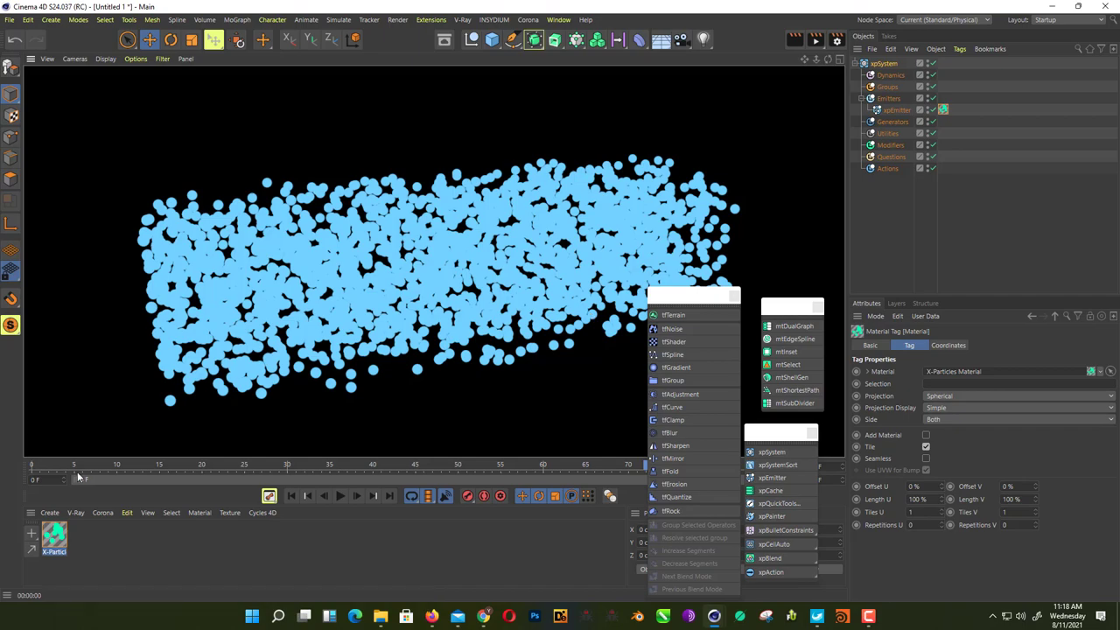
left_click_drag(578, 263, 454, 320, "alt")
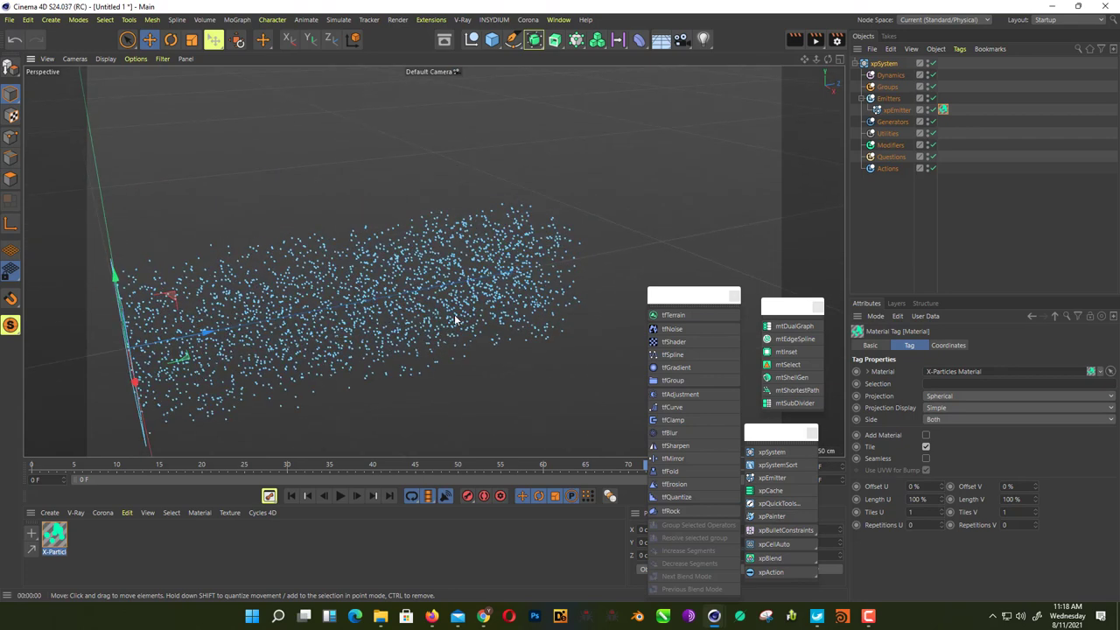
left_click(484, 618)
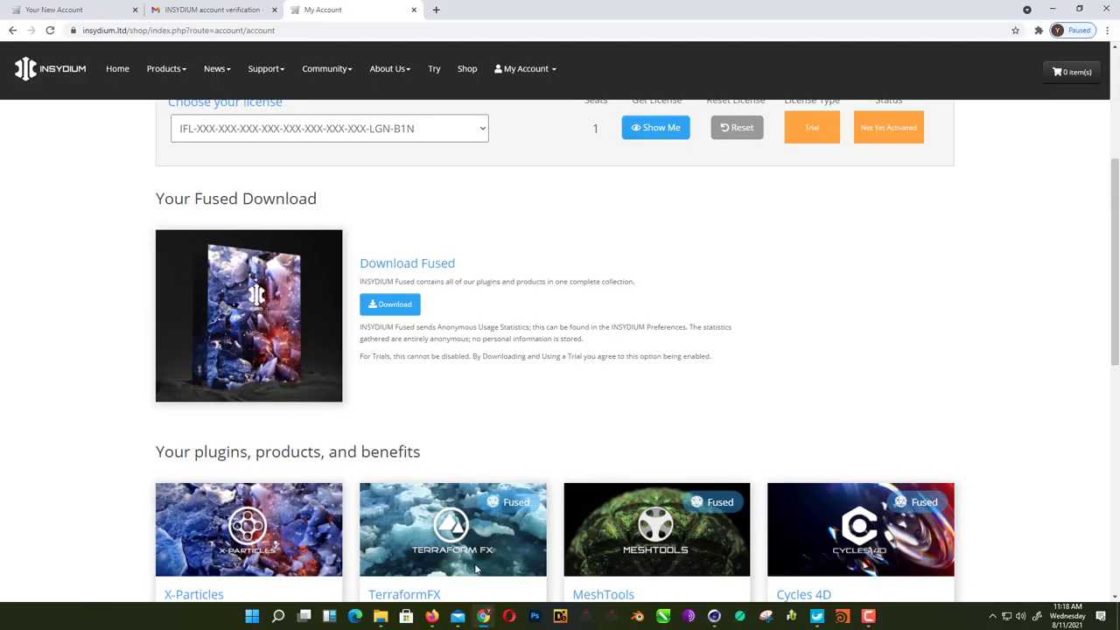
mouse_move(487, 623)
key("alt+Tab")
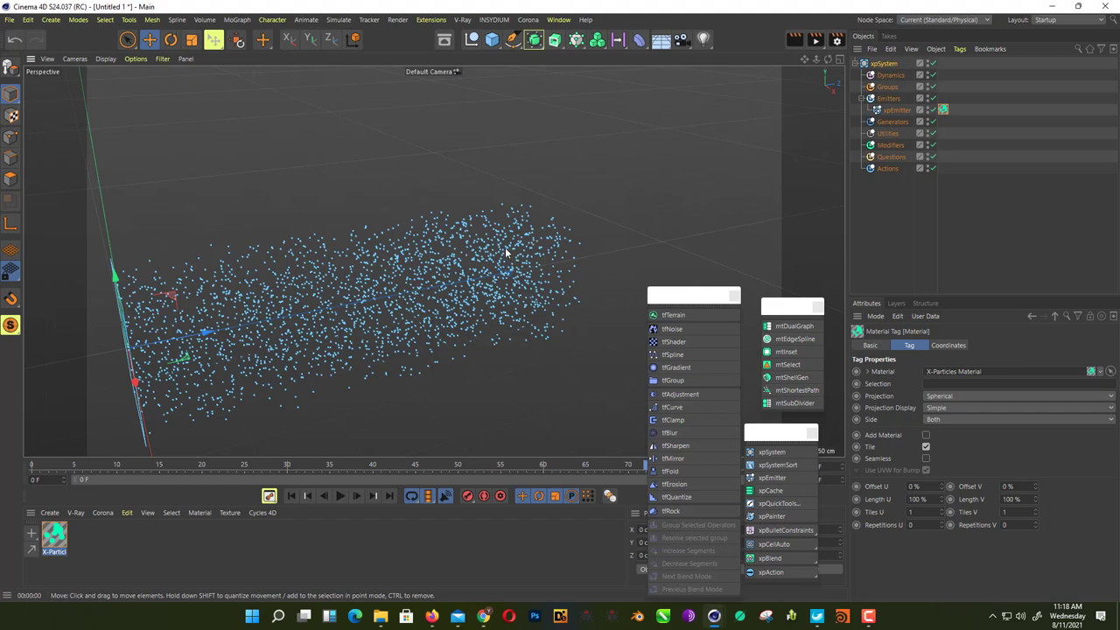
Delete the xpSystem and move the MeshTools palette left of TerraformFX
left_click(883, 65)
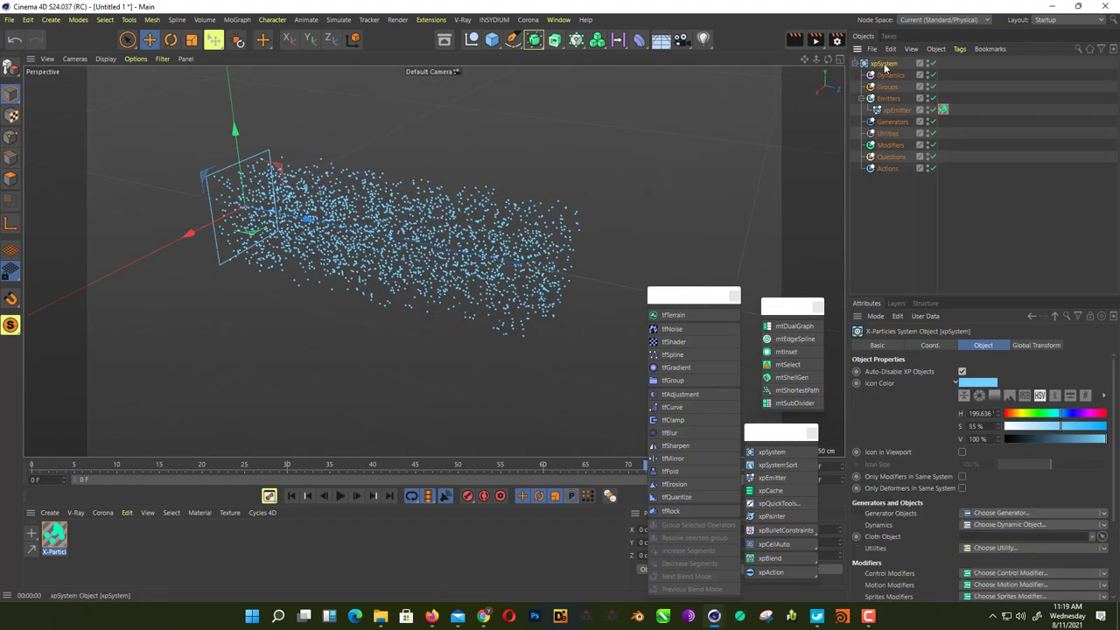
key("Delete")
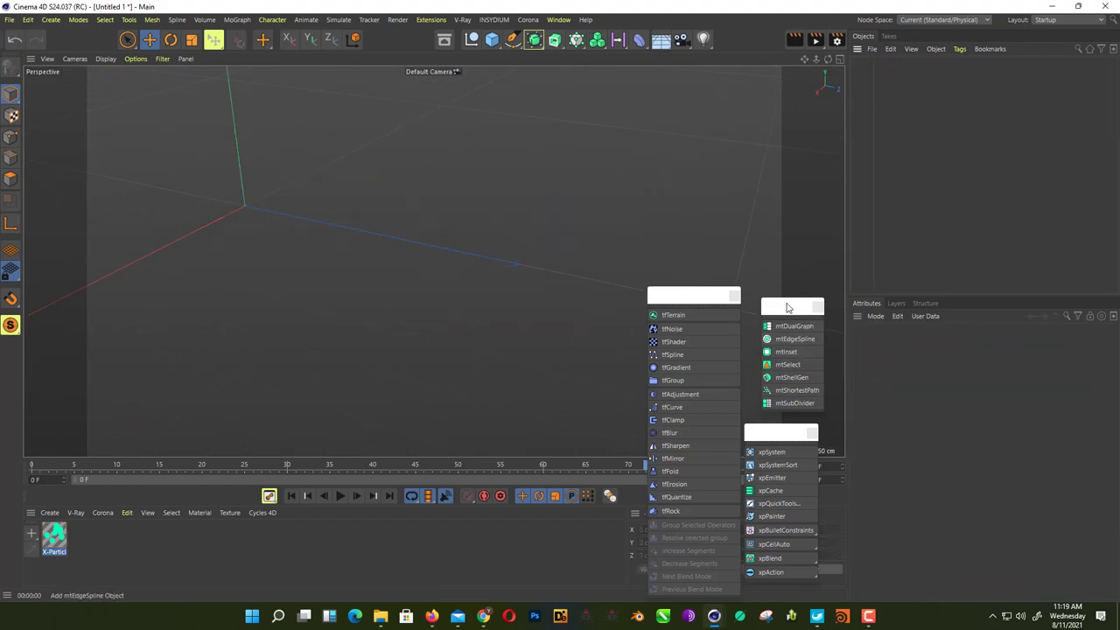
left_click_drag(786, 307, 514, 304)
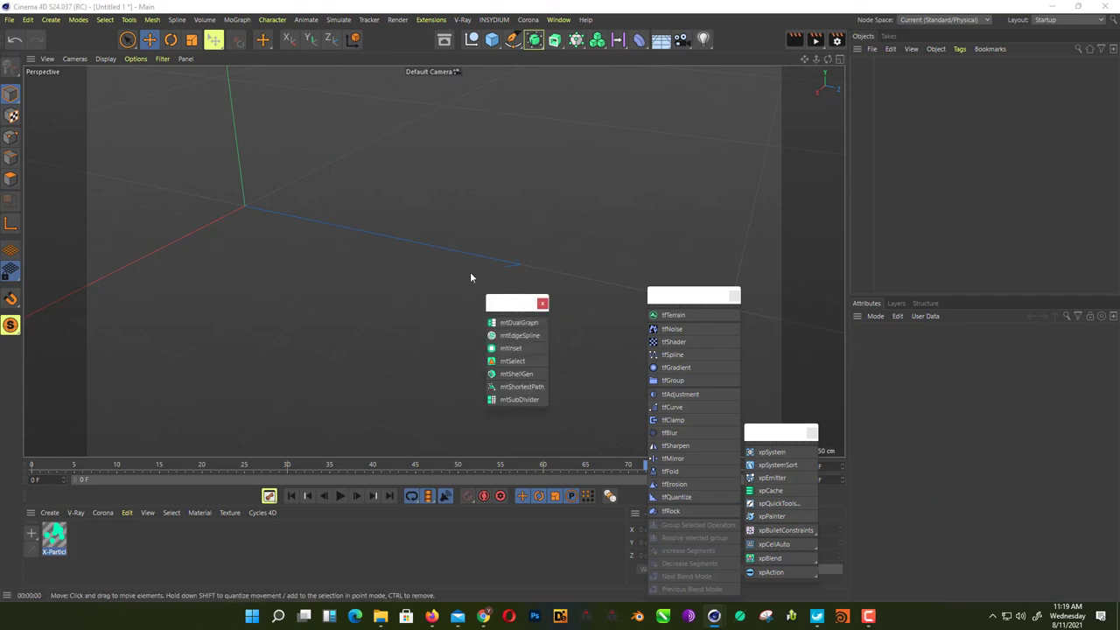
left_click(493, 19)
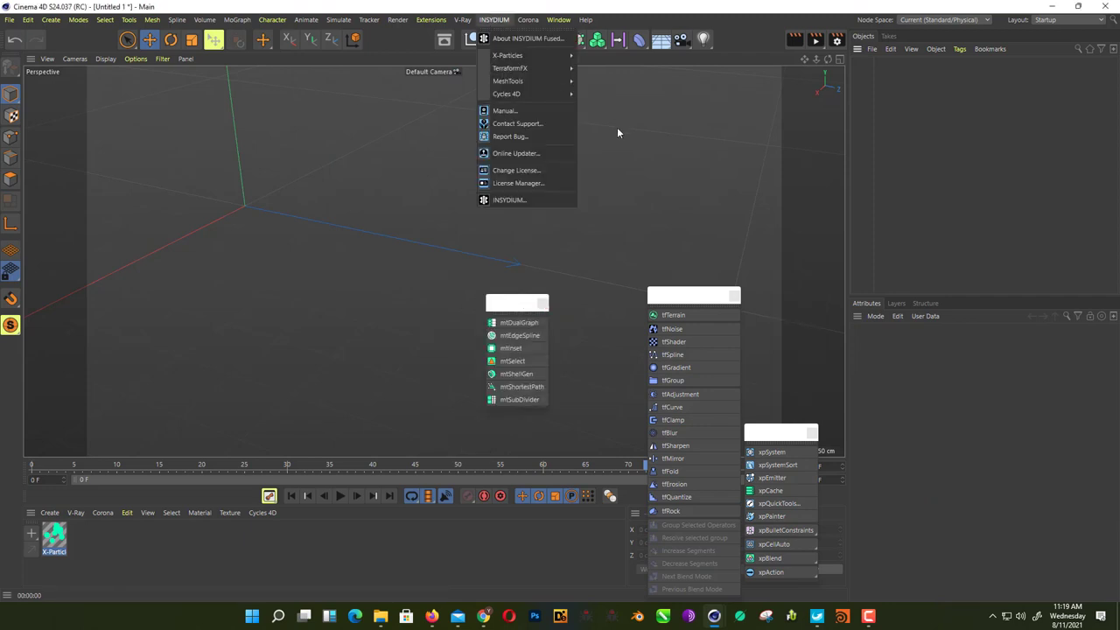
left_click(617, 133)
Add a Torus and an mtShellGen object, and parent the Torus under mtShellGen
left_click(495, 40)
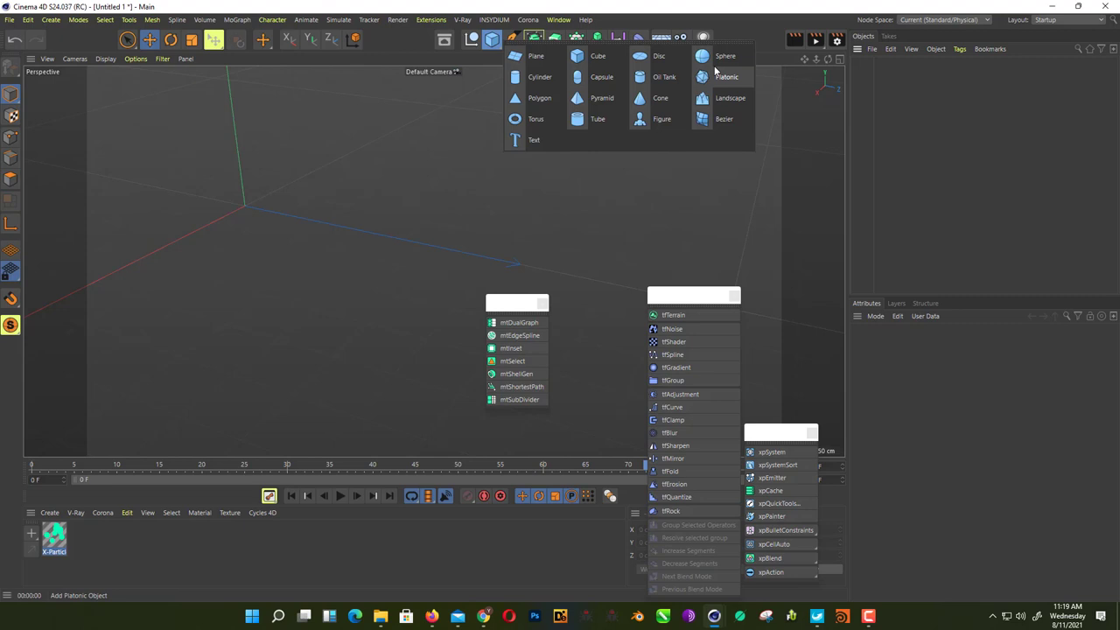
left_click(531, 119)
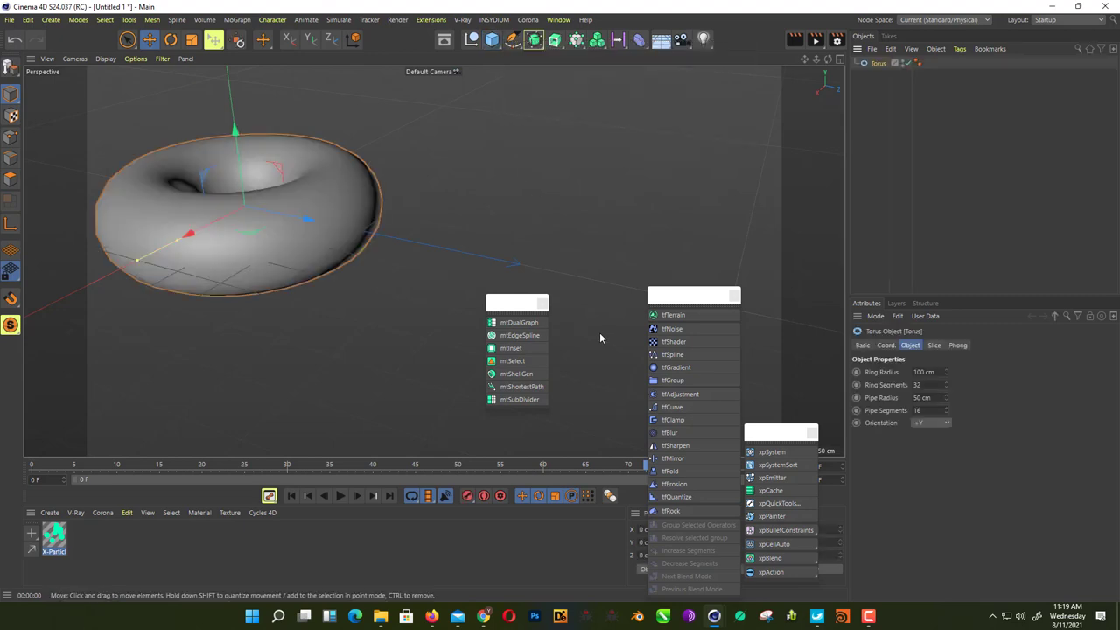
left_click(516, 373)
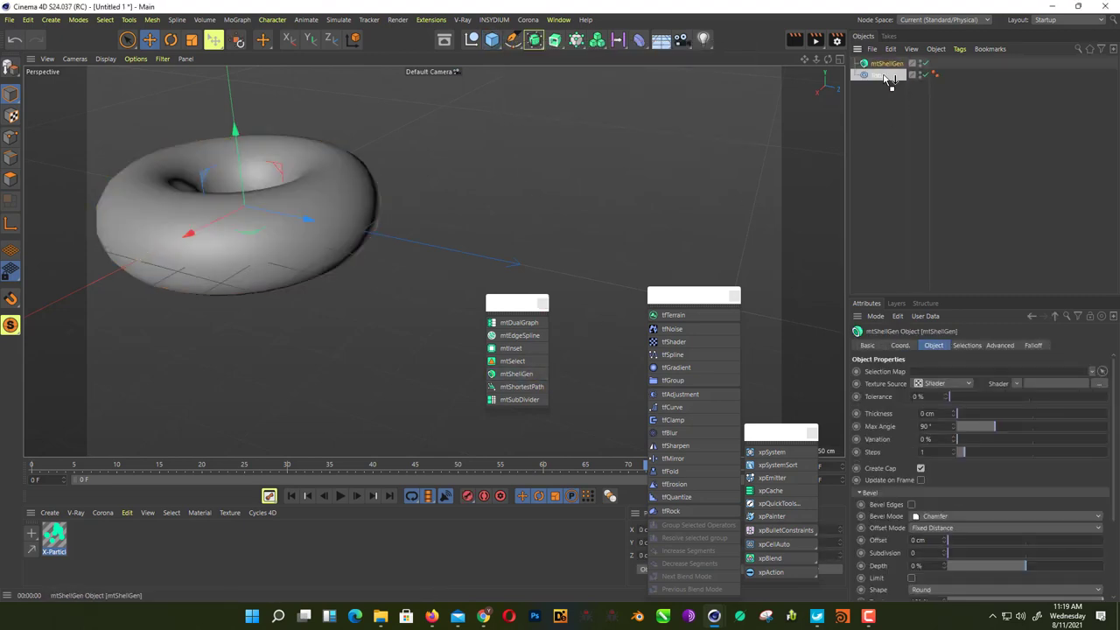
mouse_move(884, 76)
left_mouse_down()
mouse_move(885, 60)
mouse_move(893, 76)
left_mouse_up()
Raise mtShellGen Tolerance to 15.9 % and set its Texture Source to a Noise shader
key("o")
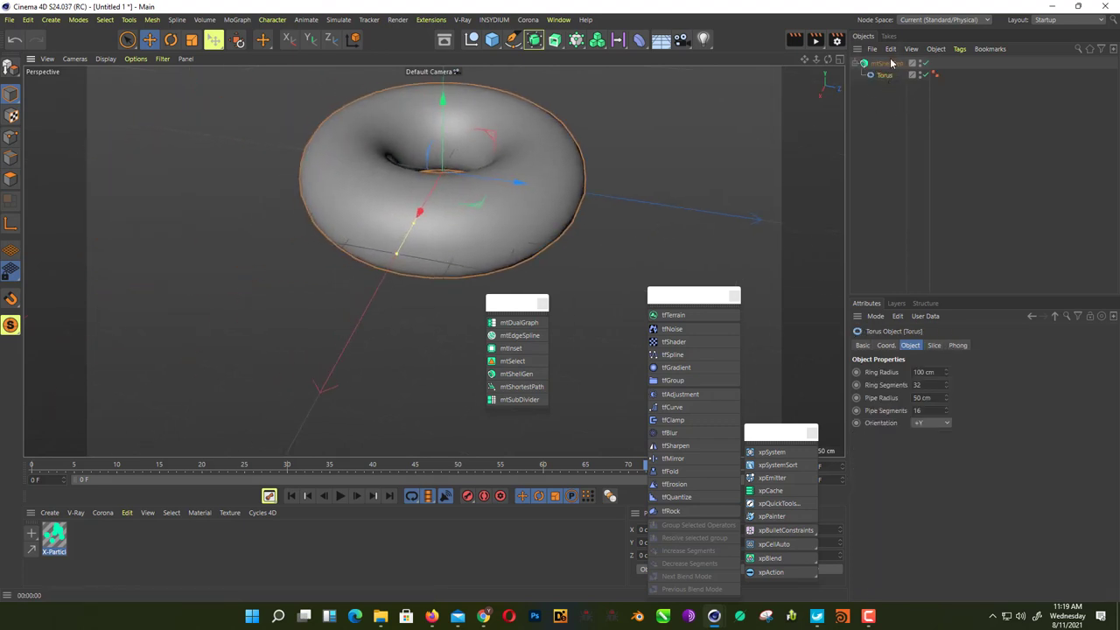
left_click(891, 63)
left_click_drag(960, 396, 974, 396)
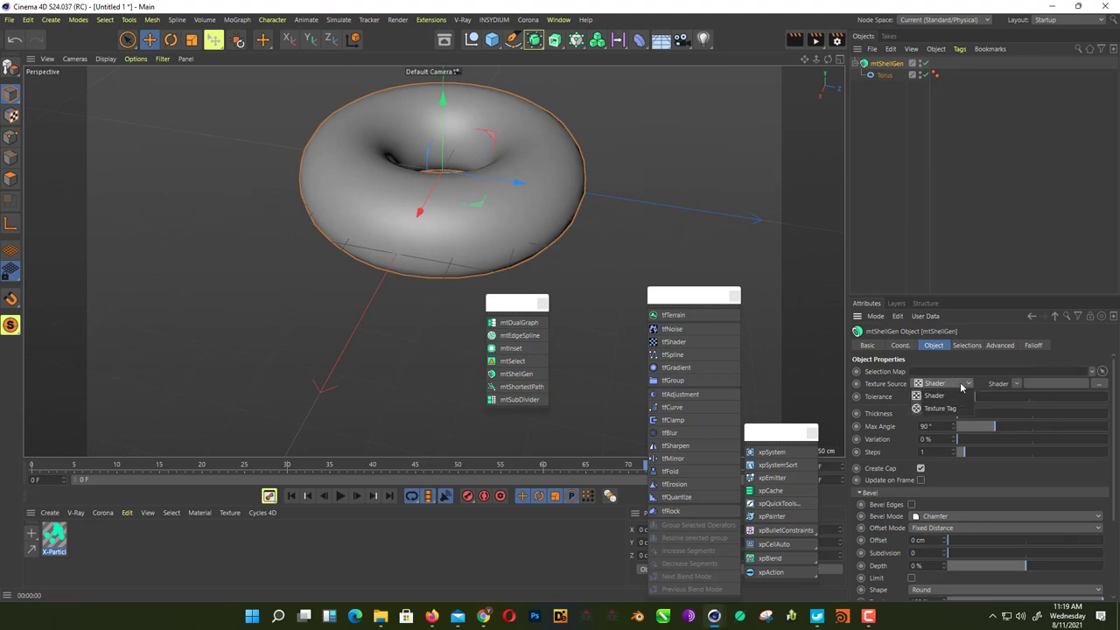
left_click(1057, 381)
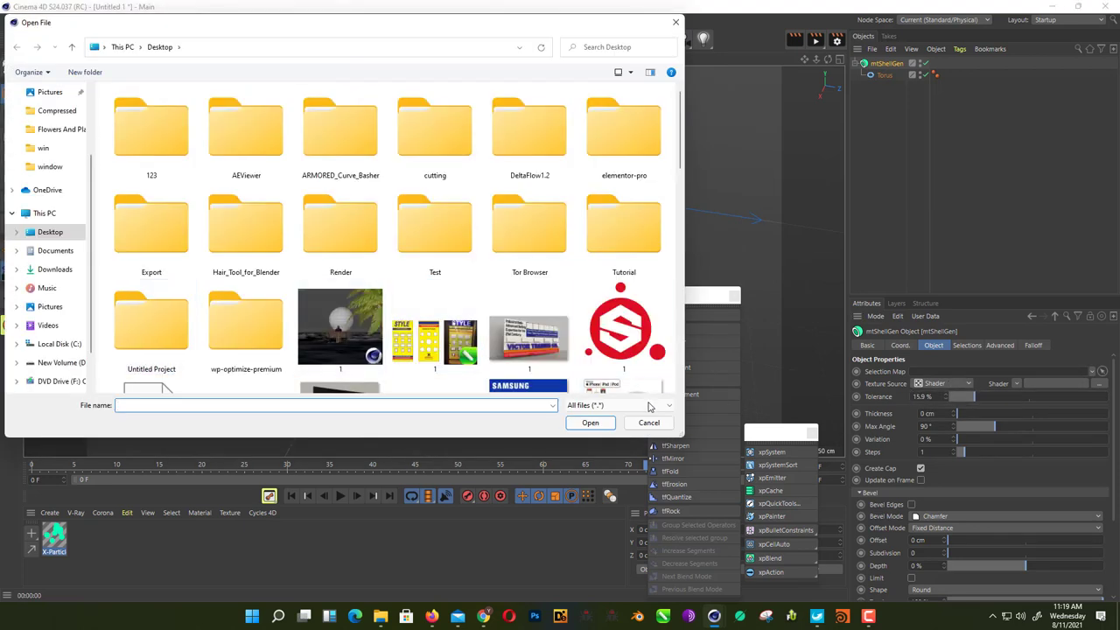
left_click(648, 423)
left_click(1016, 386)
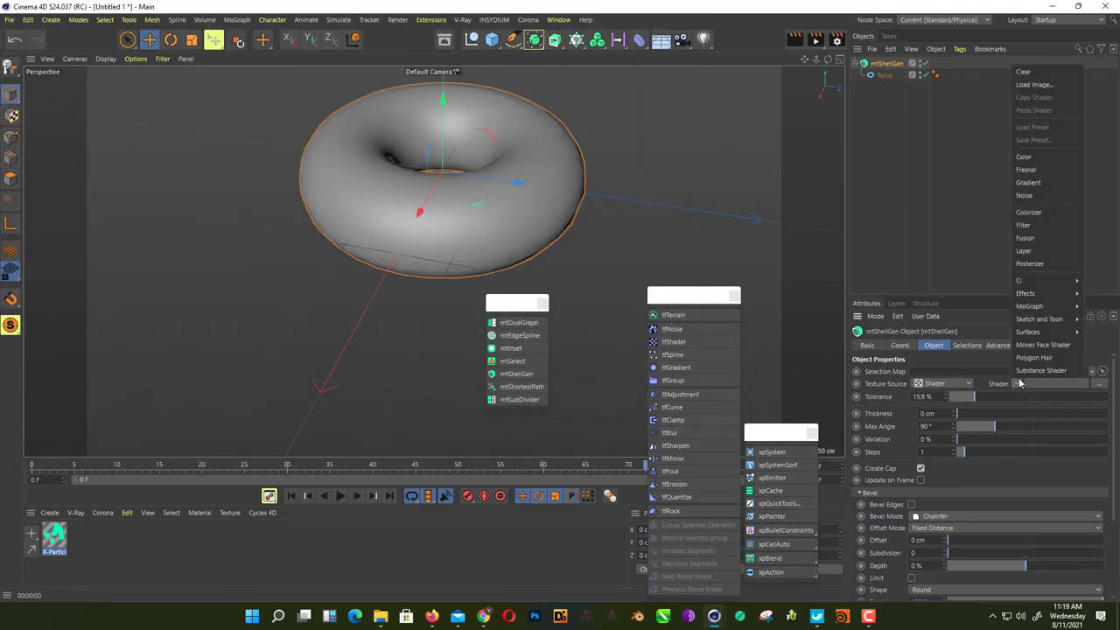
left_click(1042, 196)
left_click_drag(622, 213, 621, 326)
Make the Torus editable, use its UVW tag as the selection map, and raise the tolerance
left_click(885, 76)
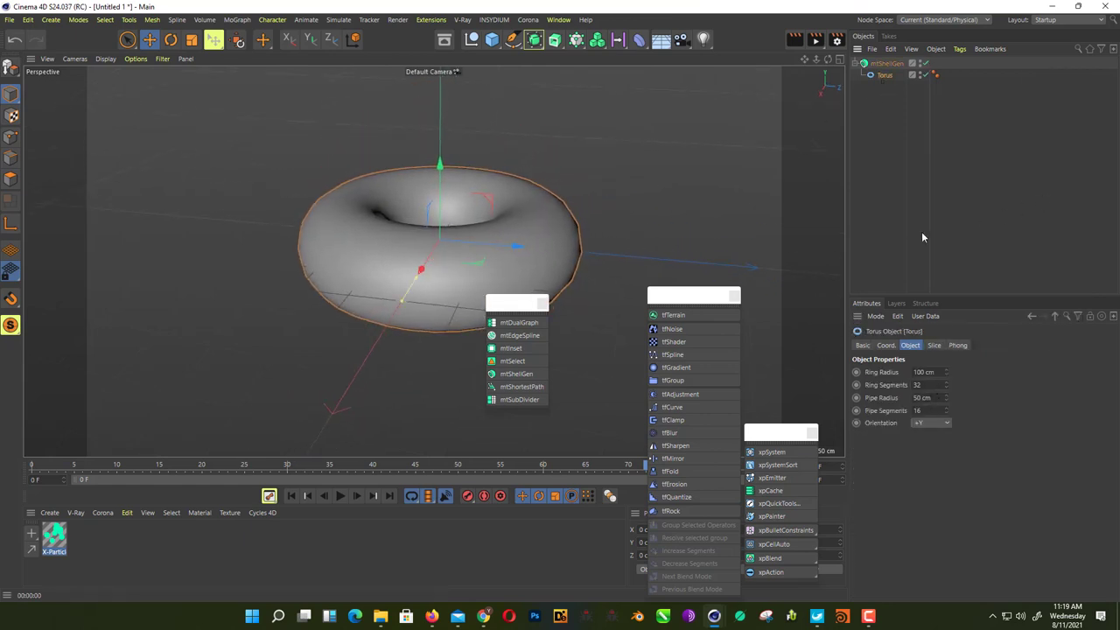
key("c")
left_click(890, 48)
left_click(869, 66)
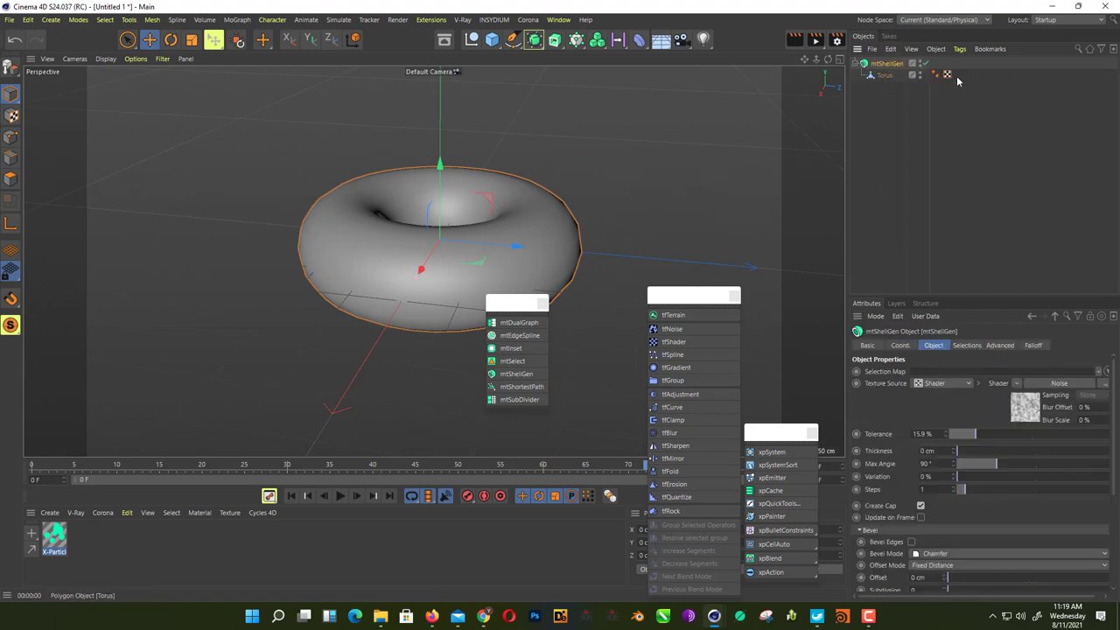
left_click_drag(948, 76, 931, 300)
left_click_drag(927, 374, 889, 375)
left_click(1105, 373)
mouse_move(1000, 440)
left_mouse_down()
mouse_move(1099, 442)
mouse_move(1027, 443)
mouse_move(1041, 434)
mouse_move(1015, 451)
mouse_move(962, 452)
mouse_move(994, 477)
mouse_move(1067, 477)
left_mouse_up()
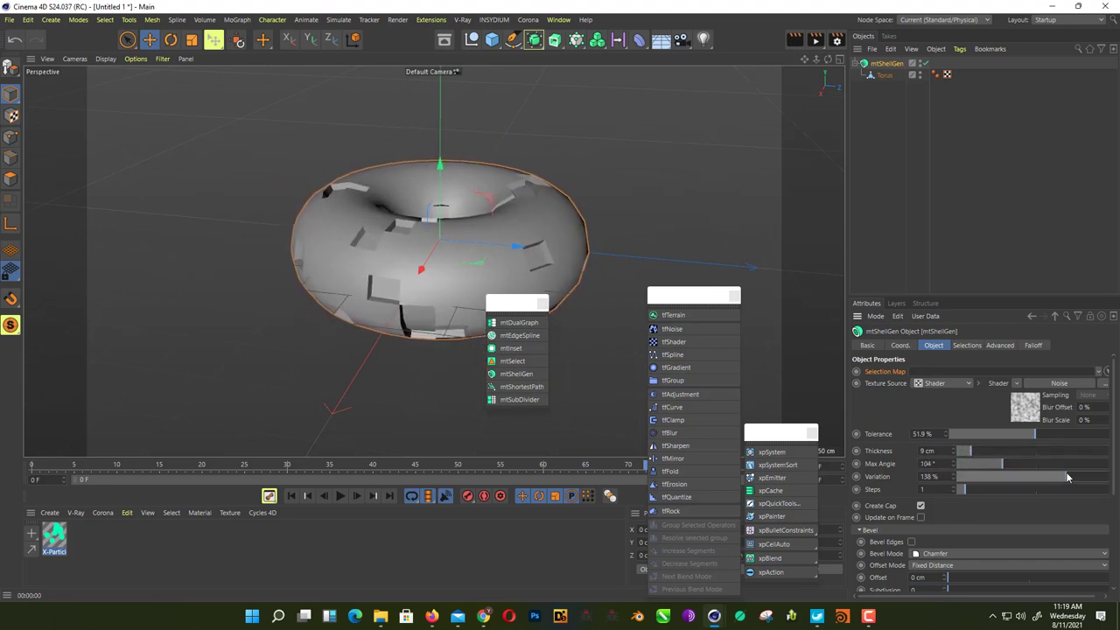
Switch the Noise shader's noise type to Mod Noise
left_click(1012, 398)
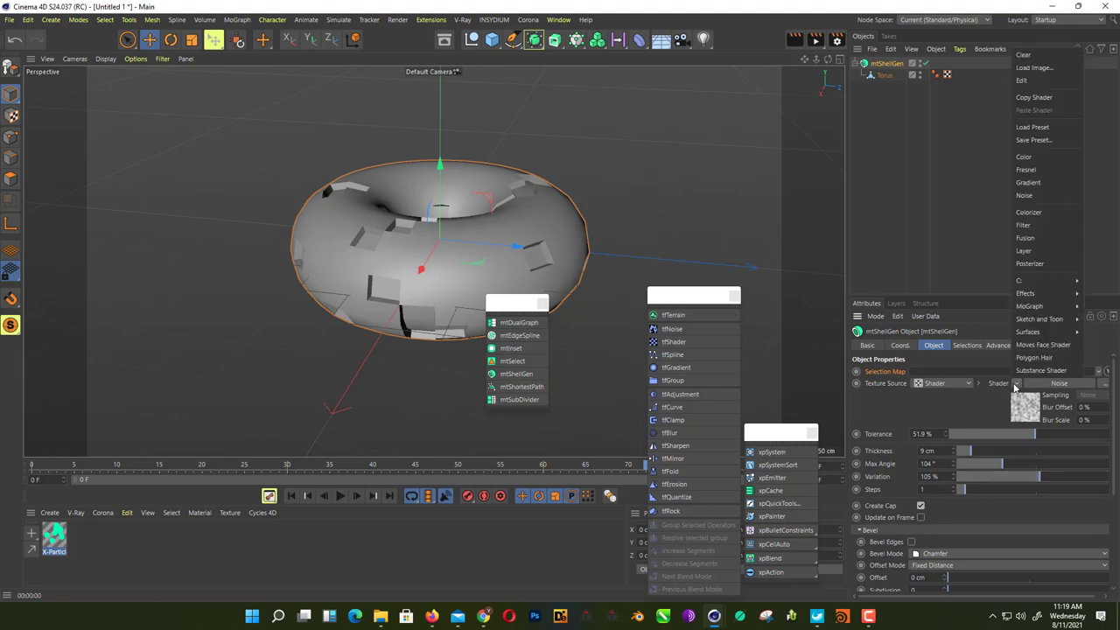
left_click(1015, 57)
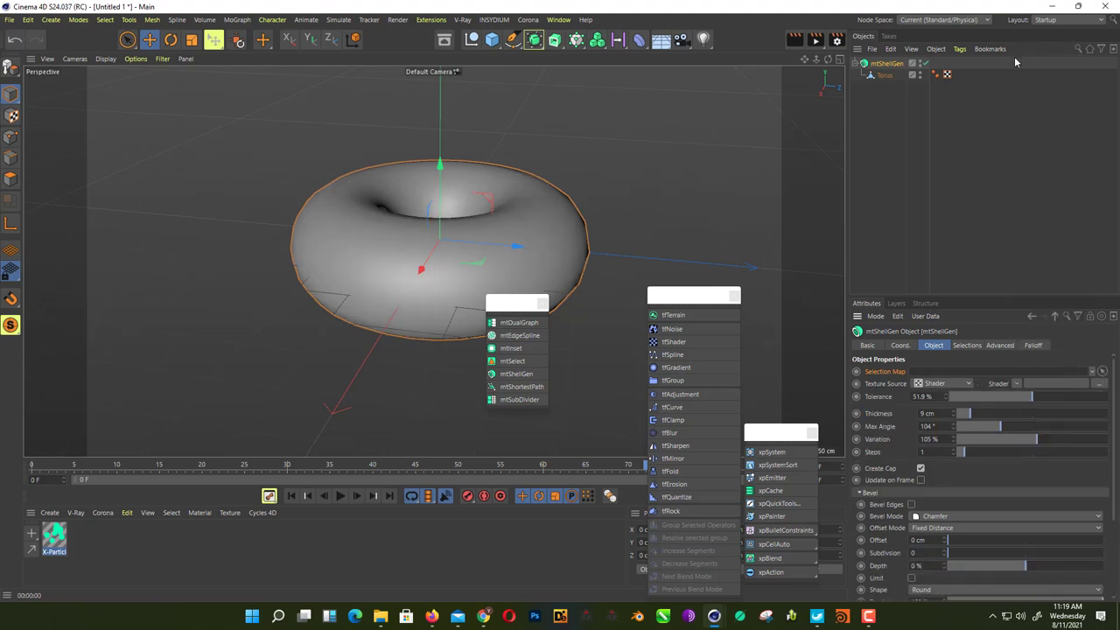
key("ctrl+z")
left_click(1042, 386)
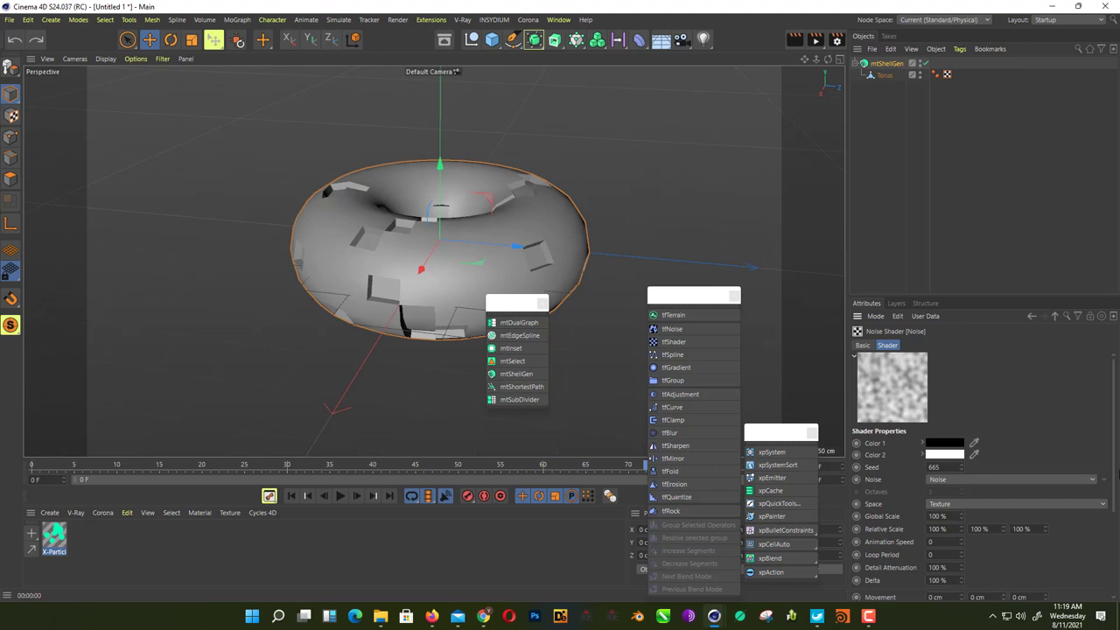
left_click(1101, 483)
left_click(1074, 478)
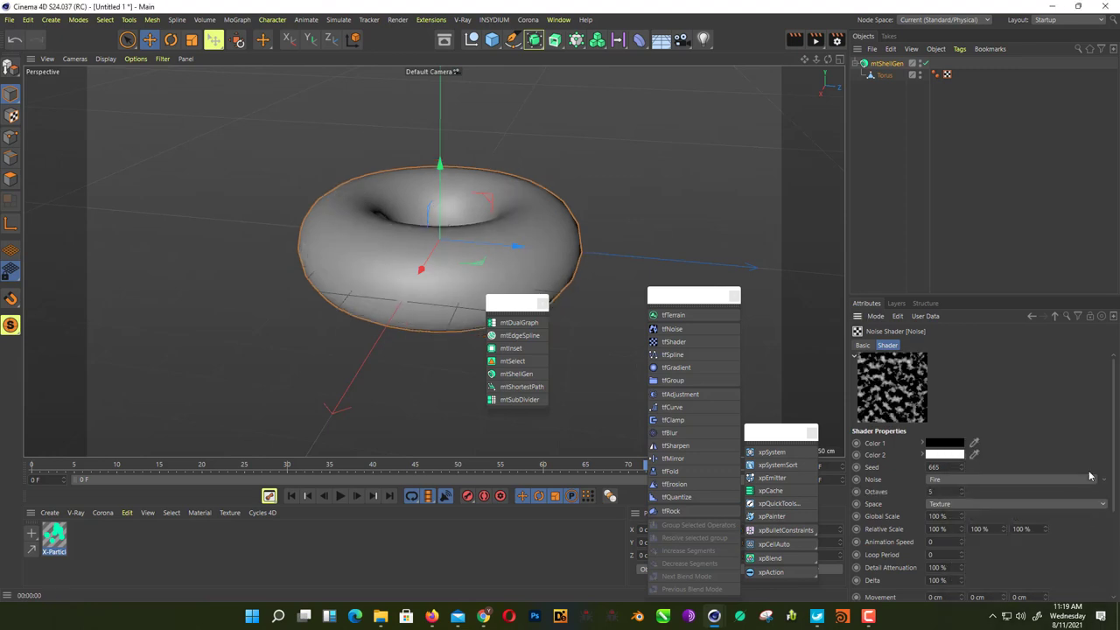
left_click(1105, 484)
left_click(1055, 510)
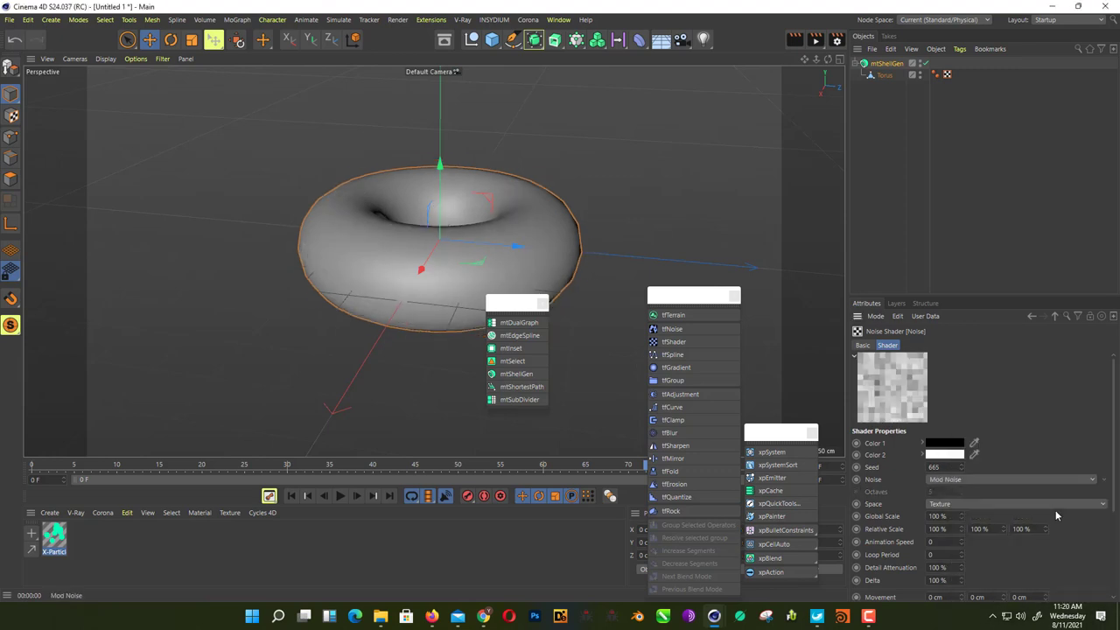
left_click(886, 64)
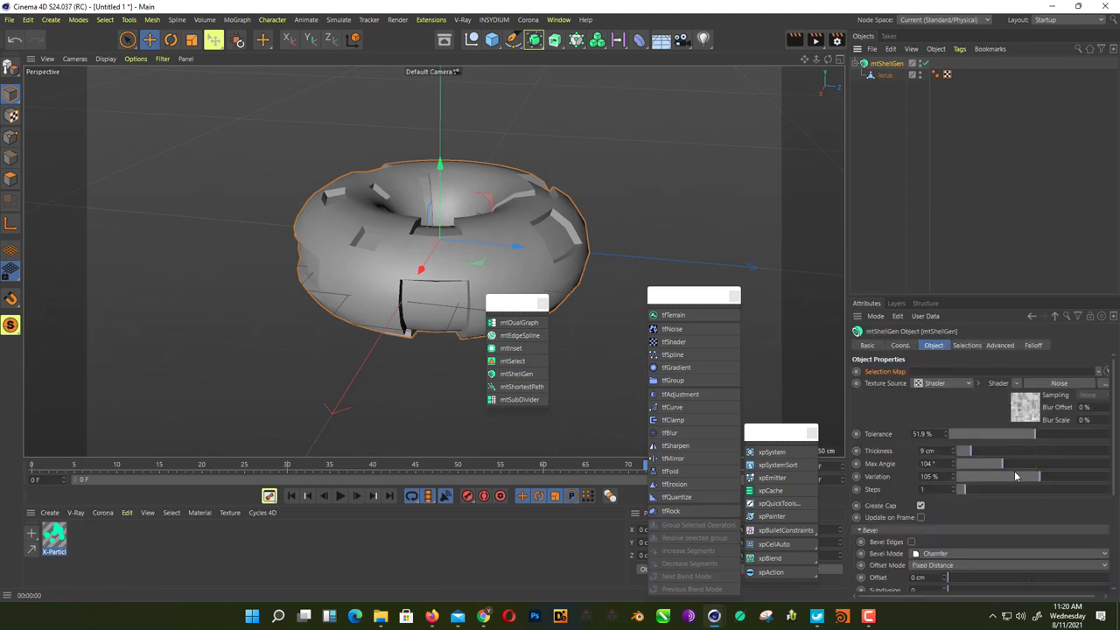
Lower variation, thicken panels to 25 cm, and enable Bevel Edges with 4 cm offset, 1 subdivision
left_click_drag(1015, 476, 1053, 490)
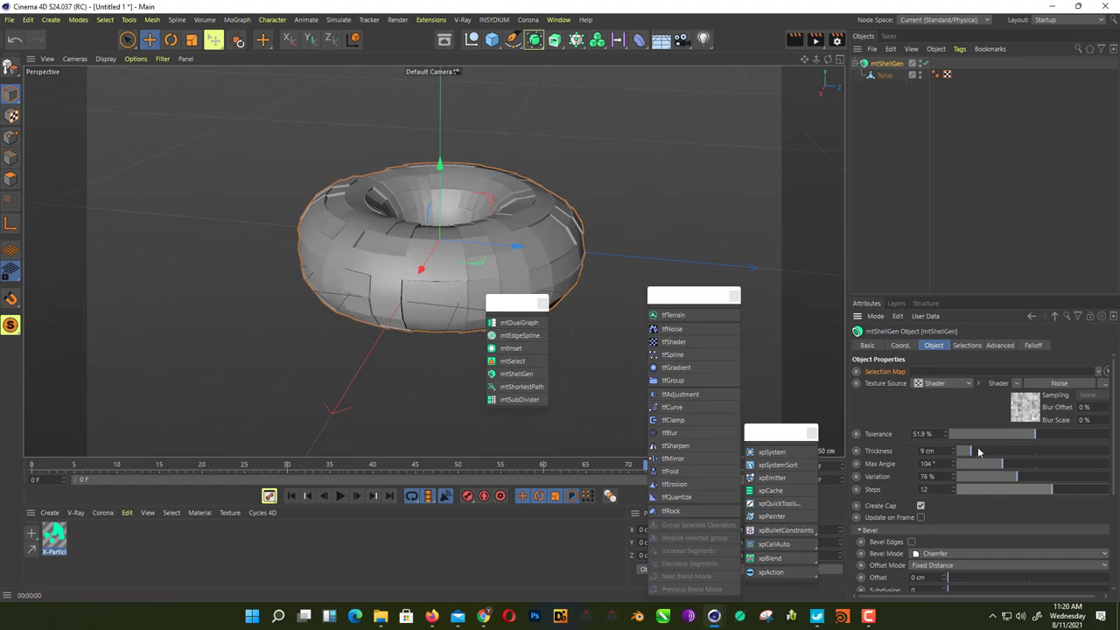
left_click_drag(986, 450, 1030, 434)
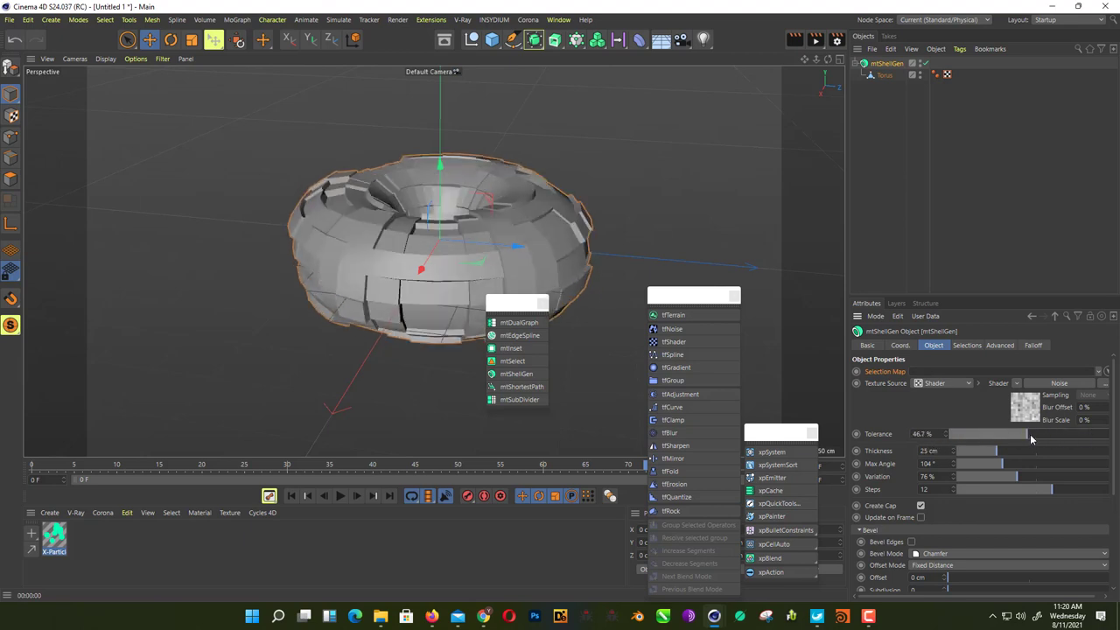
left_click(911, 542)
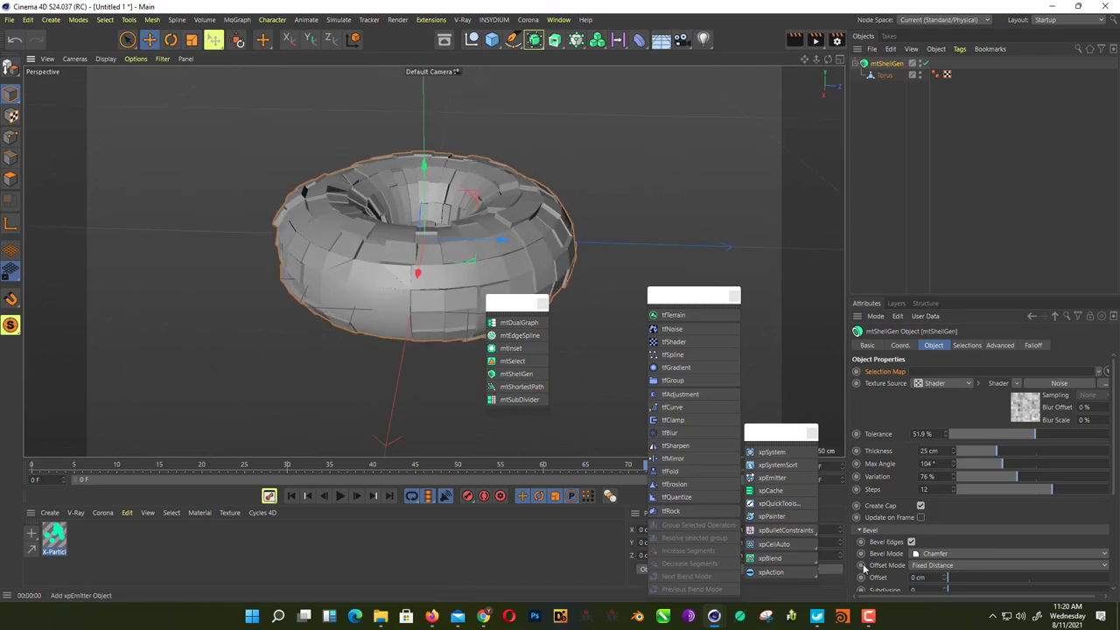
left_click_drag(978, 580, 946, 583)
scroll(866, 577, "down", 3)
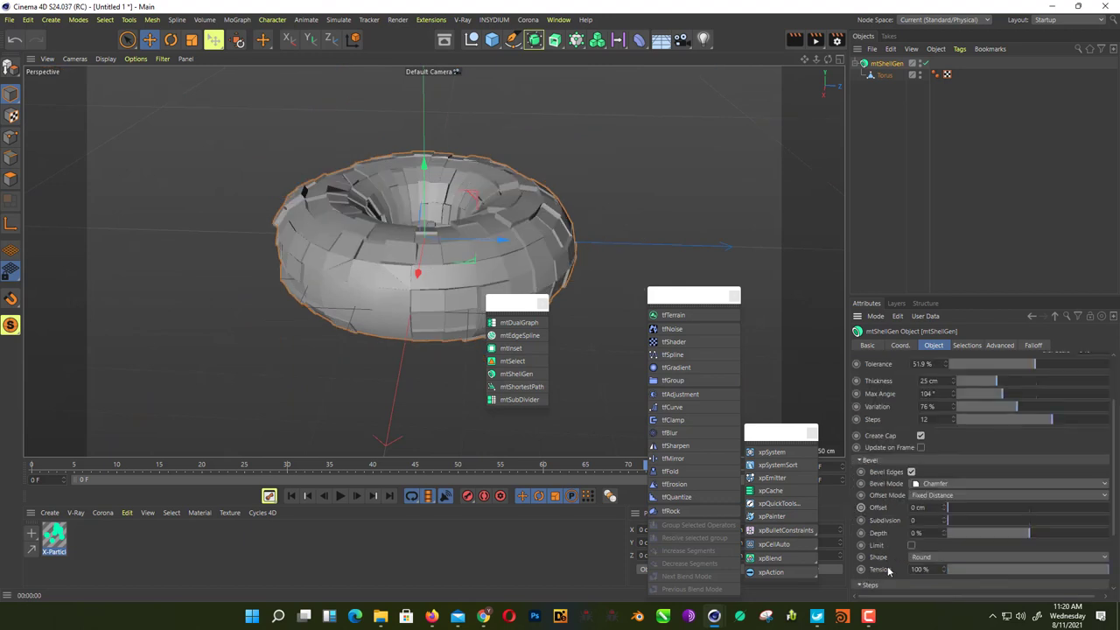
left_click(953, 521)
left_click(960, 509)
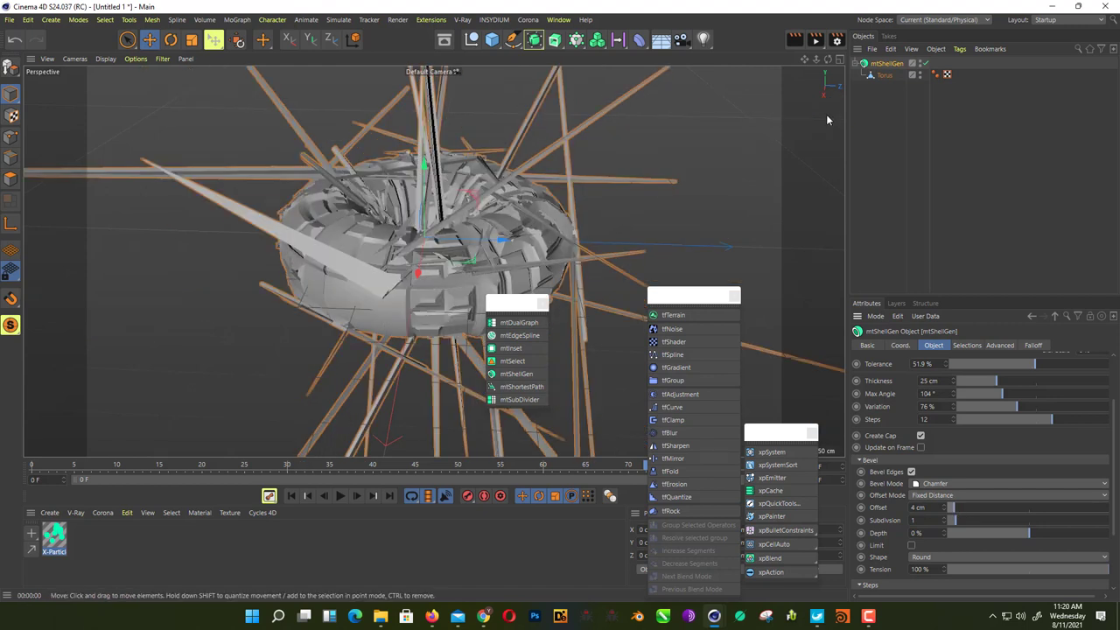
Delete mtShellGen, add an mtEdgeSpline and parent the Torus under it
left_click(888, 65)
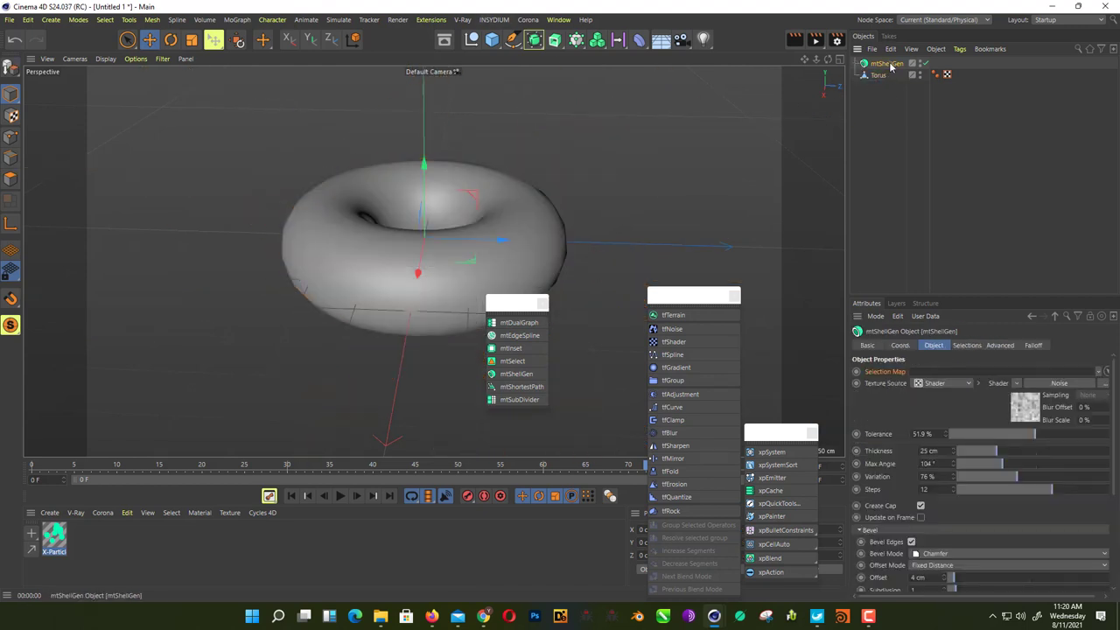
key("Delete")
left_click(882, 65)
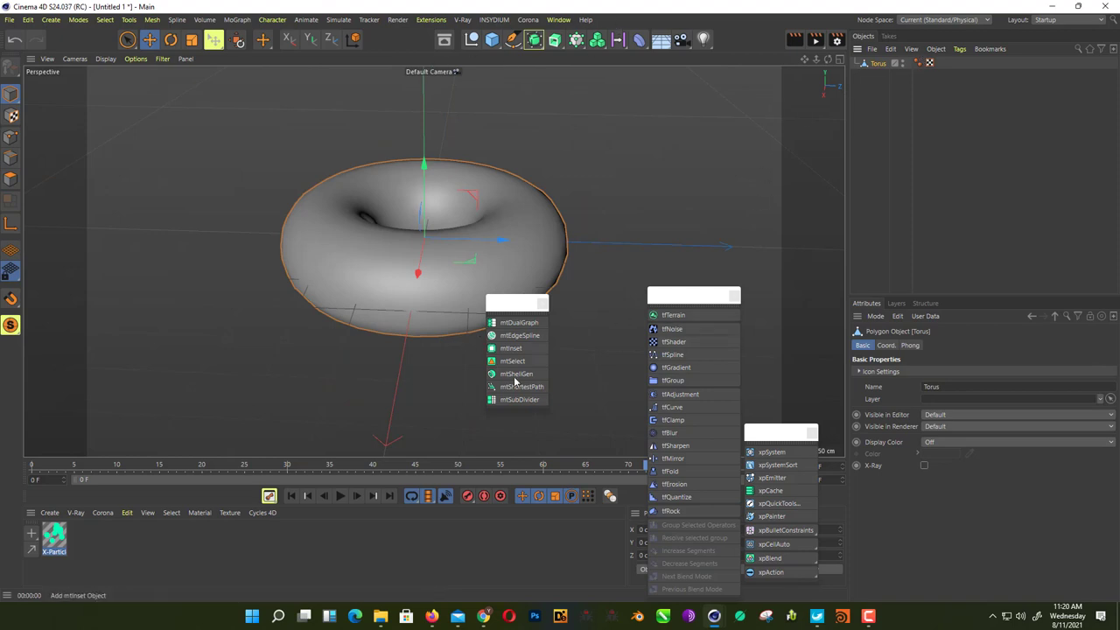
left_click_drag(506, 309, 621, 181)
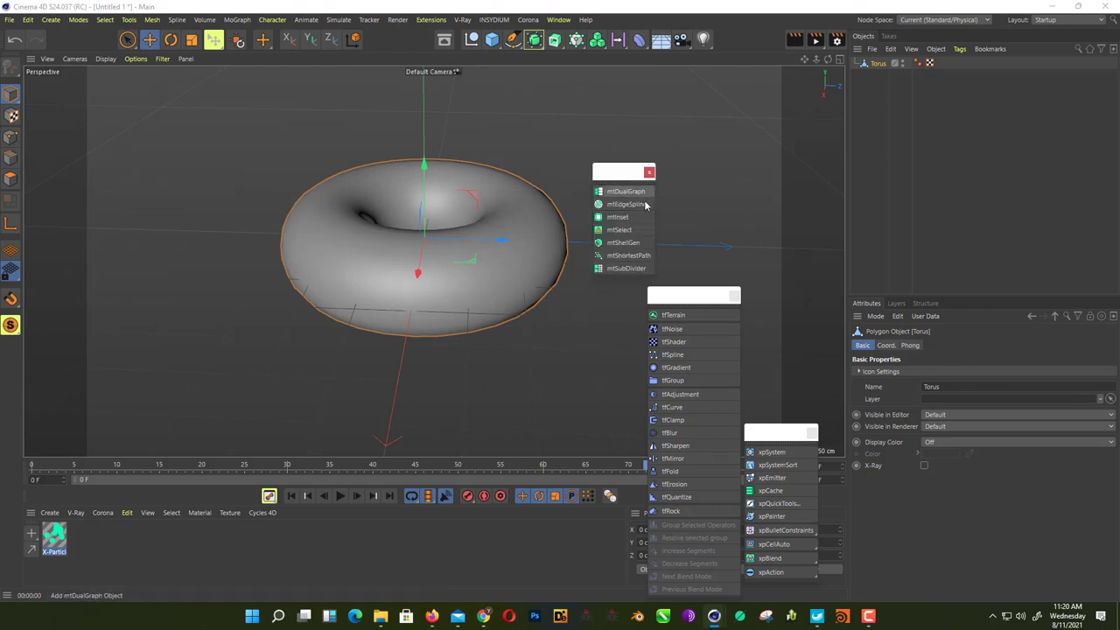
left_click(647, 204)
left_click_drag(877, 75, 898, 67)
left_click(888, 64)
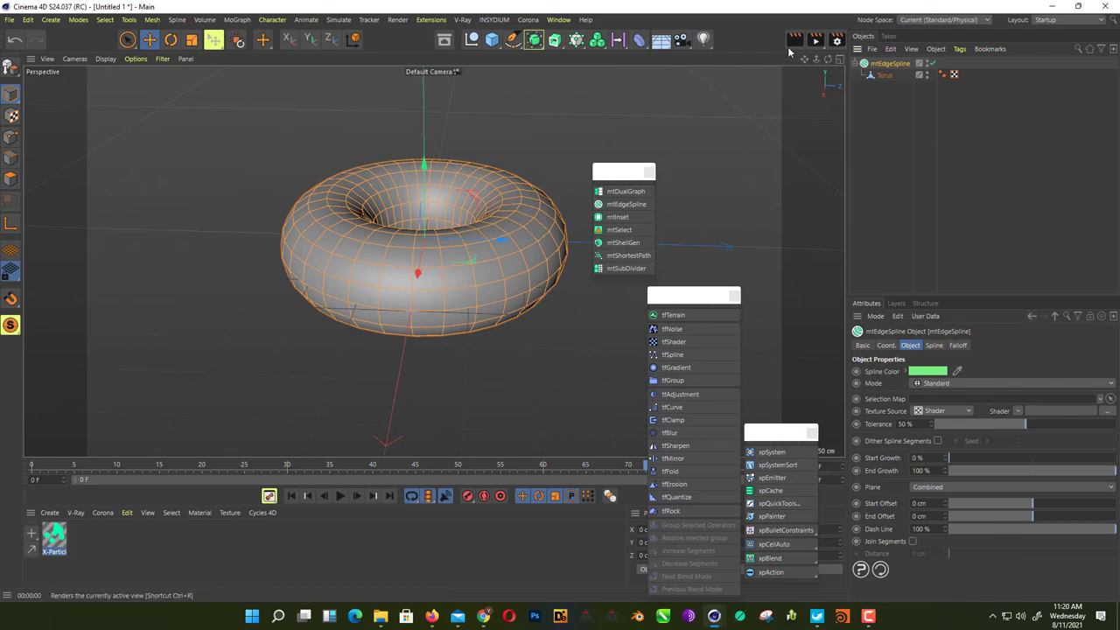
Render a closer view of the torus and set the Texture Source to a Color shader
key("ctrl+r")
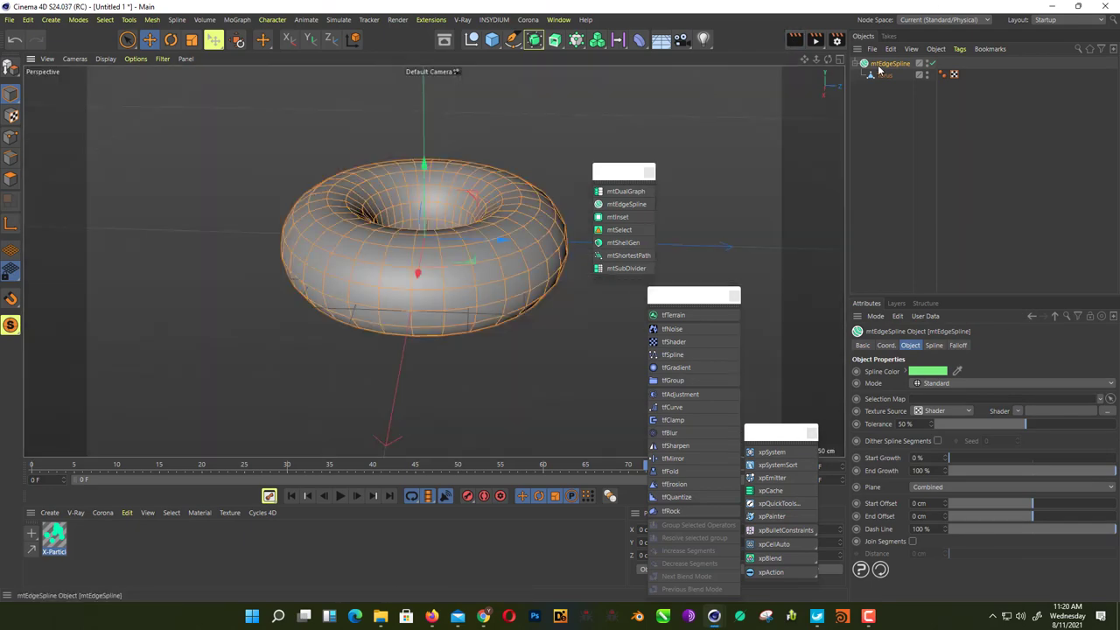
left_click_drag(500, 205, 524, 217, "alt")
scroll(522, 258, "up", 3)
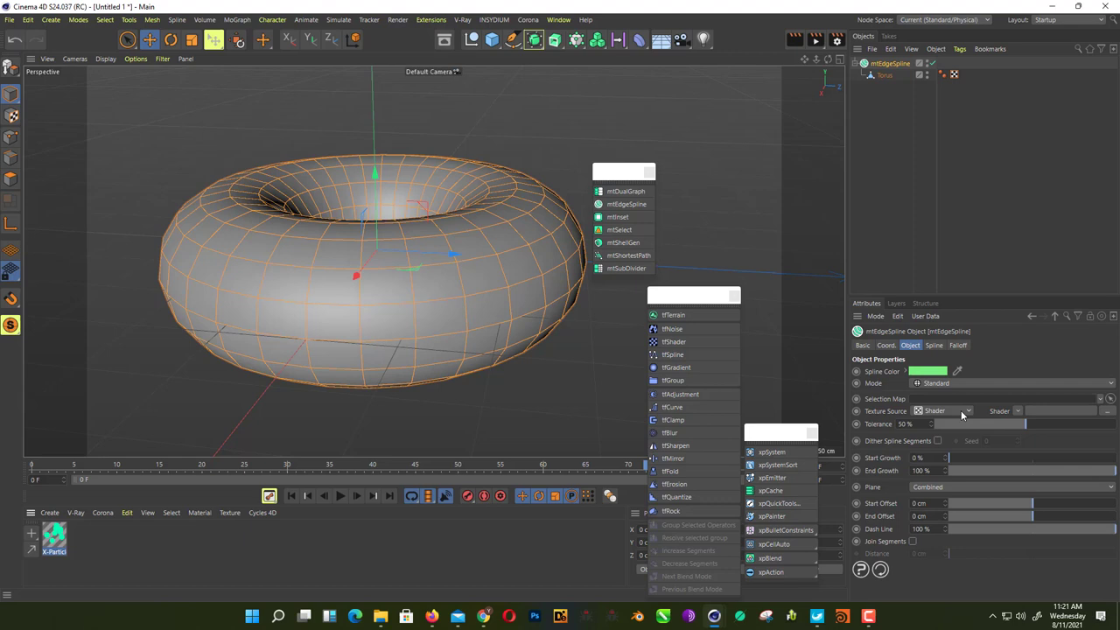
left_click(1019, 410)
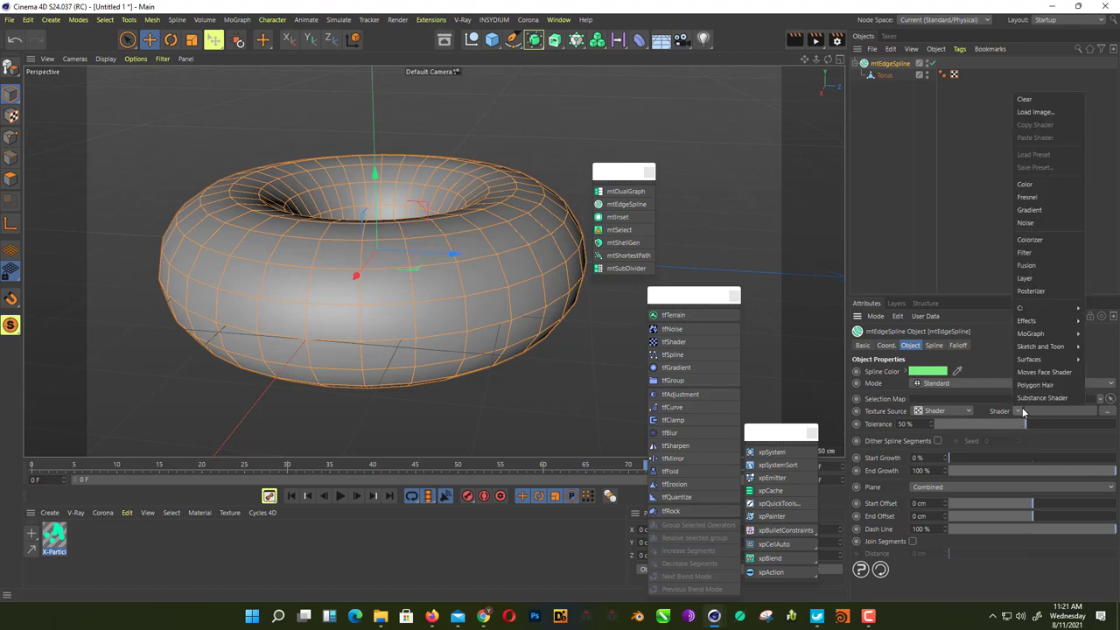
left_click(1061, 186)
left_click(794, 39)
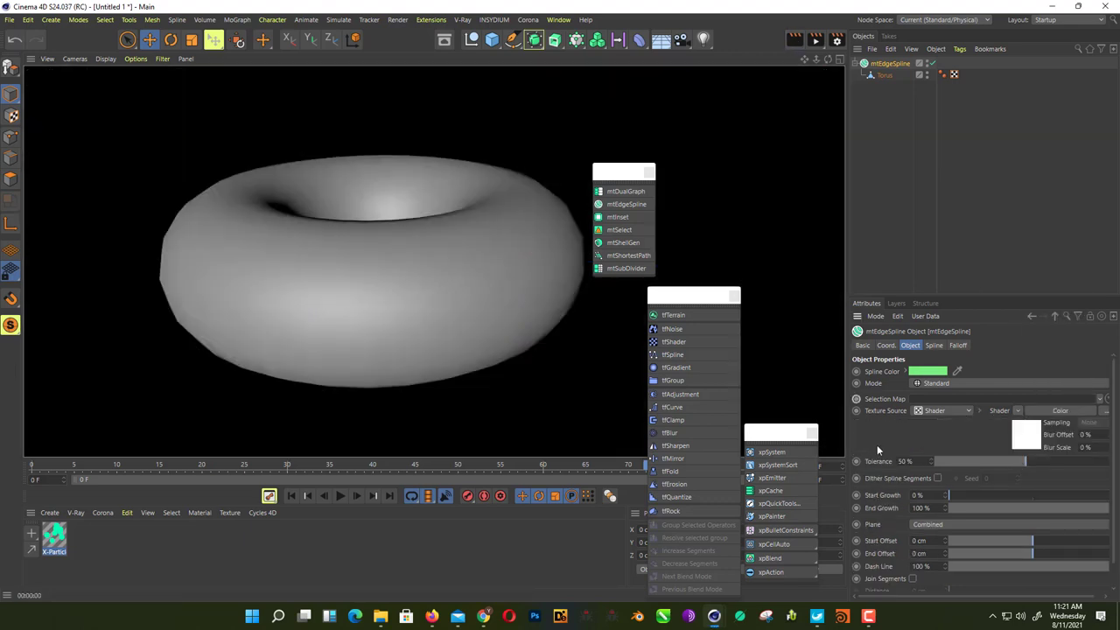
Adjust the edge spline tolerance and start/end growth, setting Start Offset to 31.4 cm
left_click_drag(948, 464, 1021, 461)
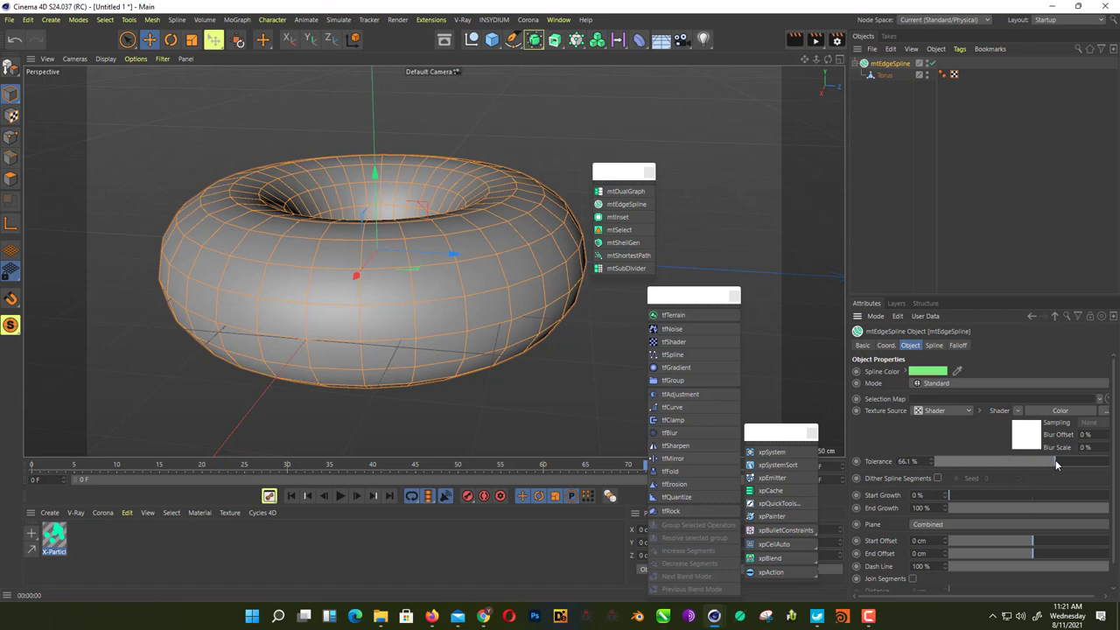
left_click_drag(981, 500, 868, 510)
left_click_drag(1021, 514, 1107, 508)
left_click_drag(989, 540, 1059, 541)
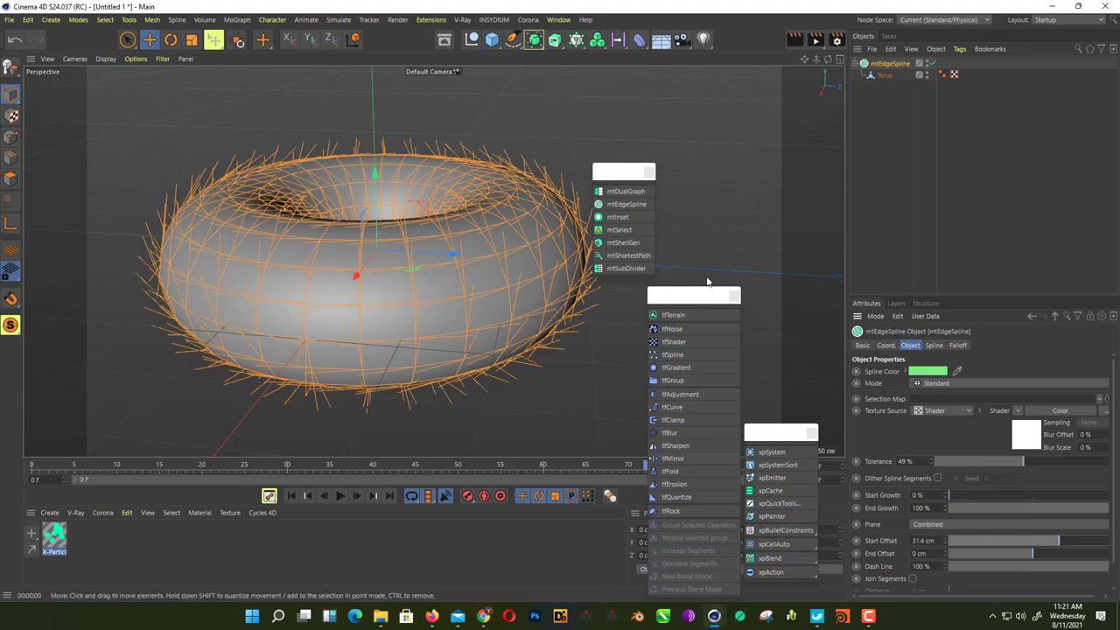
left_click(884, 74, "shift")
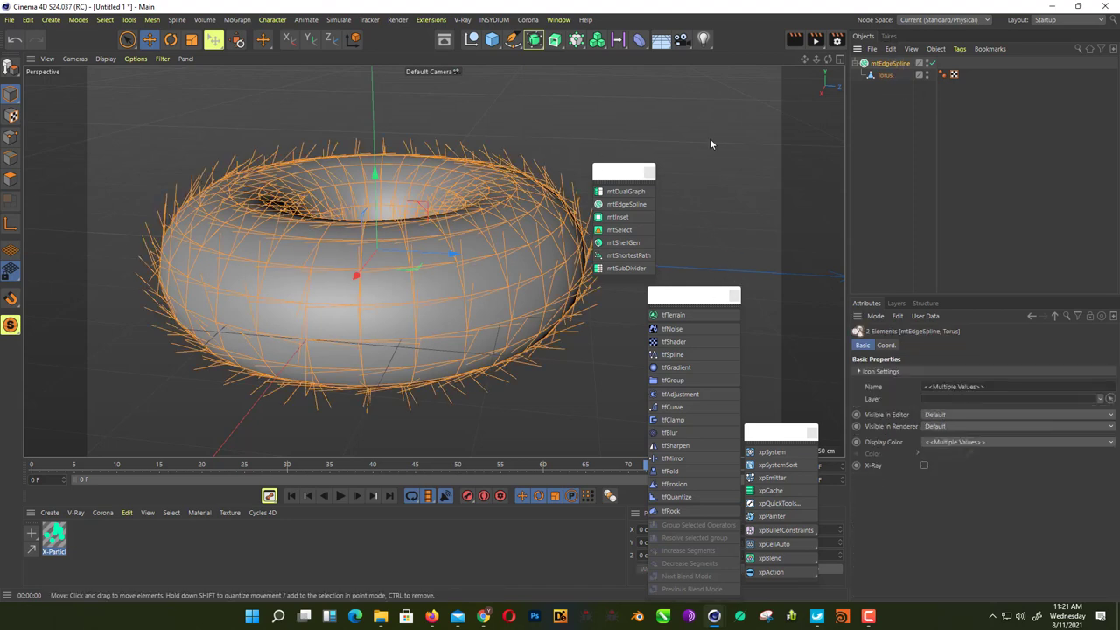
Delete the torus and edge spline, and close the MeshTools and X-Particles palettes
key("Delete")
left_click(650, 172)
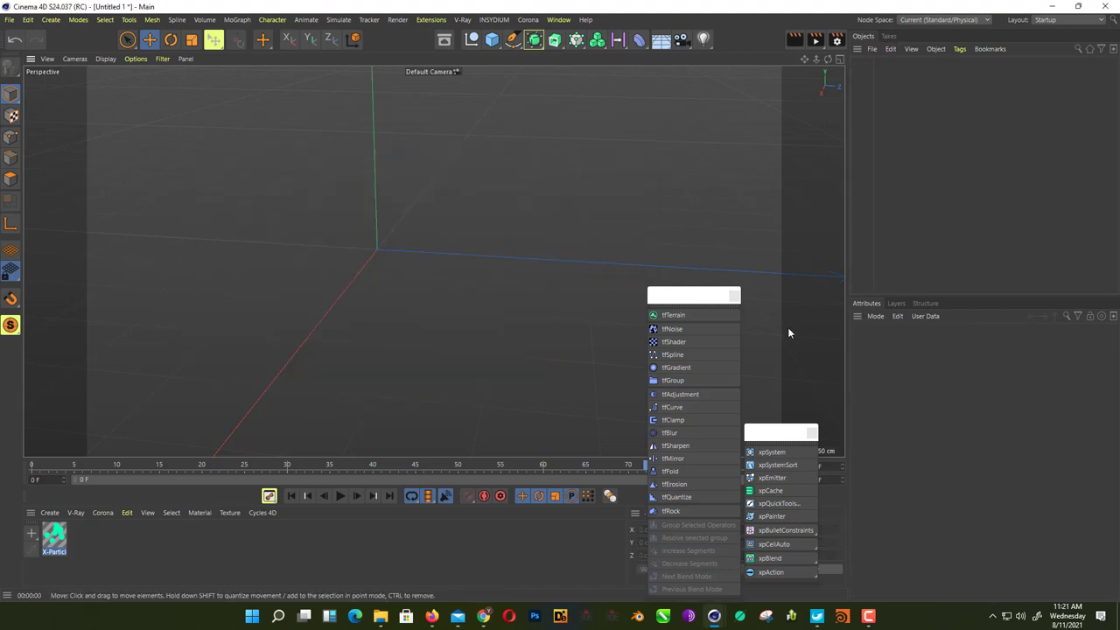
left_click(812, 434)
left_click_drag(691, 294, 769, 85)
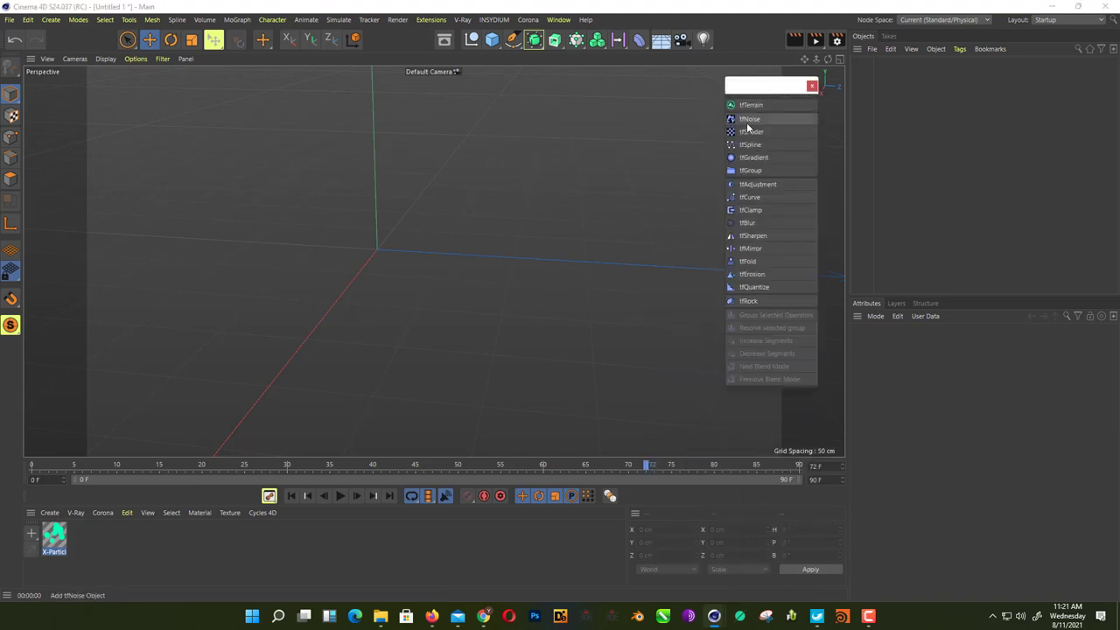
Add a tfTerrain and raise its tfNoise Gain to 50.3 cm, then select tfTerrain
left_click(750, 105)
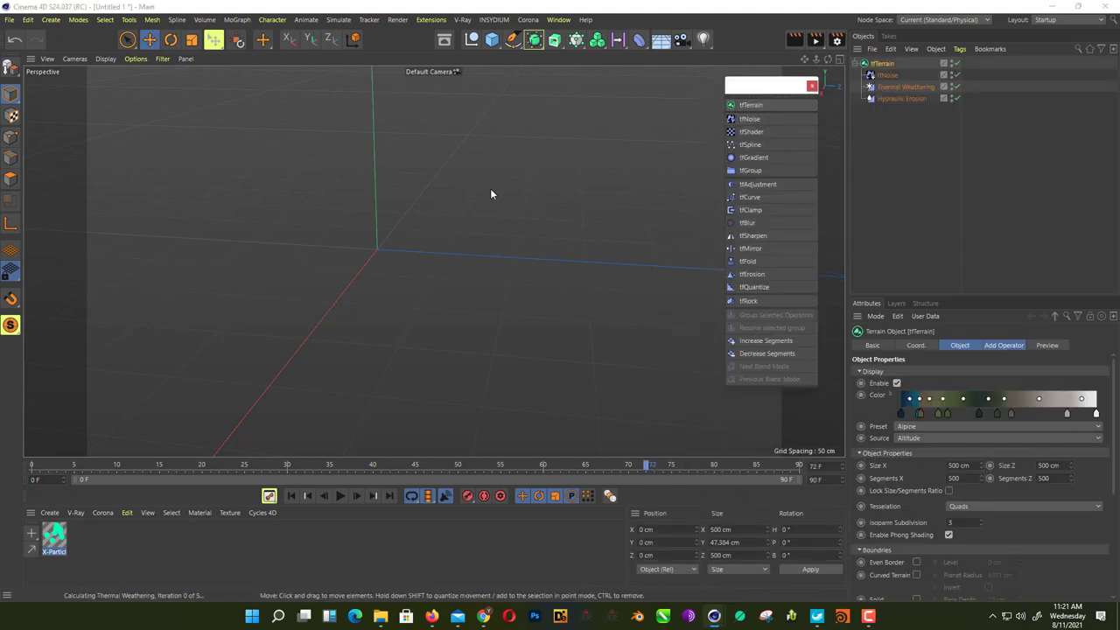
scroll(367, 223, "up", 5)
left_click_drag(368, 223, 403, 228, "alt")
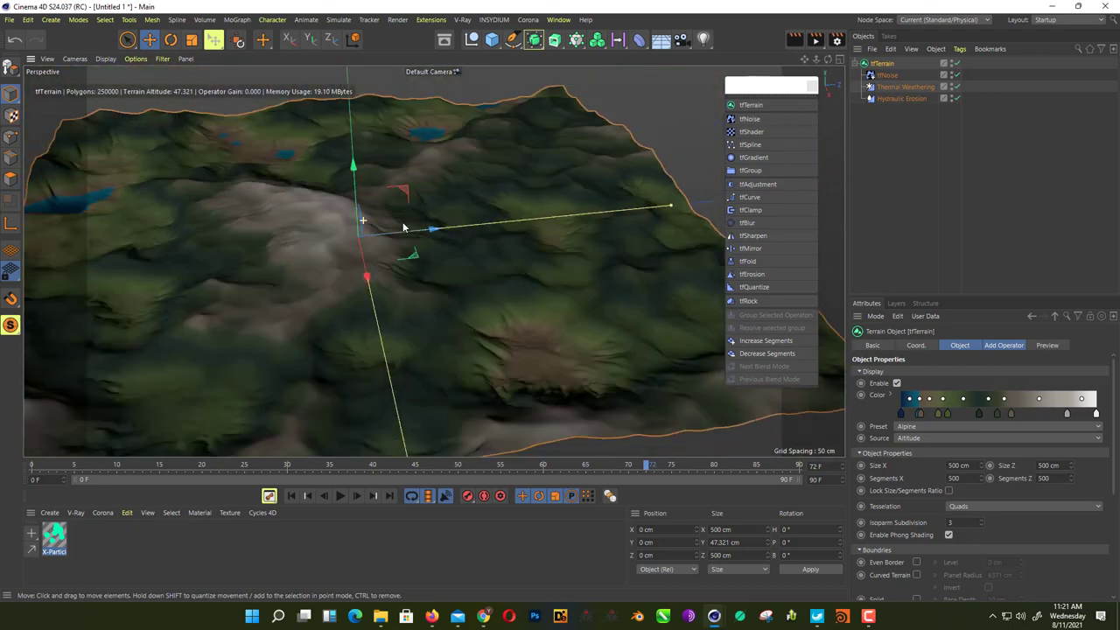
scroll(393, 252, "up", 2)
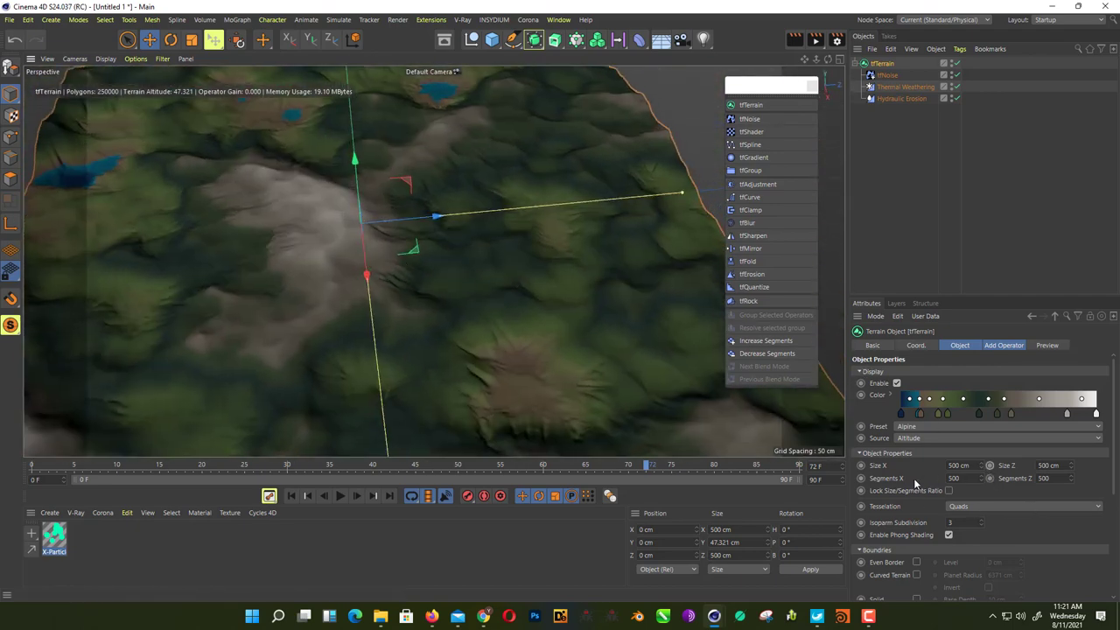
left_click(887, 76)
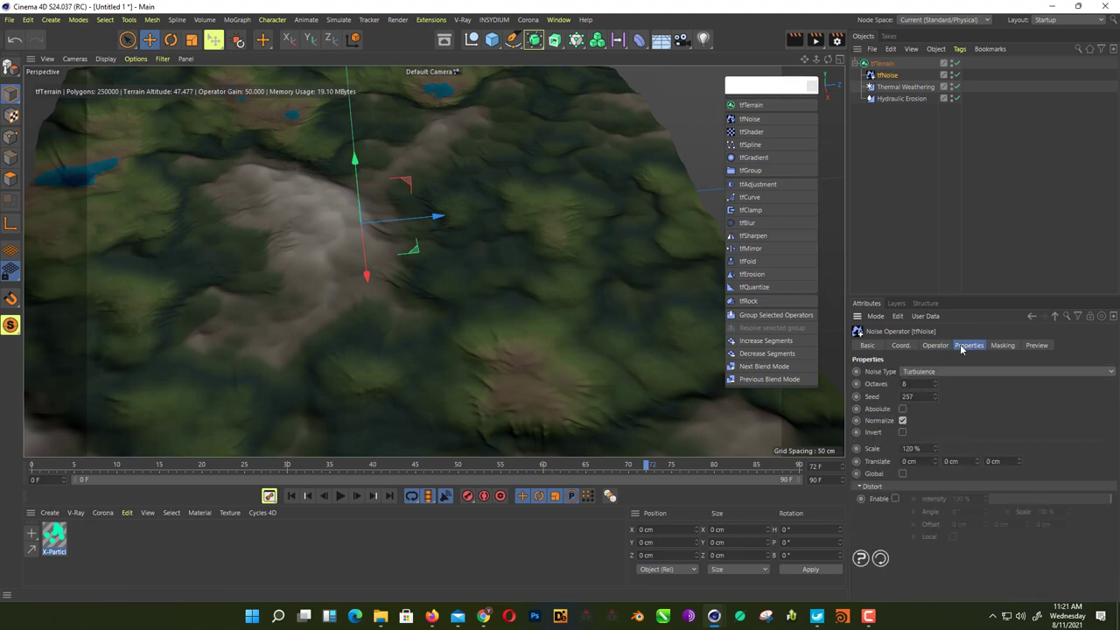
left_click(932, 346)
left_click_drag(921, 401, 920, 398)
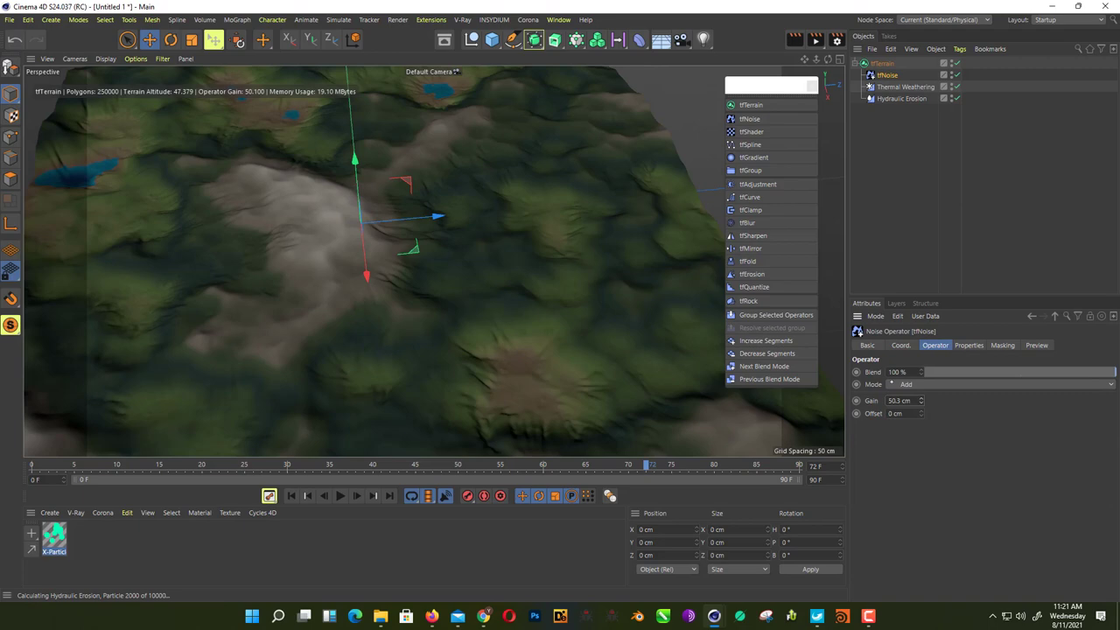
left_click_drag(625, 370, 546, 290, "alt")
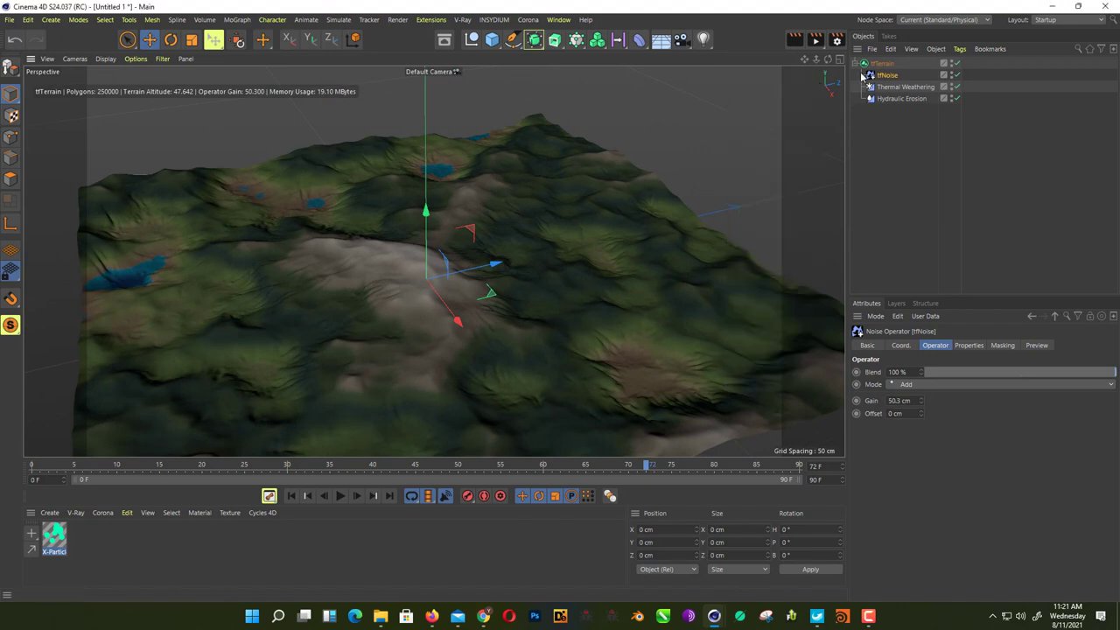
left_click(888, 63)
Delete the terrain, tear off the Cycles 4D tools as a palette, and add a Torus
key("Delete")
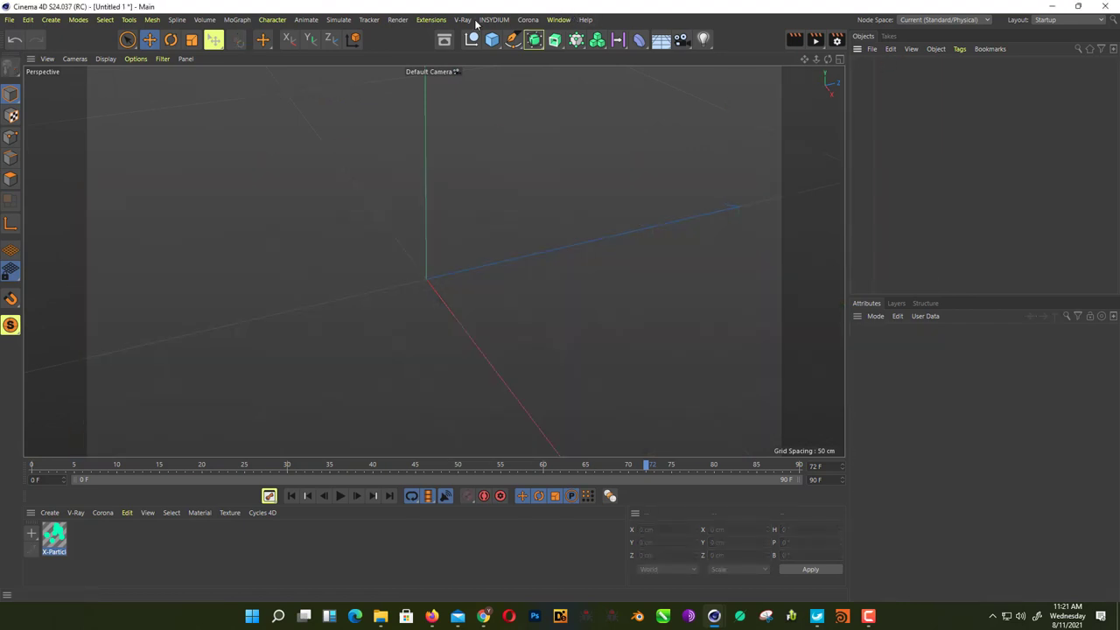
left_click(481, 20)
mouse_move(553, 94)
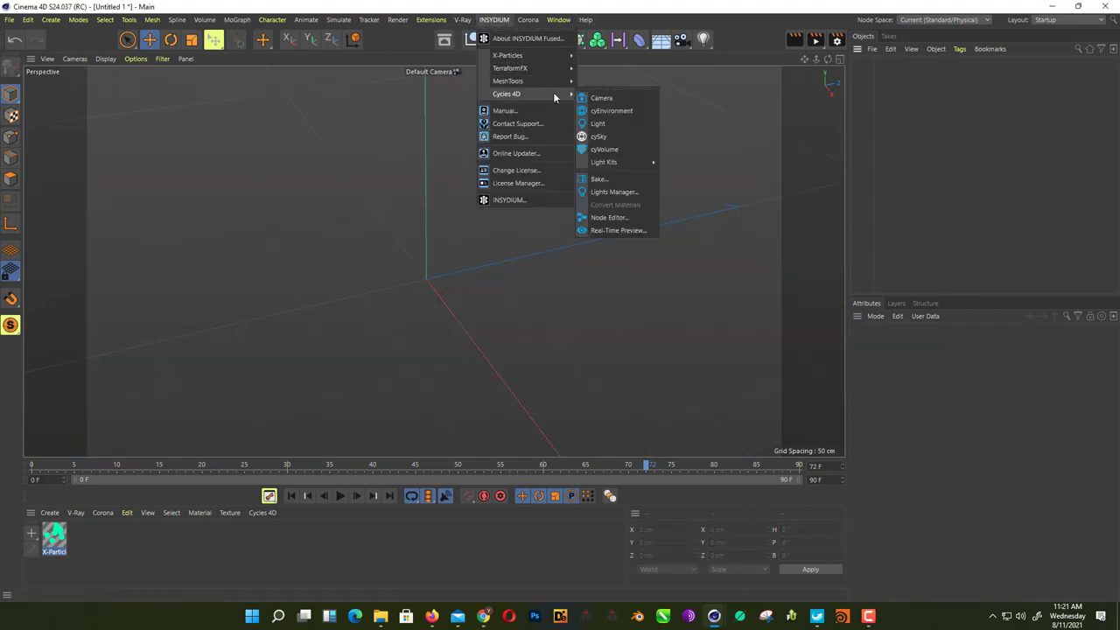
left_click(620, 87)
left_click_drag(1099, 223, 780, 270)
left_click(483, 42)
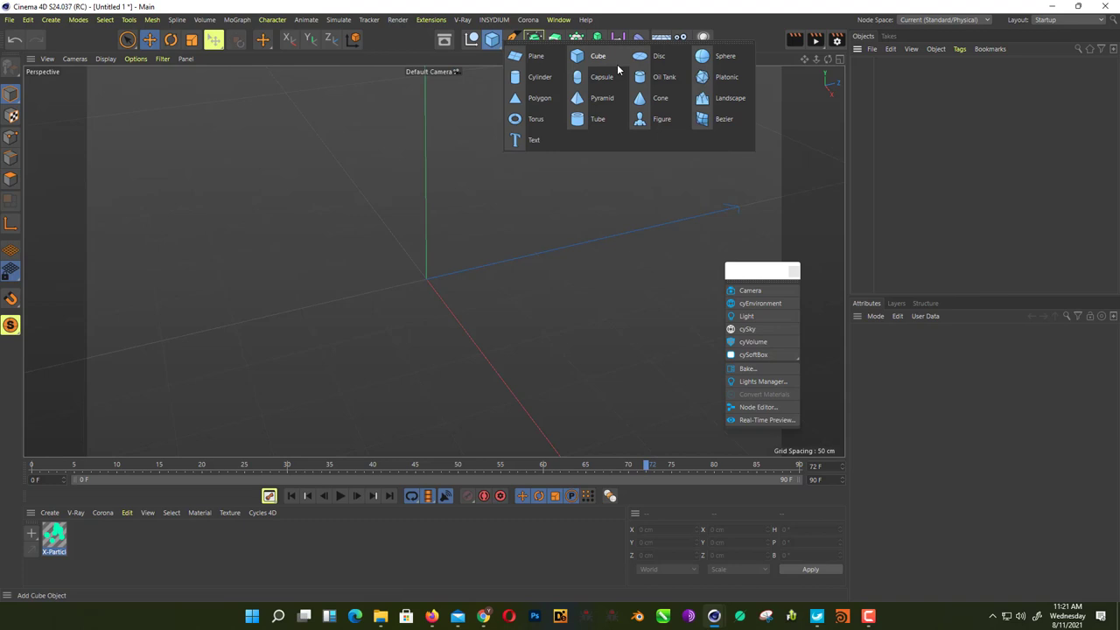
left_click(527, 86)
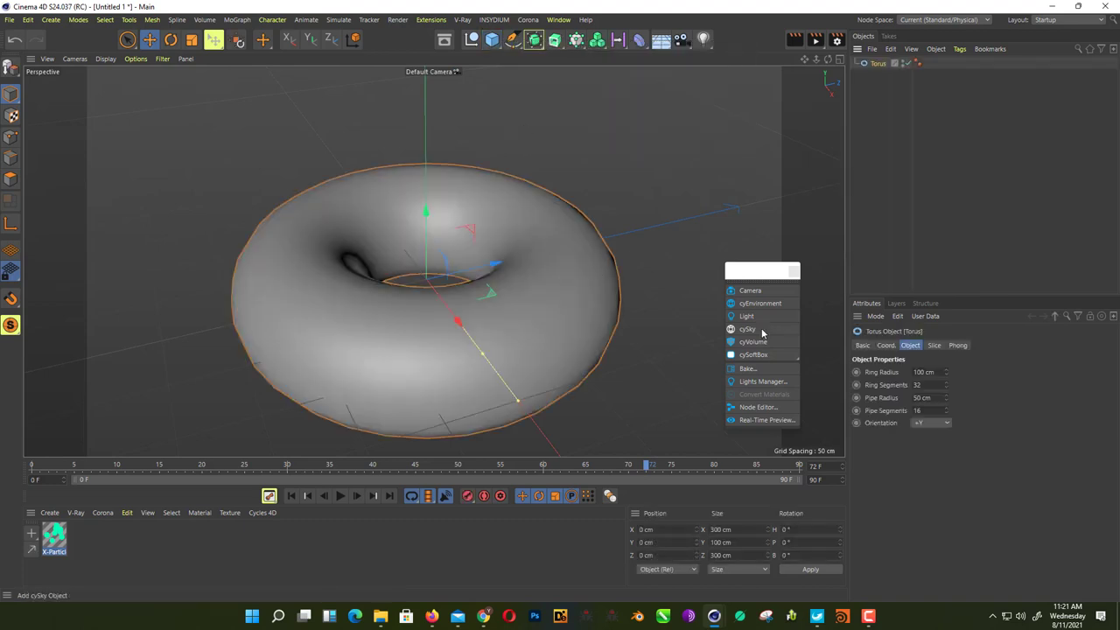
Start the Cycles 4D Real-Time Preview render and add a cySky to light the scene
left_click(770, 420)
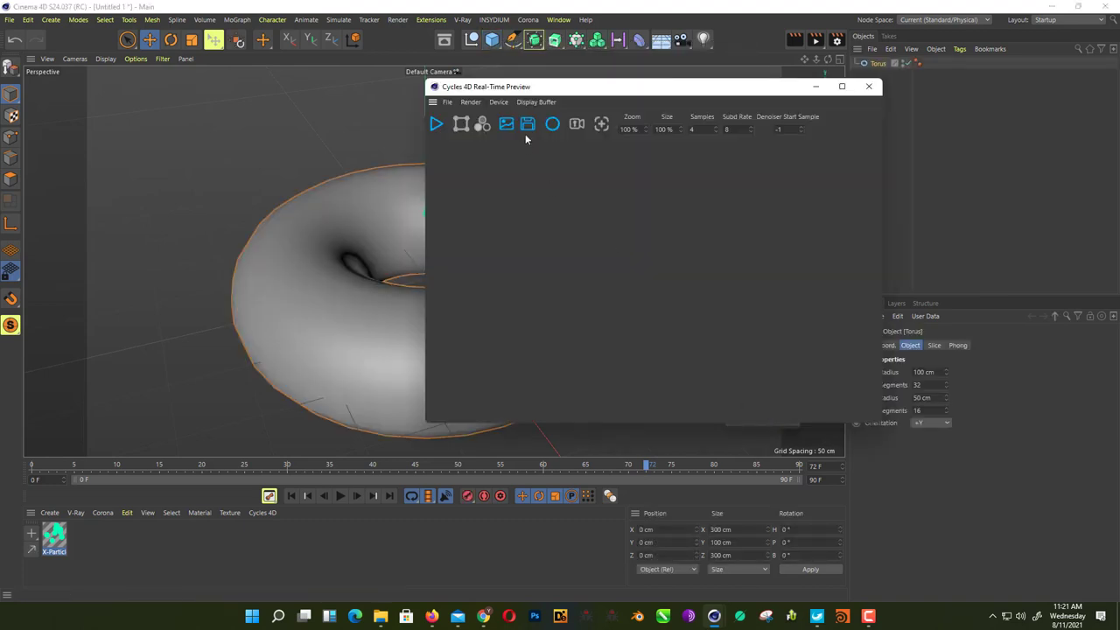
left_click(435, 124)
left_click_drag(485, 86, 865, 199)
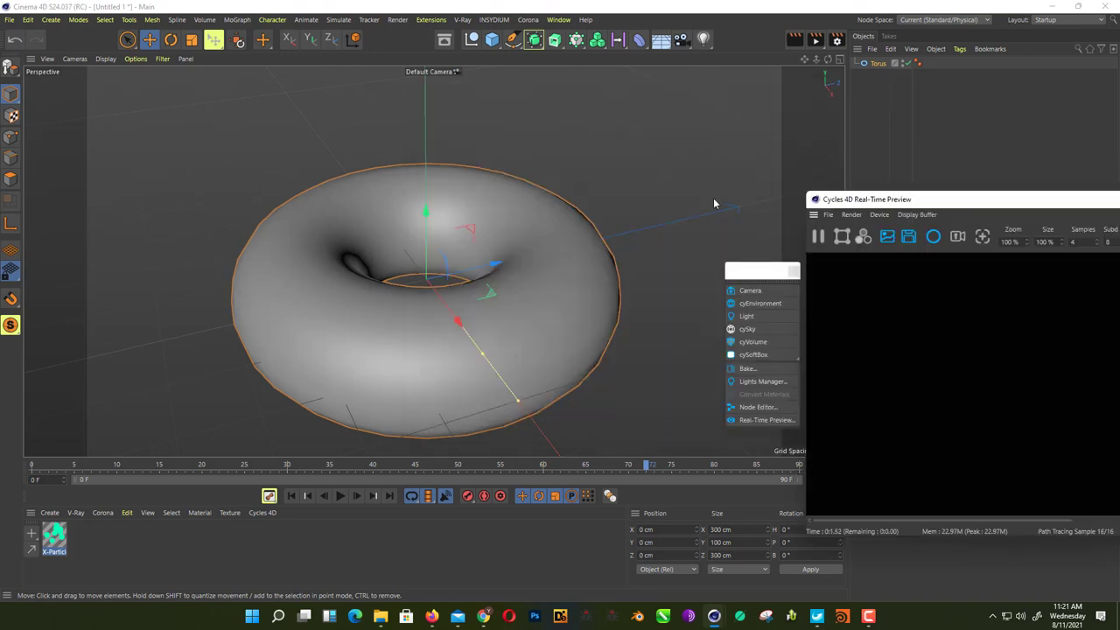
left_click_drag(766, 273, 708, 212)
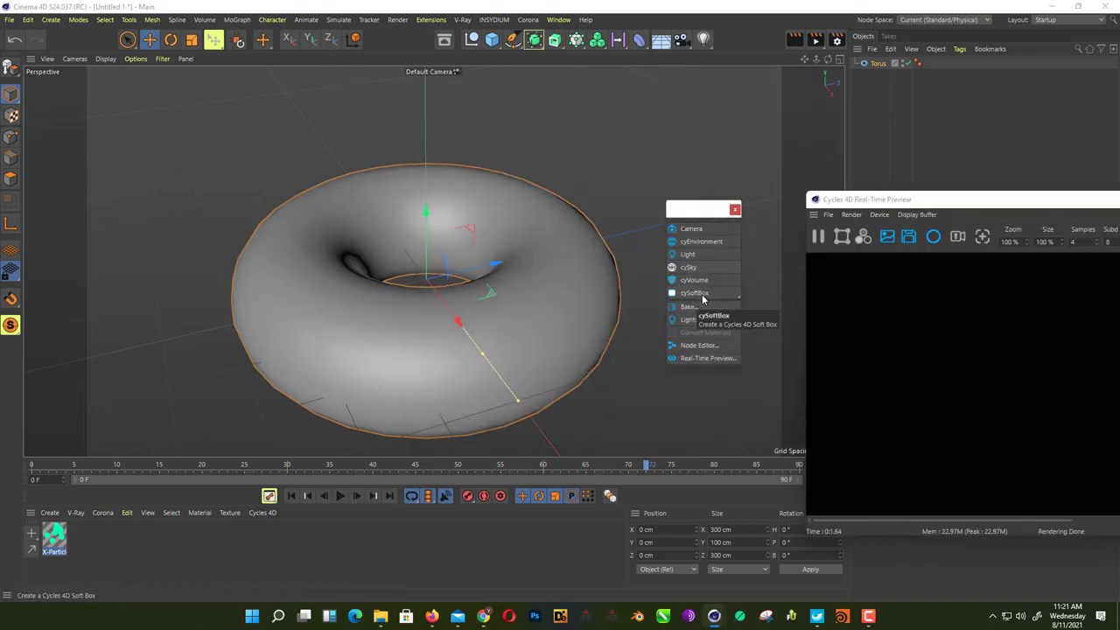
left_click(689, 267)
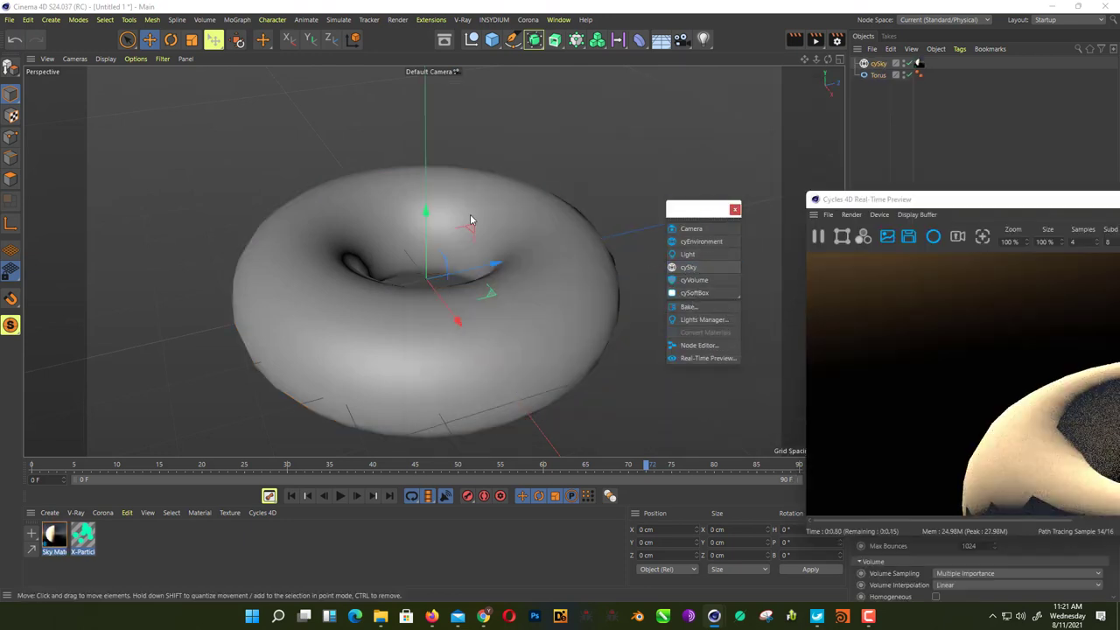
left_click_drag(471, 220, 520, 240, "alt")
Orbit around the torus to a higher view and frame it
left_click_drag(875, 199, 685, 142)
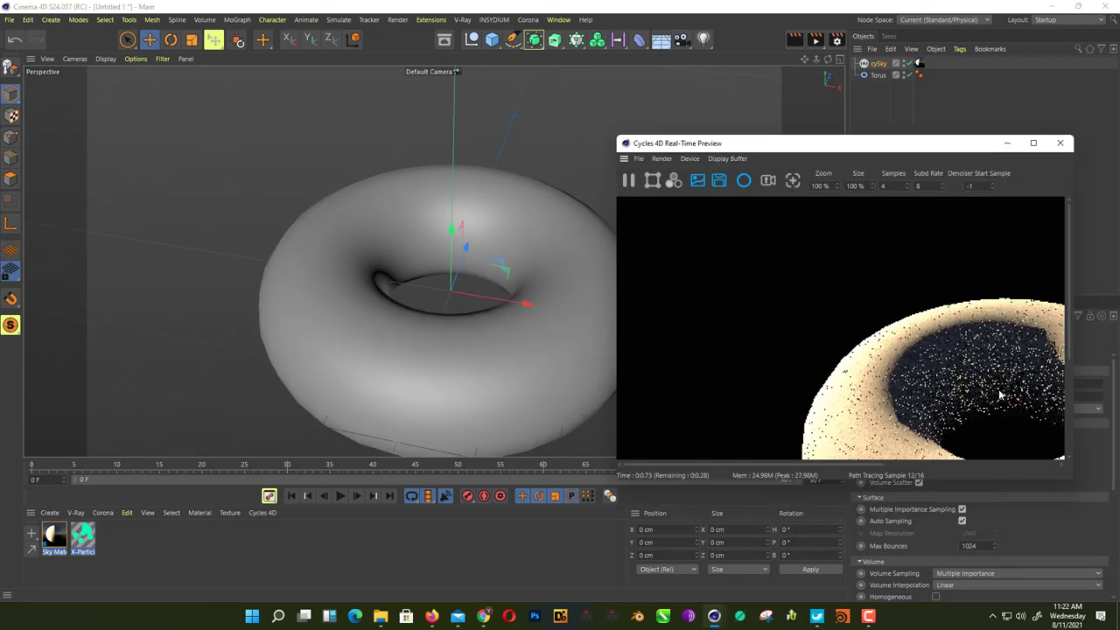
left_click_drag(1000, 396, 957, 354, "alt")
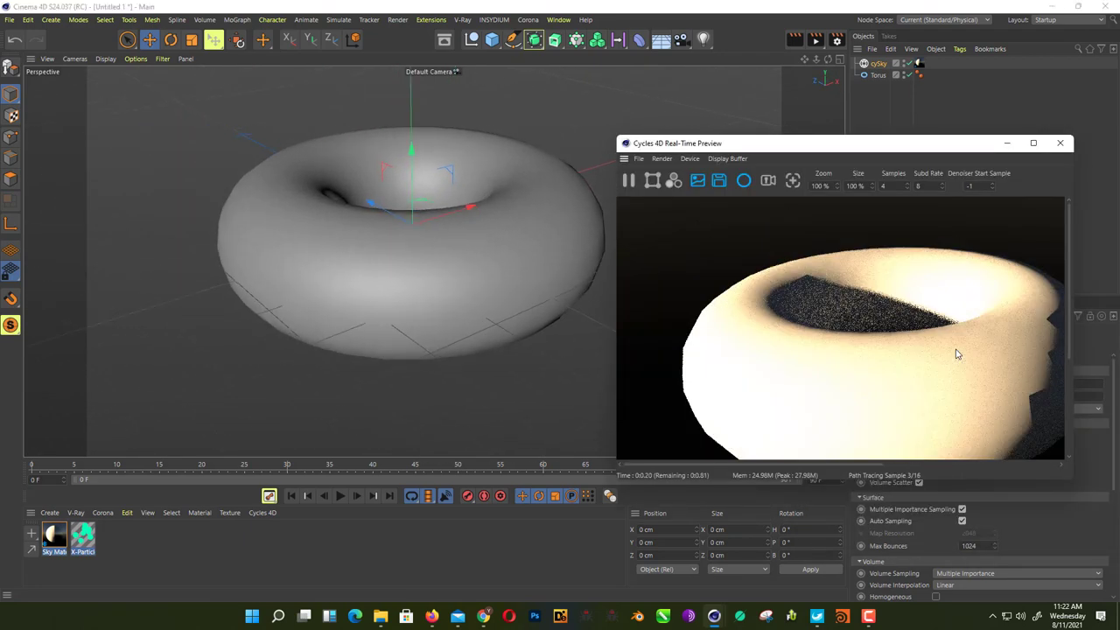
left_click_drag(554, 306, 421, 283, "alt")
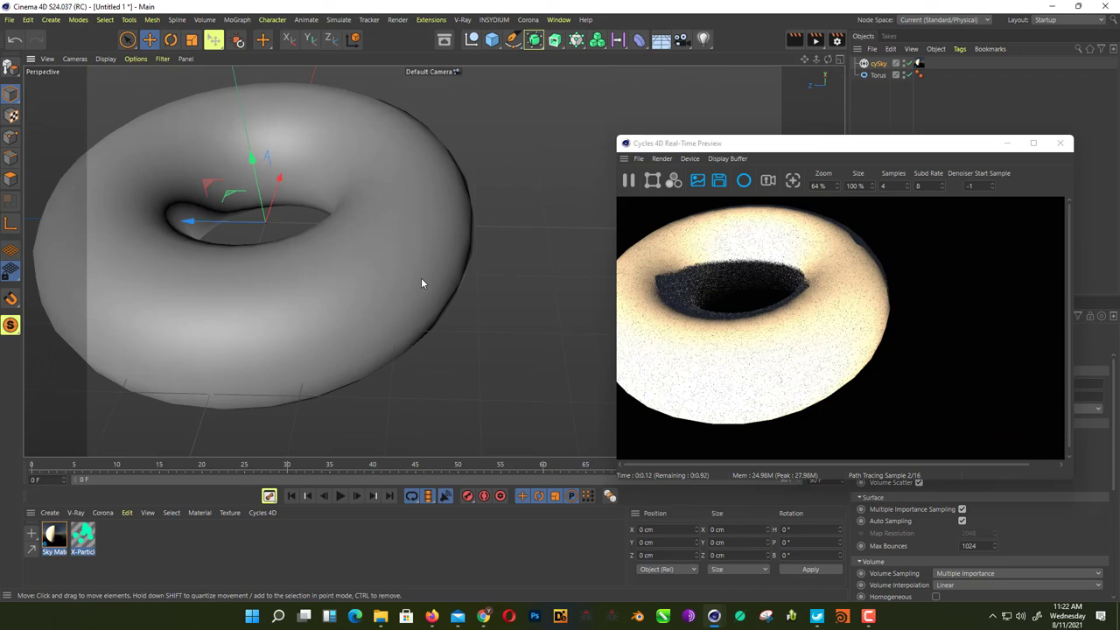
key("h")
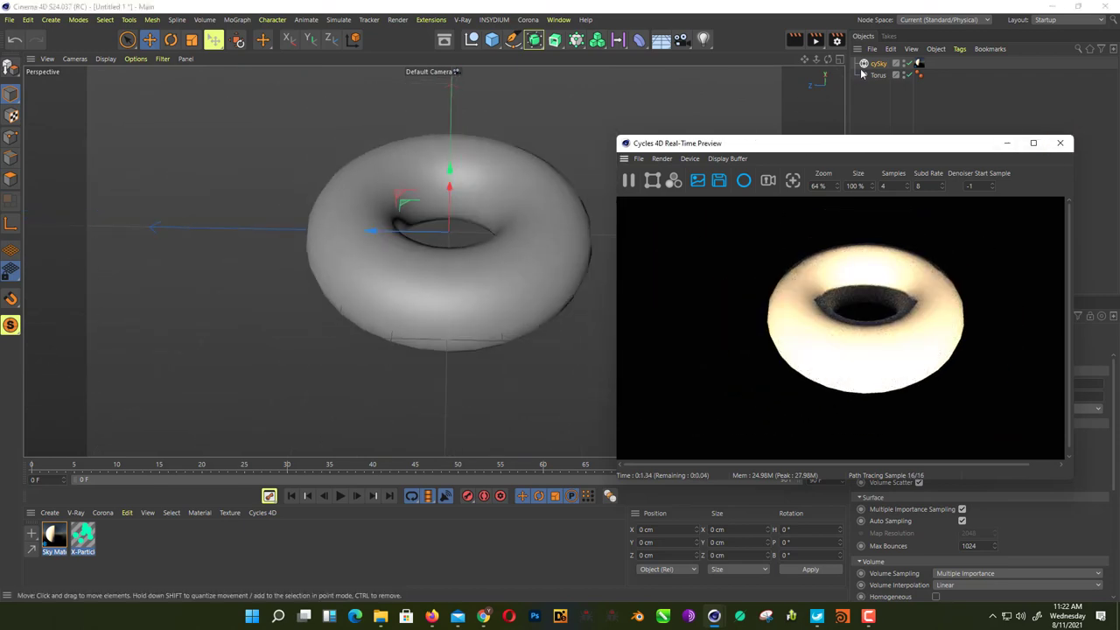
Close the Real-Time Preview, quit Cinema 4D without saving, and switch to the browser
left_click(1063, 143)
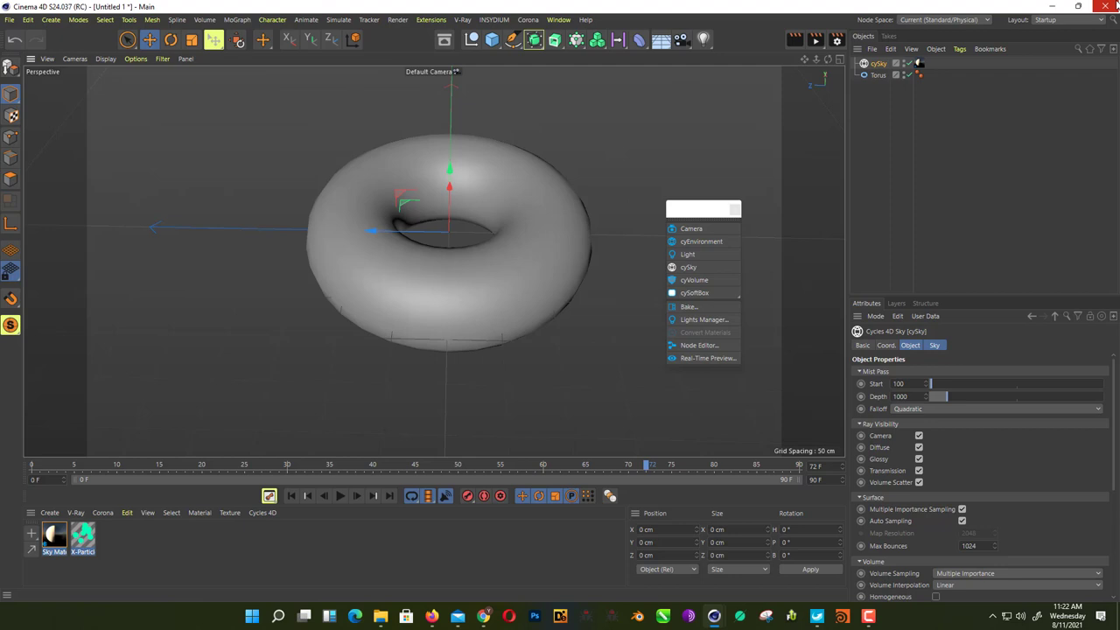
left_click(1115, 5)
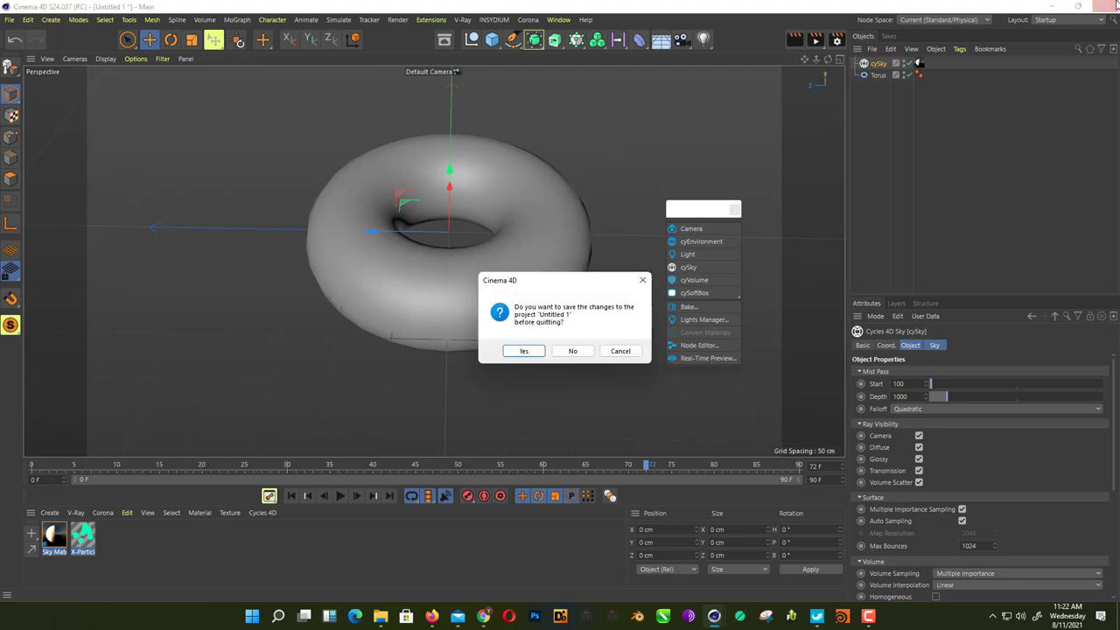
left_click(573, 351)
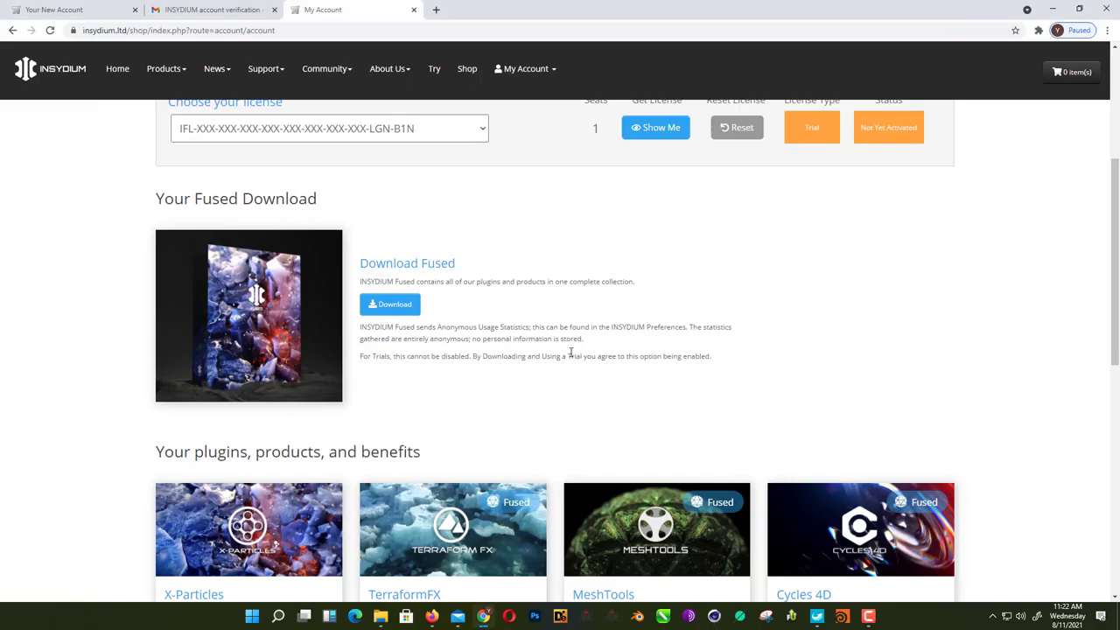
left_click(871, 617)
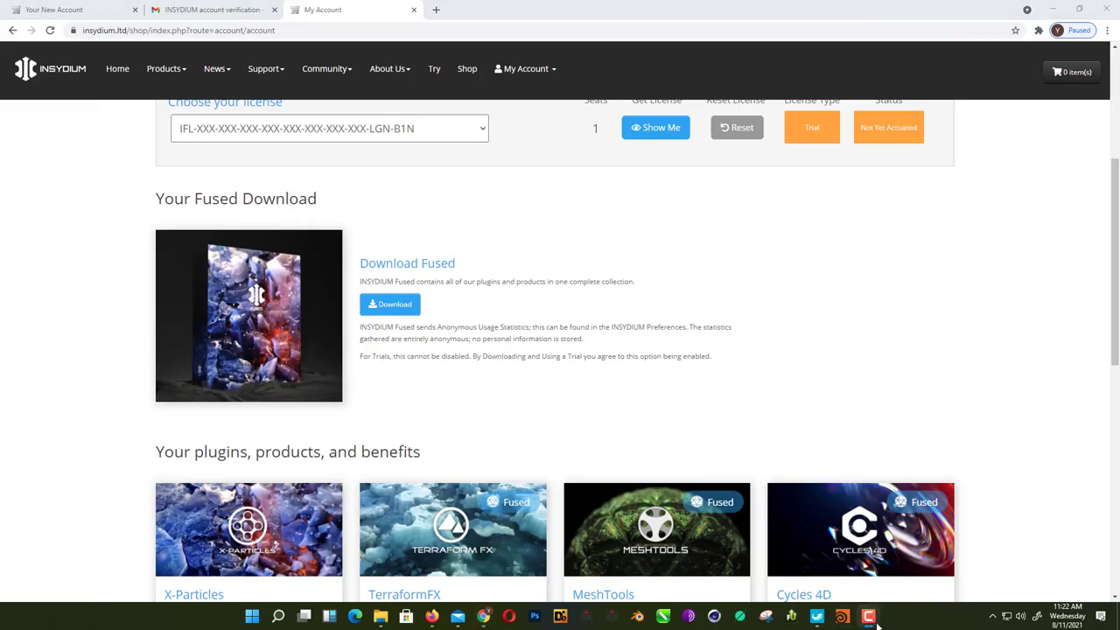